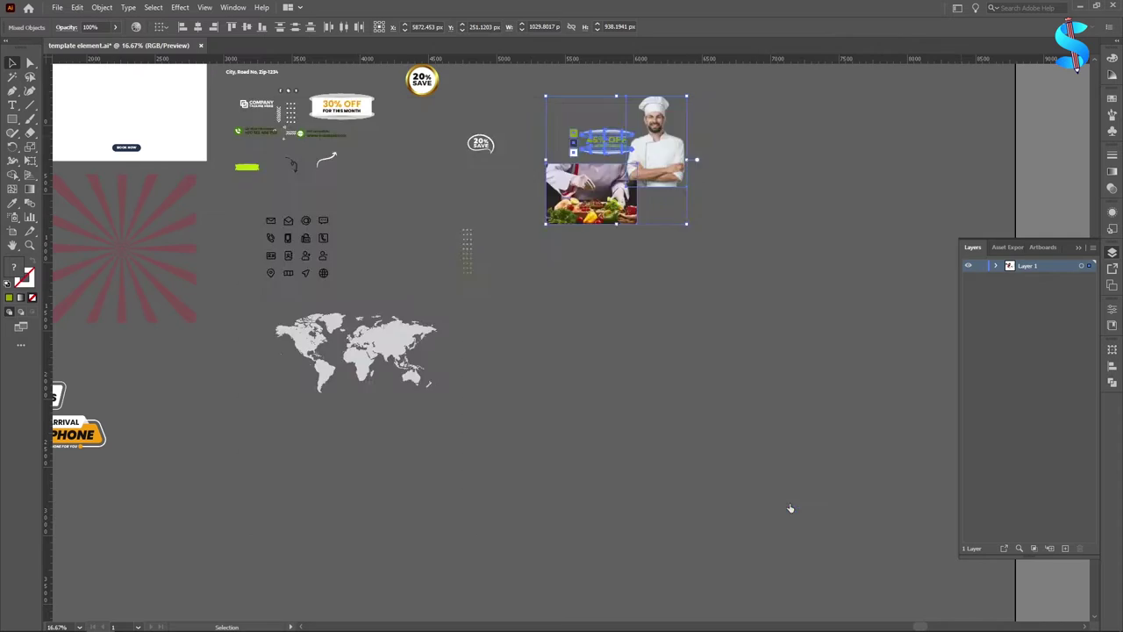
Draw a 50 × 50 px square on the blank artboard of the new document.
{"action": "key", "text": "m"}
{"action": "left_click", "coordinate": [551, 285]}
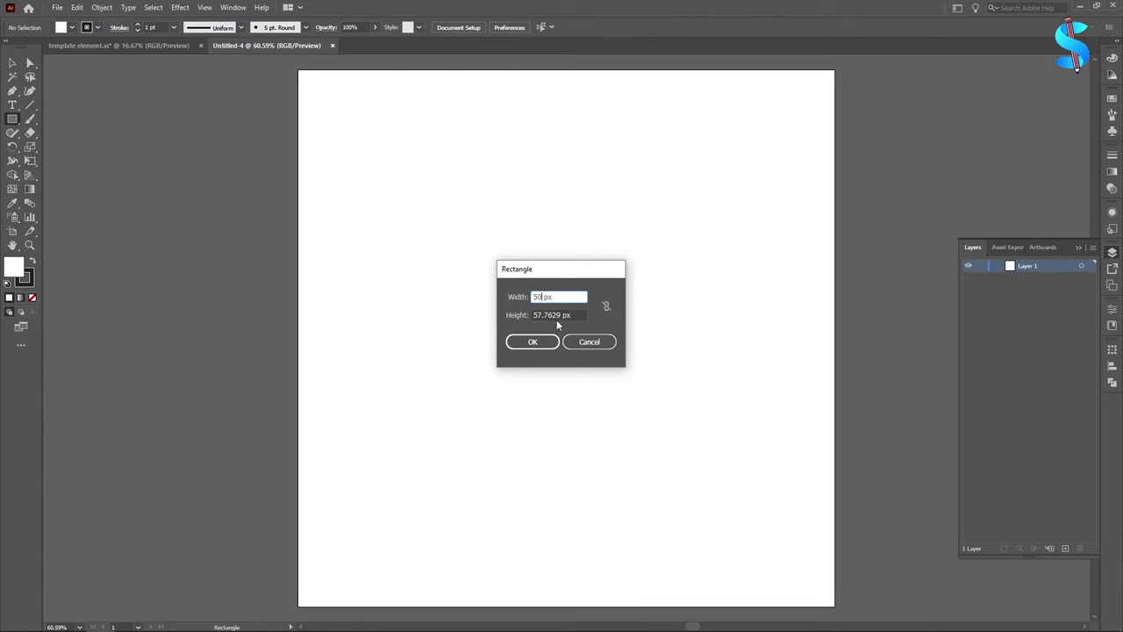
{"action": "left_click_drag", "start_coordinate": [558, 314], "coordinate": [507, 314]}
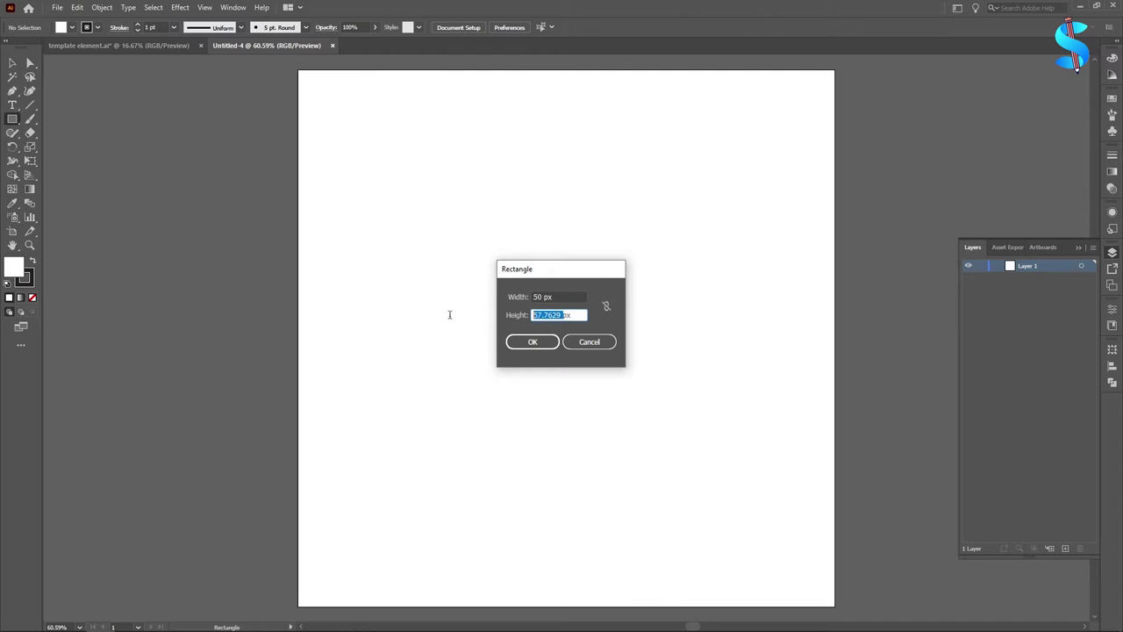
{"action": "type", "text": "50px"}
{"action": "key", "text": "Return"}
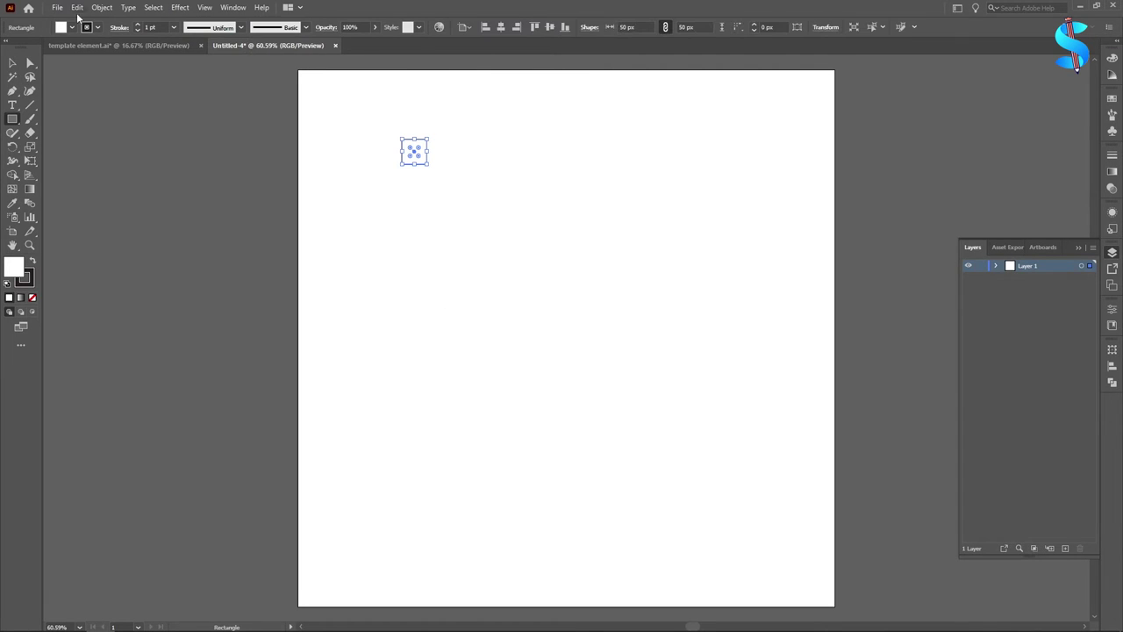
Fill the small square red with no stroke and align it to the artboard's top-left corner.
{"action": "left_click", "coordinate": [72, 27]}
{"action": "left_click", "coordinate": [40, 47]}
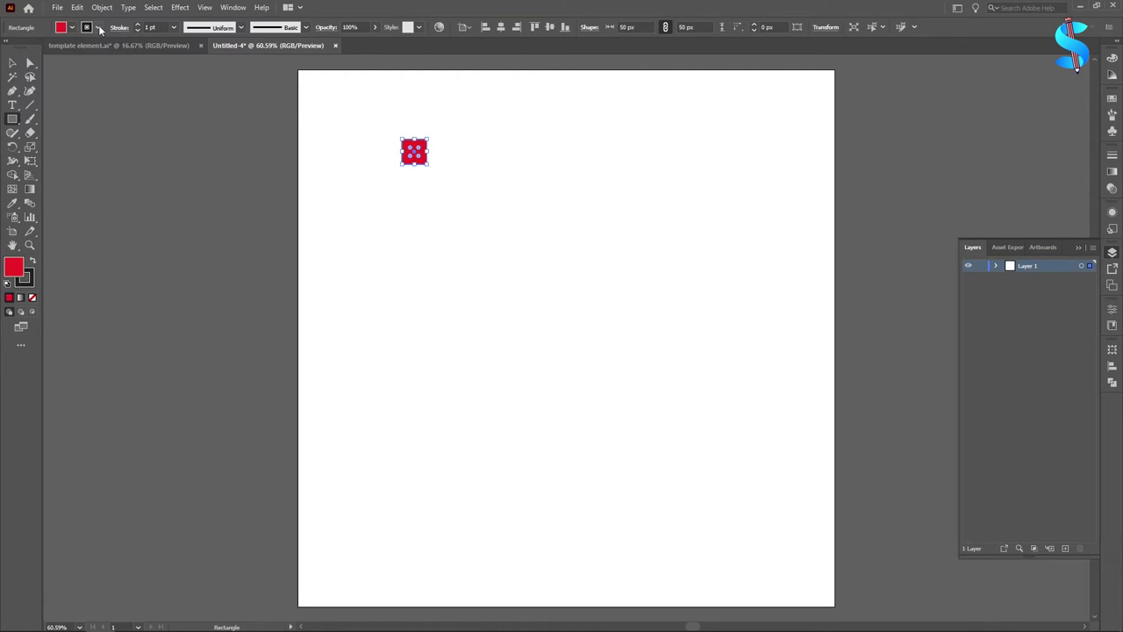
{"action": "left_click", "coordinate": [8, 48]}
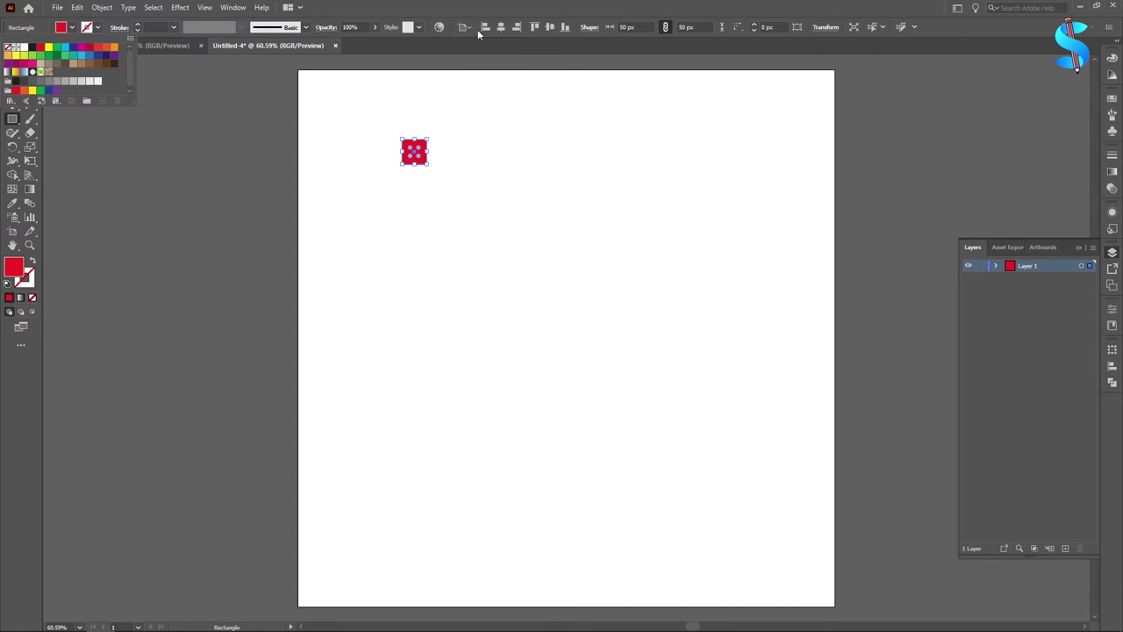
{"action": "left_click", "coordinate": [485, 27]}
{"action": "left_click", "coordinate": [534, 28]}
{"action": "scroll", "coordinate": [265, 98], "scroll_direction": "up", "scroll_amount": 1}
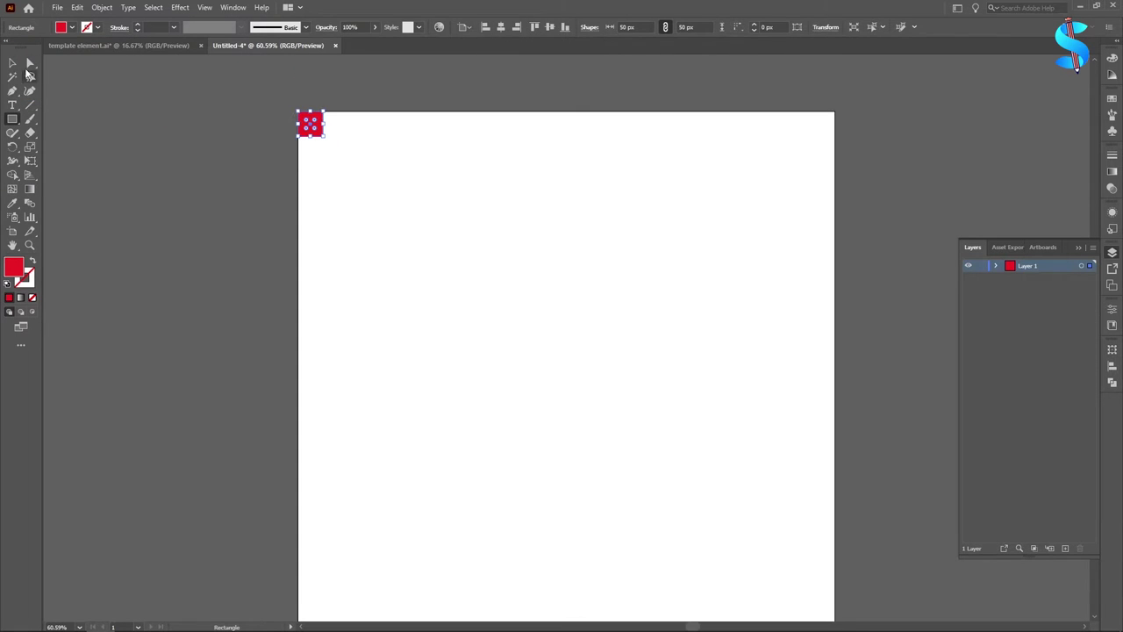
Duplicate the red square and align the copy to the artboard's bottom-right corner.
{"action": "left_click", "coordinate": [12, 62]}
{"action": "left_click", "coordinate": [261, 143]}
{"action": "scroll", "coordinate": [261, 143], "scroll_direction": "down", "scroll_amount": 1}
{"action": "scroll", "coordinate": [262, 145], "scroll_direction": "down", "scroll_amount": 1}
{"action": "left_click_drag", "start_coordinate": [290, 133], "coordinate": [479, 294]}
{"action": "left_click", "coordinate": [565, 27]}
{"action": "left_click", "coordinate": [516, 26]}
{"action": "left_click", "coordinate": [579, 187]}
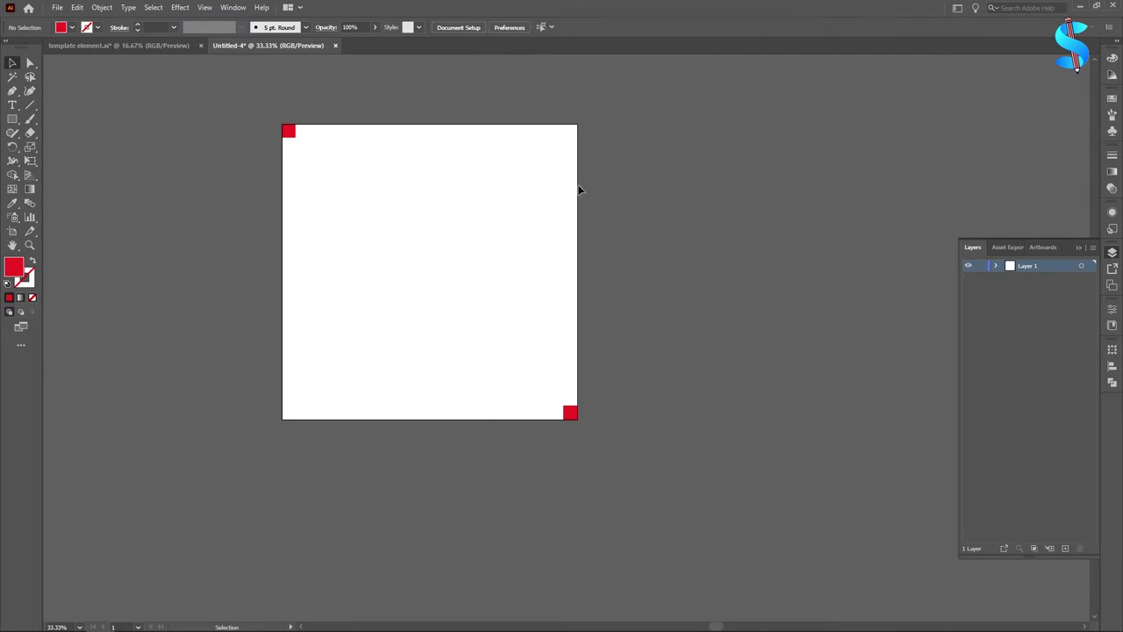
Show the rulers and place vertical and horizontal guides along the inner edges of the top-left red square.
{"action": "scroll", "coordinate": [289, 133], "scroll_direction": "up", "scroll_amount": 7}
{"action": "key", "text": "ctrl+r"}
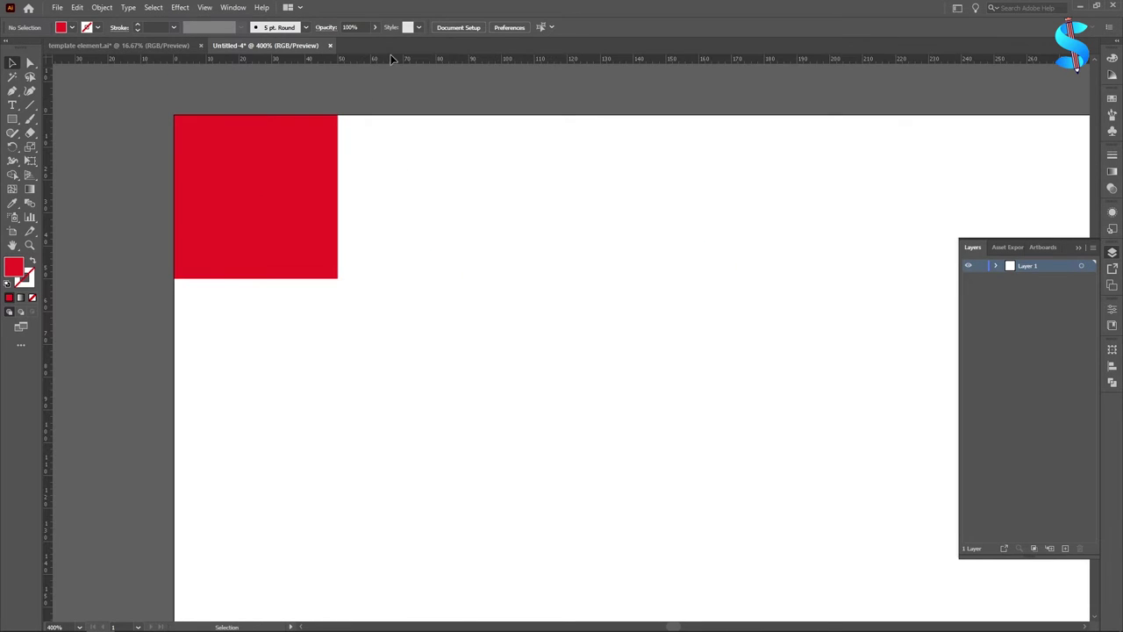
{"action": "left_click_drag", "start_coordinate": [47, 149], "coordinate": [335, 237]}
{"action": "scroll", "coordinate": [335, 224], "scroll_direction": "up", "scroll_amount": 3}
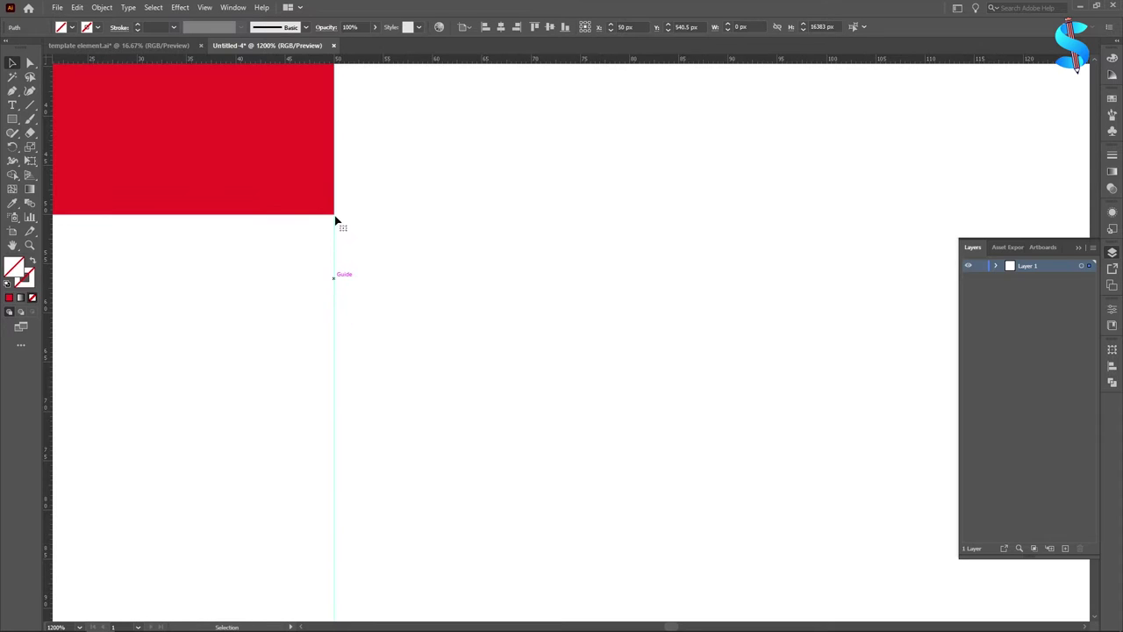
{"action": "left_click_drag", "start_coordinate": [379, 64], "coordinate": [376, 213]}
Place vertical and horizontal guides along the inner edges of the bottom-right red square.
{"action": "scroll", "coordinate": [370, 216], "scroll_direction": "down", "scroll_amount": 11}
{"action": "scroll", "coordinate": [608, 289], "scroll_direction": "down", "scroll_amount": 3}
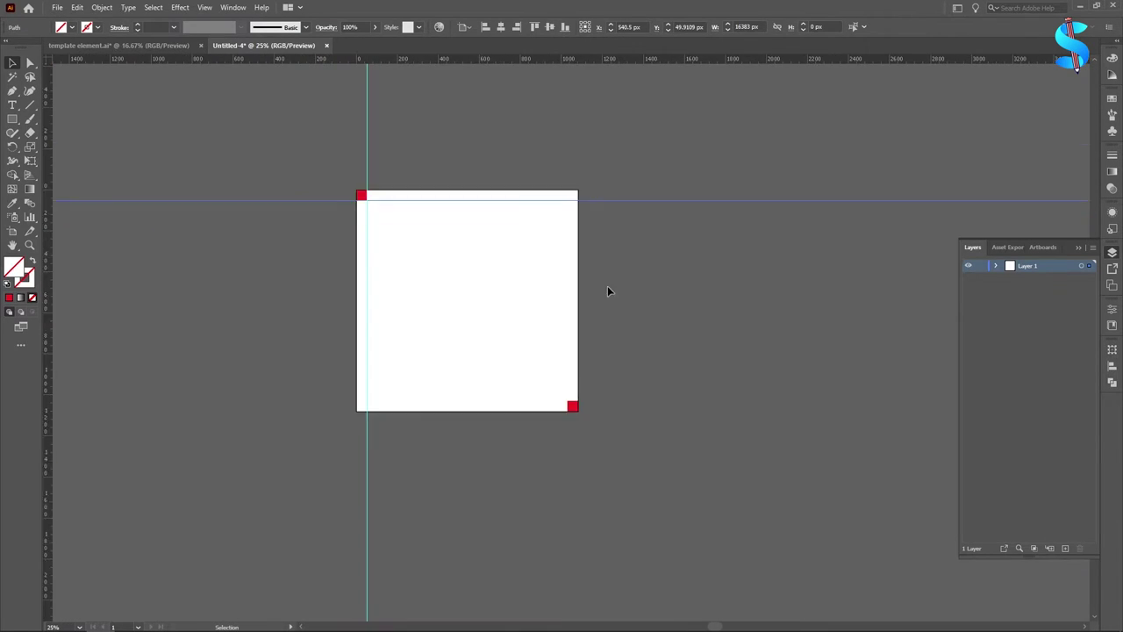
{"action": "scroll", "coordinate": [569, 338], "scroll_direction": "up", "scroll_amount": 4}
{"action": "scroll", "coordinate": [567, 306], "scroll_direction": "up", "scroll_amount": 4}
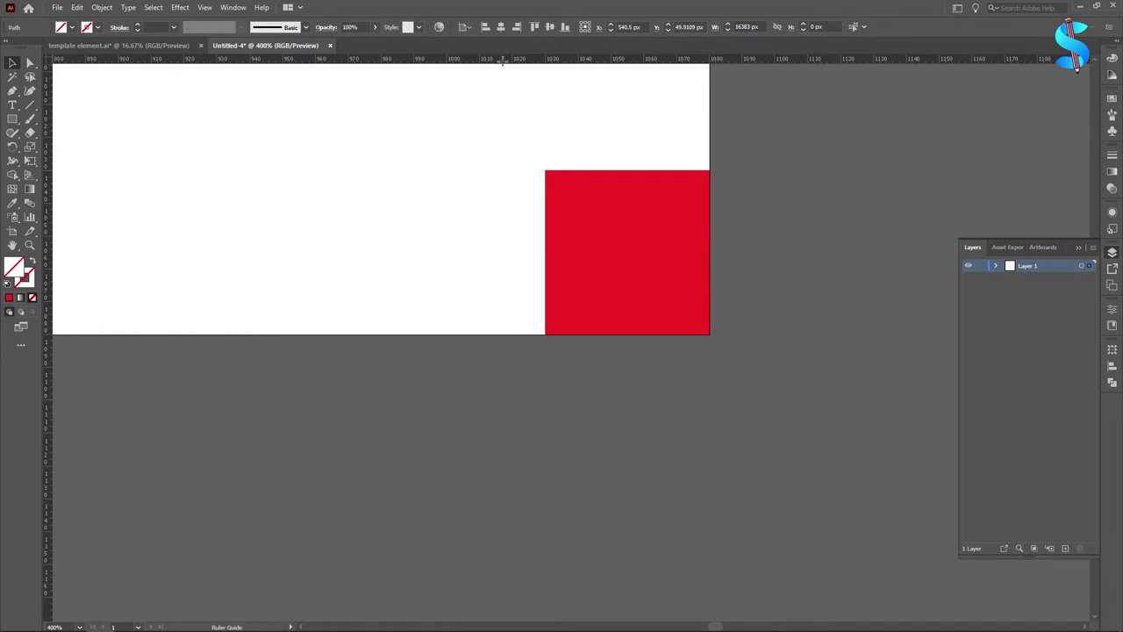
{"action": "left_click_drag", "start_coordinate": [502, 61], "coordinate": [547, 203]}
{"action": "left_click_drag", "start_coordinate": [572, 60], "coordinate": [570, 170]}
Delete both red corner squares, keeping only the margin guides.
{"action": "left_click", "coordinate": [581, 222]}
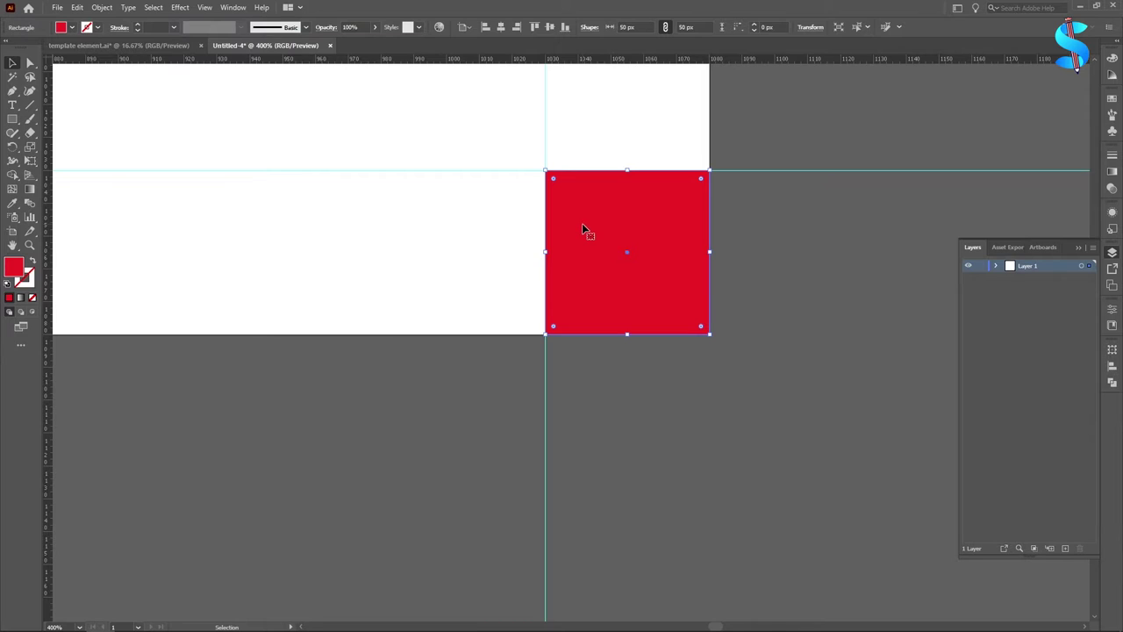
{"action": "key", "text": "Delete"}
{"action": "scroll", "coordinate": [589, 228], "scroll_direction": "down", "scroll_amount": 4}
{"action": "scroll", "coordinate": [436, 139], "scroll_direction": "up", "scroll_amount": 4}
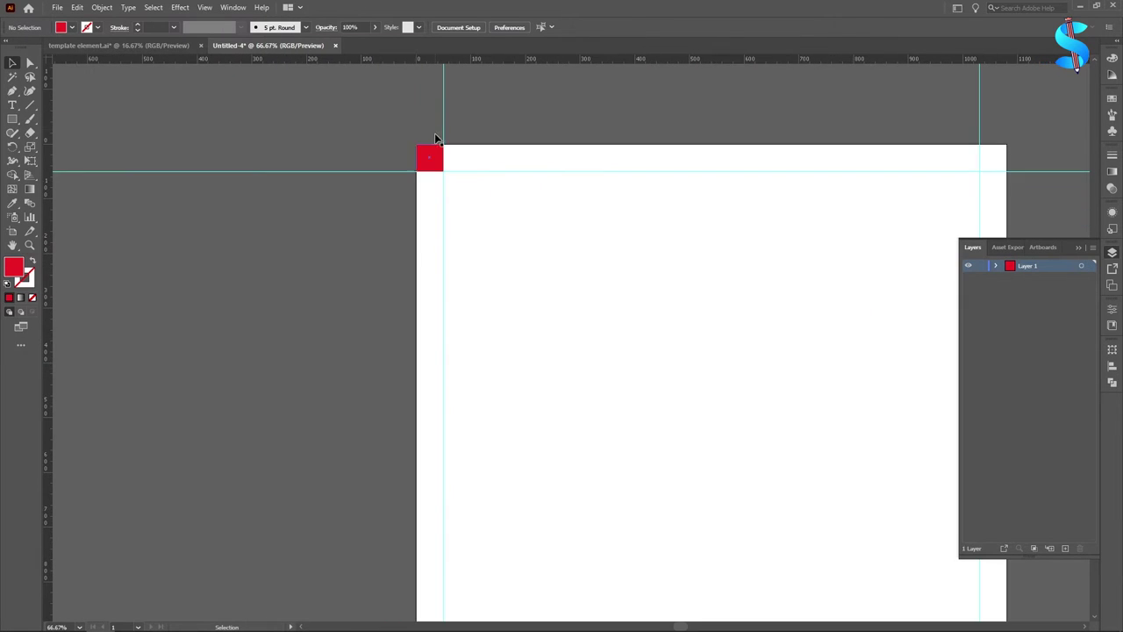
{"action": "left_click", "coordinate": [427, 167]}
{"action": "key", "text": "Delete"}
Lock the four margin guides and Layer 1, and add a new layer above it.
{"action": "scroll", "coordinate": [428, 172], "scroll_direction": "down", "scroll_amount": 6}
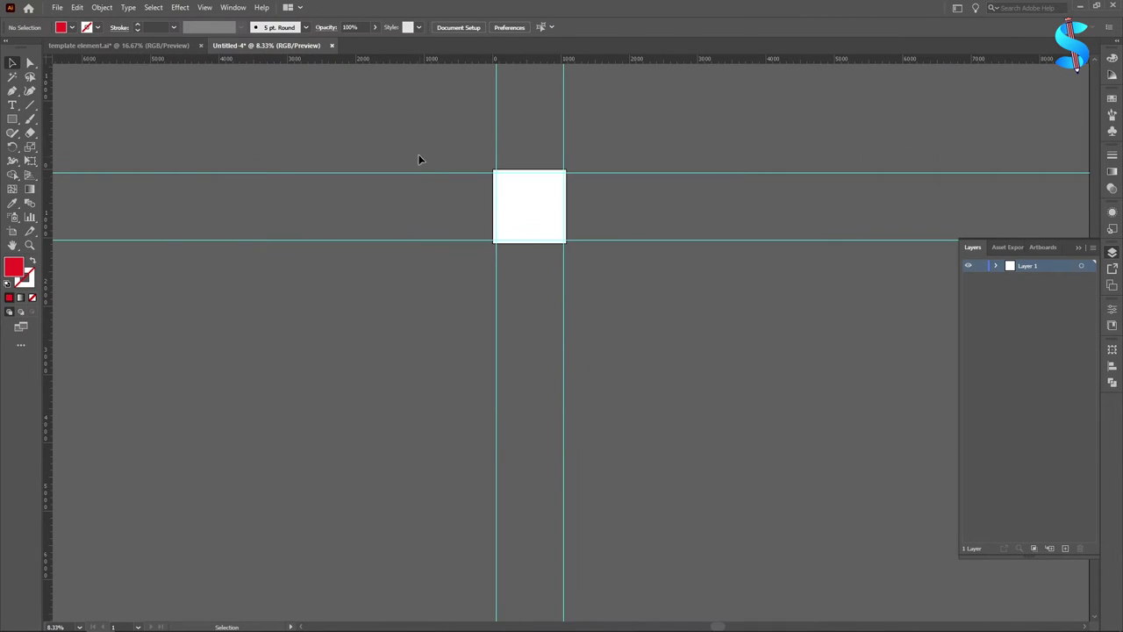
{"action": "left_click_drag", "start_coordinate": [418, 155], "coordinate": [653, 324]}
{"action": "key", "text": "ctrl+2"}
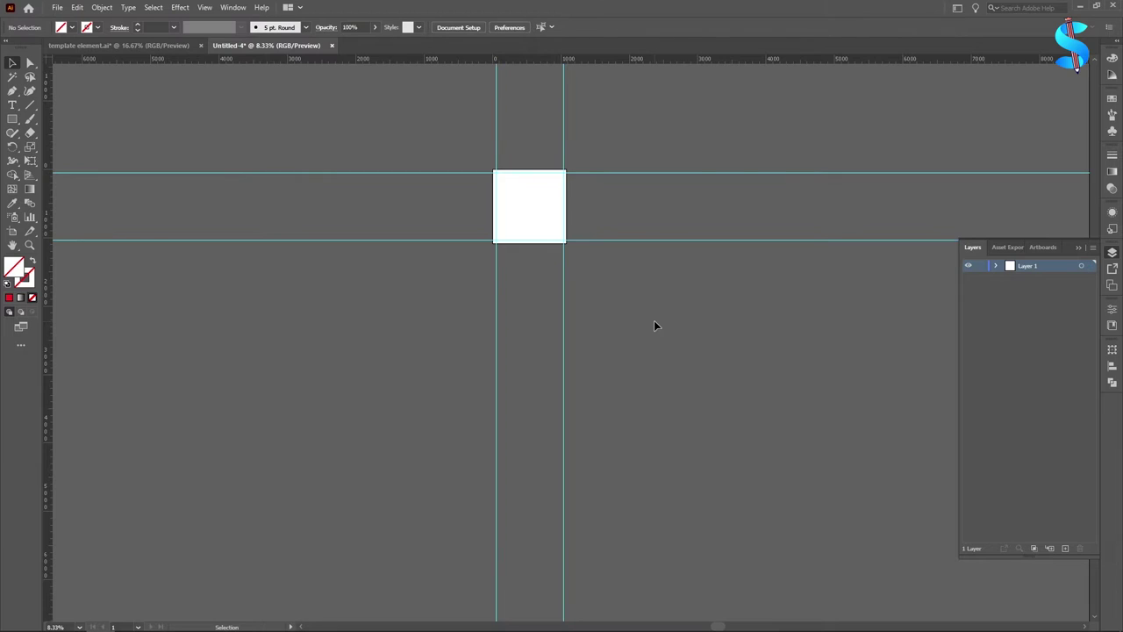
{"action": "key", "text": "F7"}
{"action": "key", "text": "F7"}
{"action": "left_click", "coordinate": [1066, 548]}
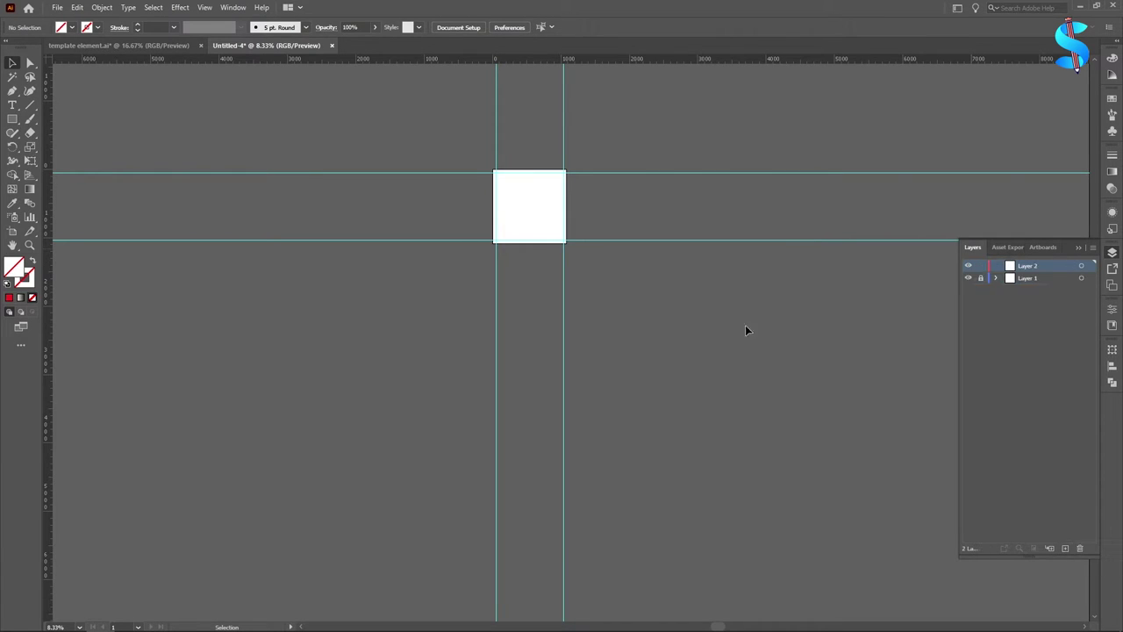
Copy the texture, chef, food photo and 45% OFF badge from template element.ai into the new document.
{"action": "left_click", "coordinate": [147, 44]}
{"action": "scroll", "coordinate": [595, 265], "scroll_direction": "up", "scroll_amount": 3}
{"action": "left_click_drag", "start_coordinate": [587, 264], "coordinate": [399, 106]}
{"action": "left_click_drag", "start_coordinate": [665, 180], "coordinate": [666, 183]}
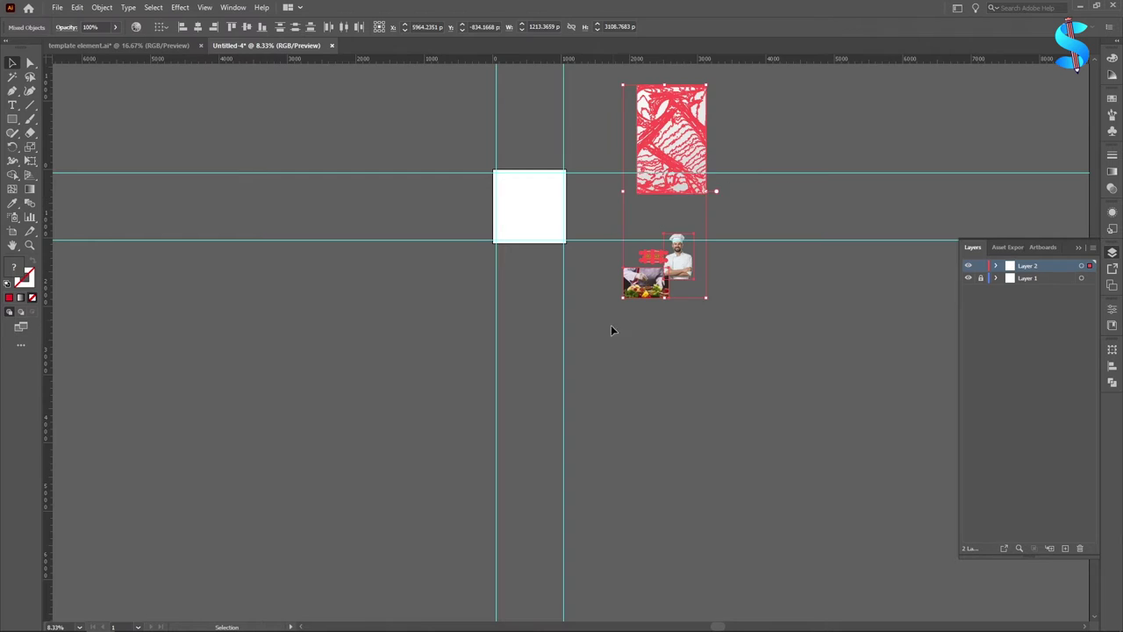
Move the chef, food photo and 45% OFF badge closer to the artboard, and the wrinkled texture farther away beside them.
{"action": "left_click", "coordinate": [611, 325]}
{"action": "scroll", "coordinate": [654, 208], "scroll_direction": "up", "scroll_amount": 2}
{"action": "left_click_drag", "start_coordinate": [593, 237], "coordinate": [736, 402]}
{"action": "left_click_drag", "start_coordinate": [673, 384], "coordinate": [614, 320]}
{"action": "scroll", "coordinate": [790, 396], "scroll_direction": "up", "scroll_amount": 2}
{"action": "left_click", "coordinate": [789, 396]}
{"action": "left_click_drag", "start_coordinate": [690, 183], "coordinate": [784, 247]}
{"action": "scroll", "coordinate": [422, 246], "scroll_direction": "down", "scroll_amount": 2}
Draw a 1080 × 1080 px square on the new layer.
{"action": "left_click", "coordinate": [13, 120]}
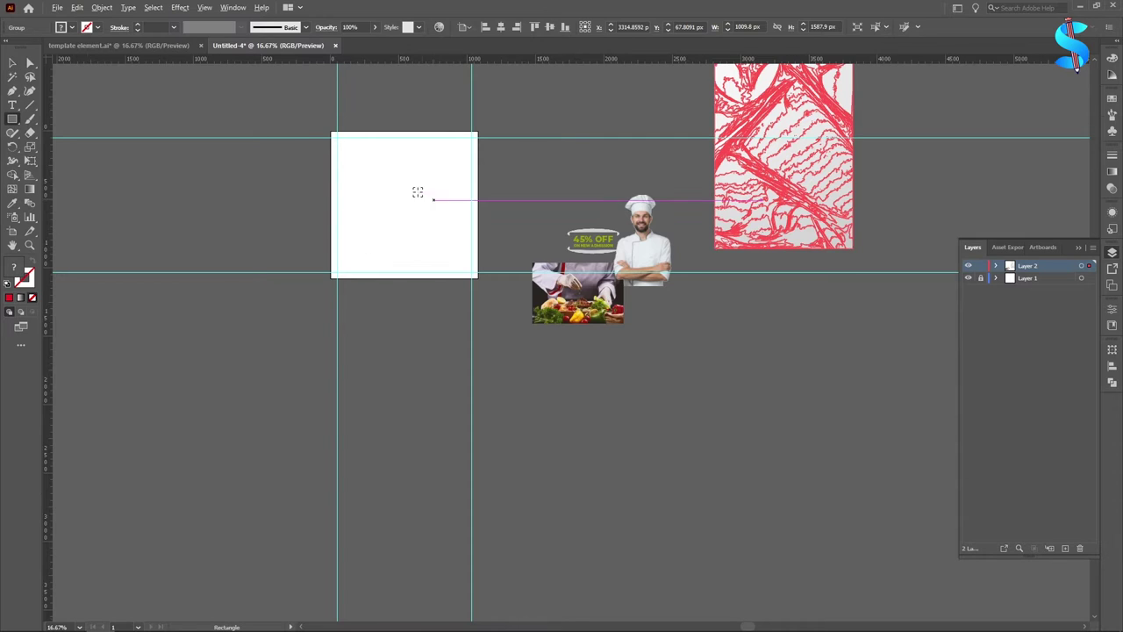
{"action": "scroll", "coordinate": [416, 191], "scroll_direction": "up", "scroll_amount": 1}
{"action": "left_click", "coordinate": [377, 175]}
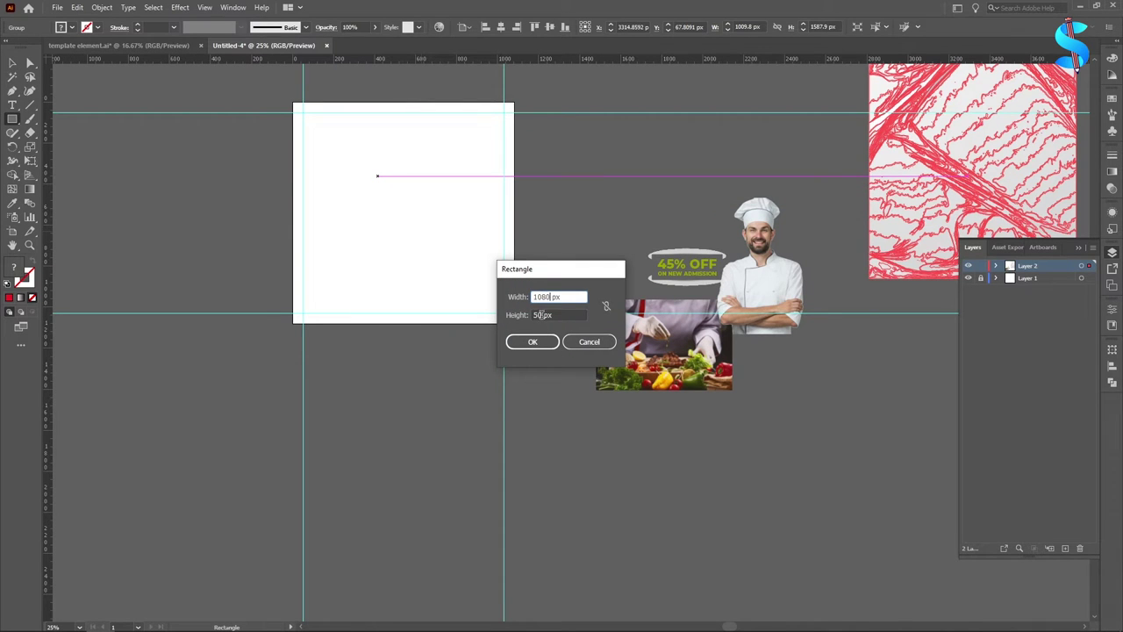
{"action": "key", "text": "Tab"}
{"action": "key", "text": "Return"}
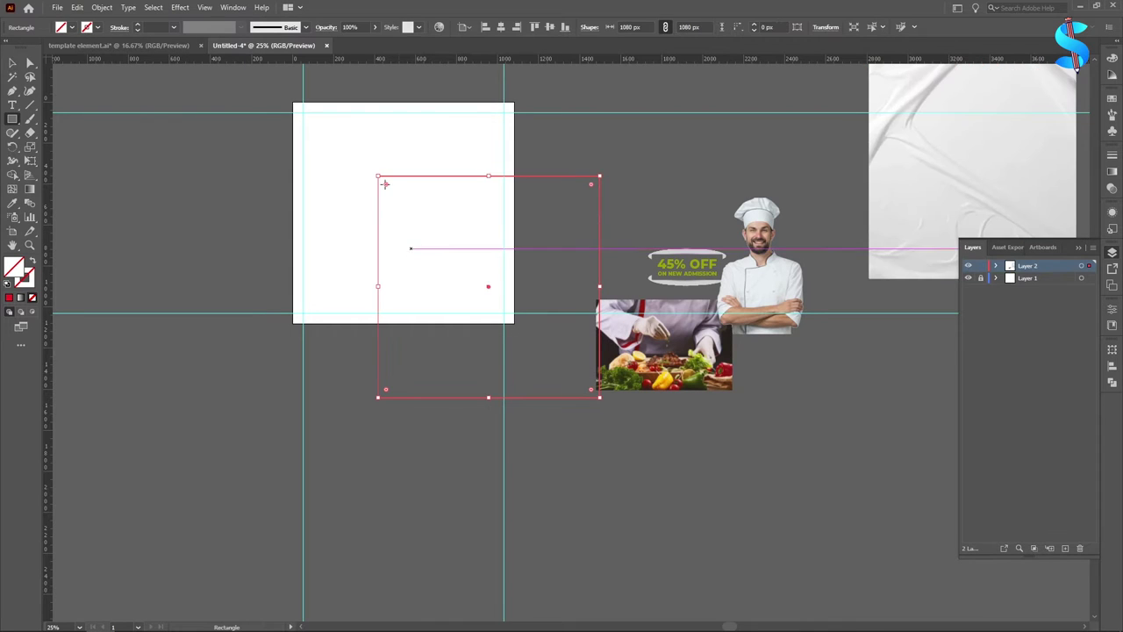
Fill the large square with white using the Eyedropper and align it to the artboard, centred horizontally and flush with its top edge.
{"action": "left_click", "coordinate": [13, 203]}
{"action": "left_click", "coordinate": [397, 127]}
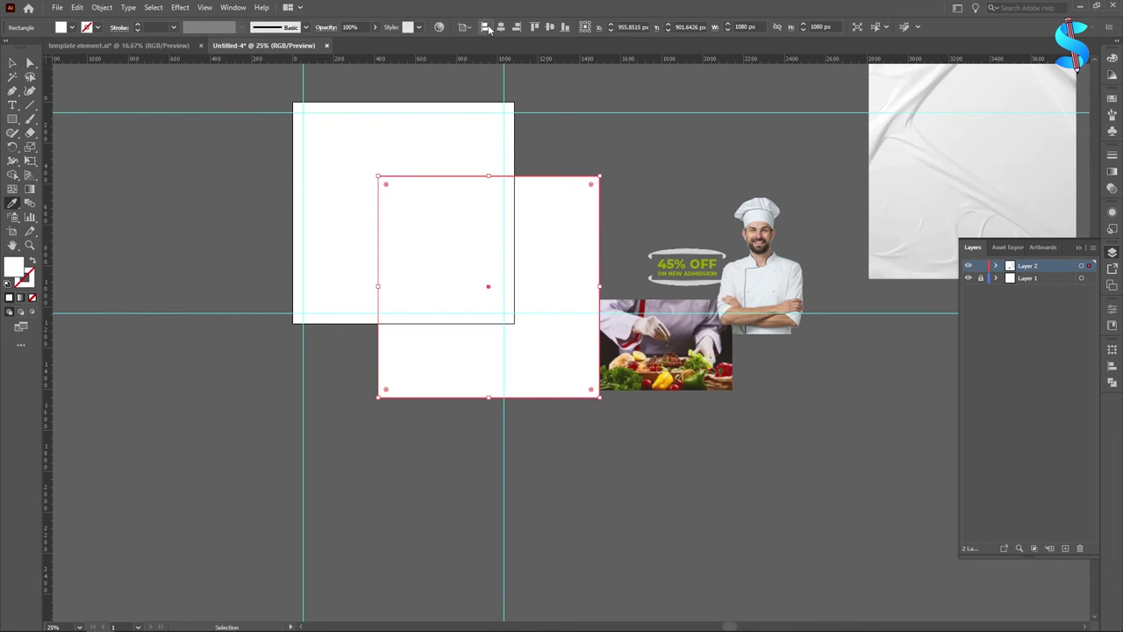
{"action": "left_click", "coordinate": [501, 27]}
{"action": "left_click", "coordinate": [535, 26]}
{"action": "scroll", "coordinate": [263, 97], "scroll_direction": "up", "scroll_amount": 2}
{"action": "left_click", "coordinate": [12, 63]}
{"action": "scroll", "coordinate": [656, 188], "scroll_direction": "down", "scroll_amount": 1}
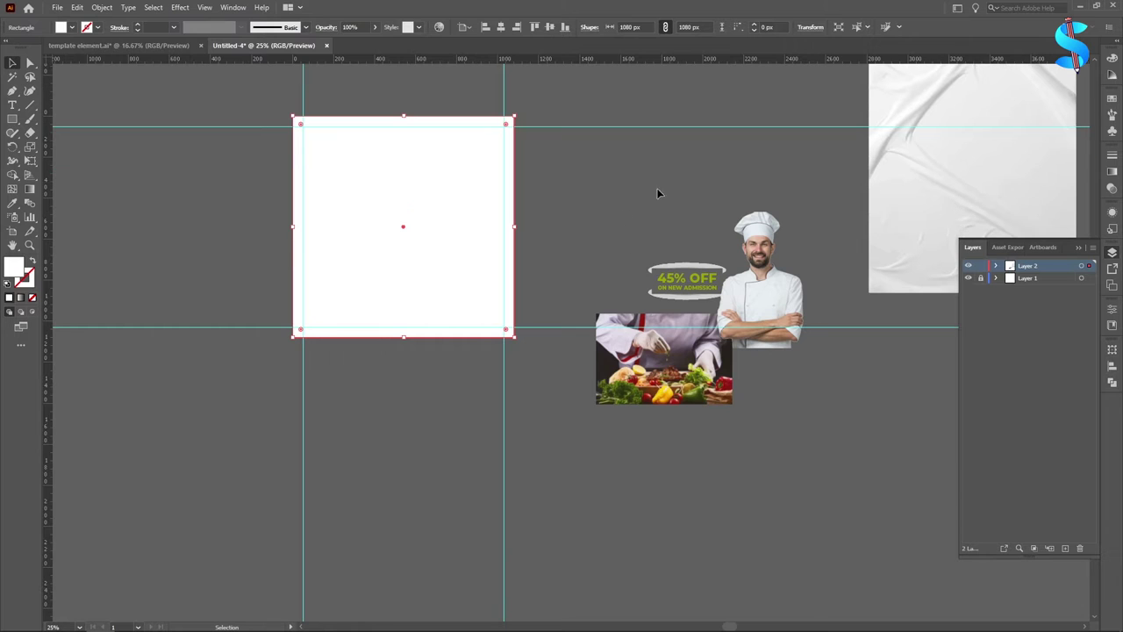
{"action": "left_click", "coordinate": [653, 171]}
Resize the wrinkled texture to 1080 × 1080 px and centre it on the artboard behind the white square.
{"action": "scroll", "coordinate": [653, 225], "scroll_direction": "down", "scroll_amount": 1}
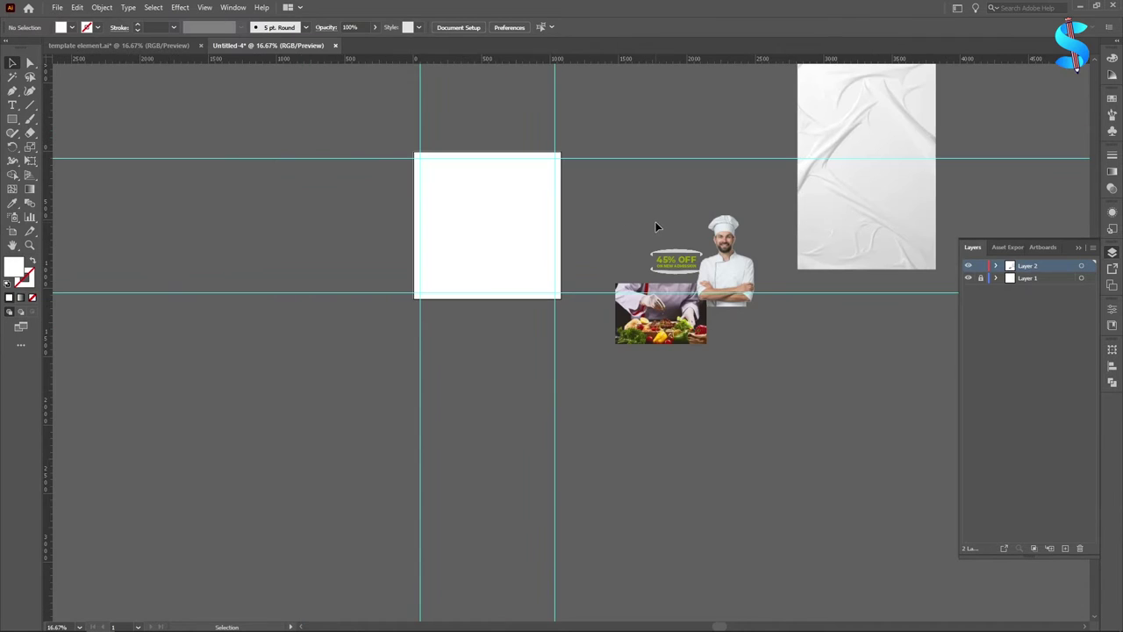
{"action": "left_click", "coordinate": [883, 160]}
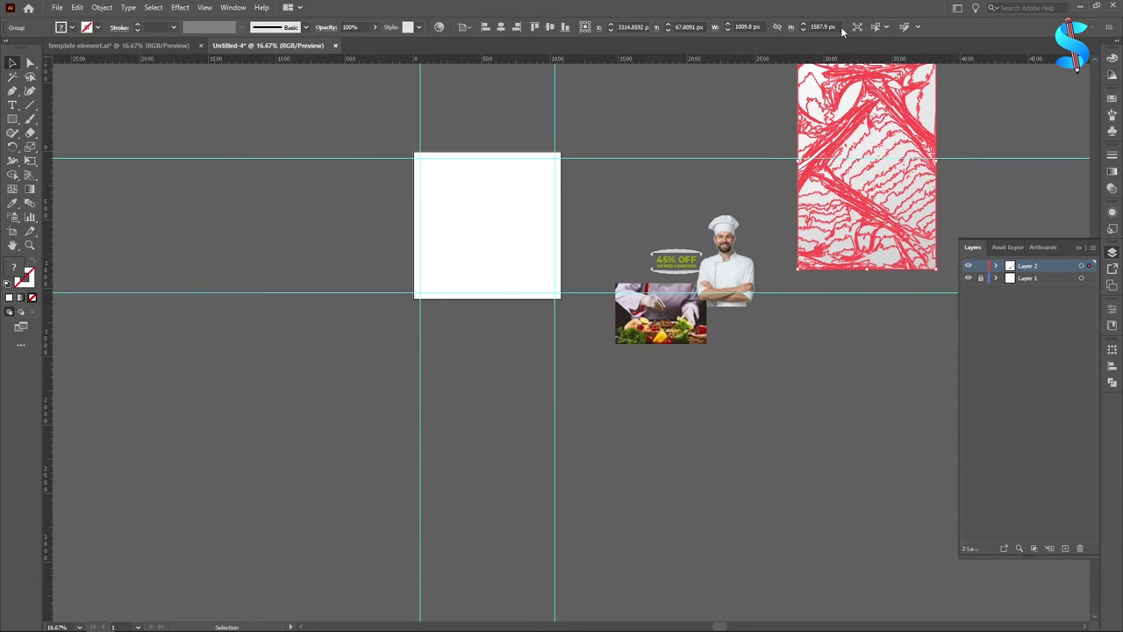
{"action": "left_click", "coordinate": [821, 27]}
{"action": "type", "text": "1080"}
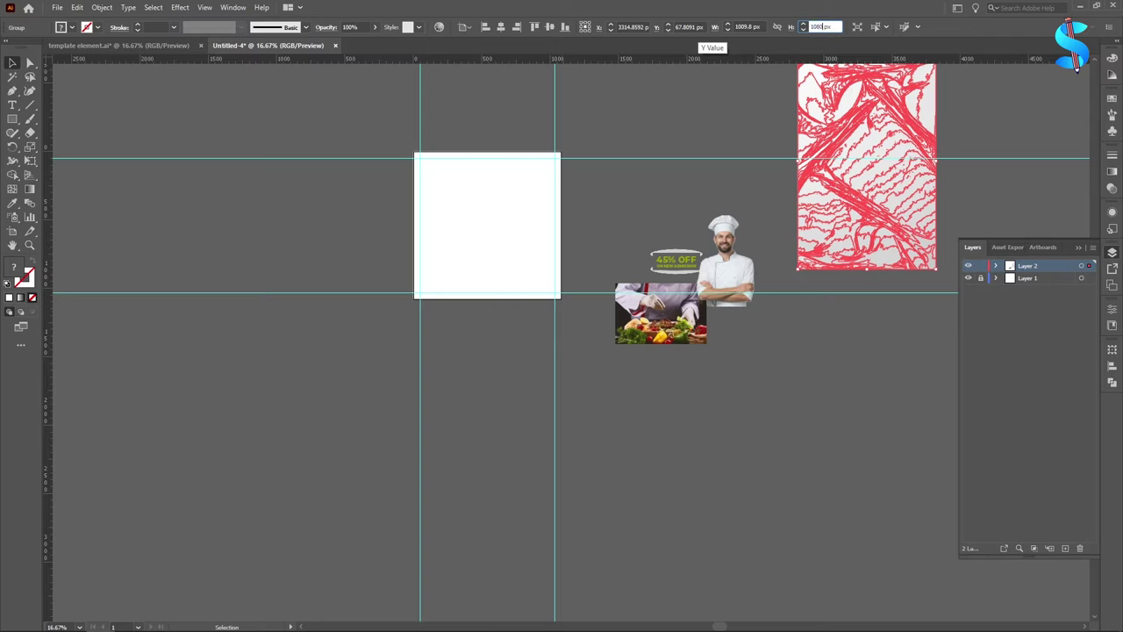
{"action": "key", "text": "shift+Tab"}
{"action": "type", "text": "108"}
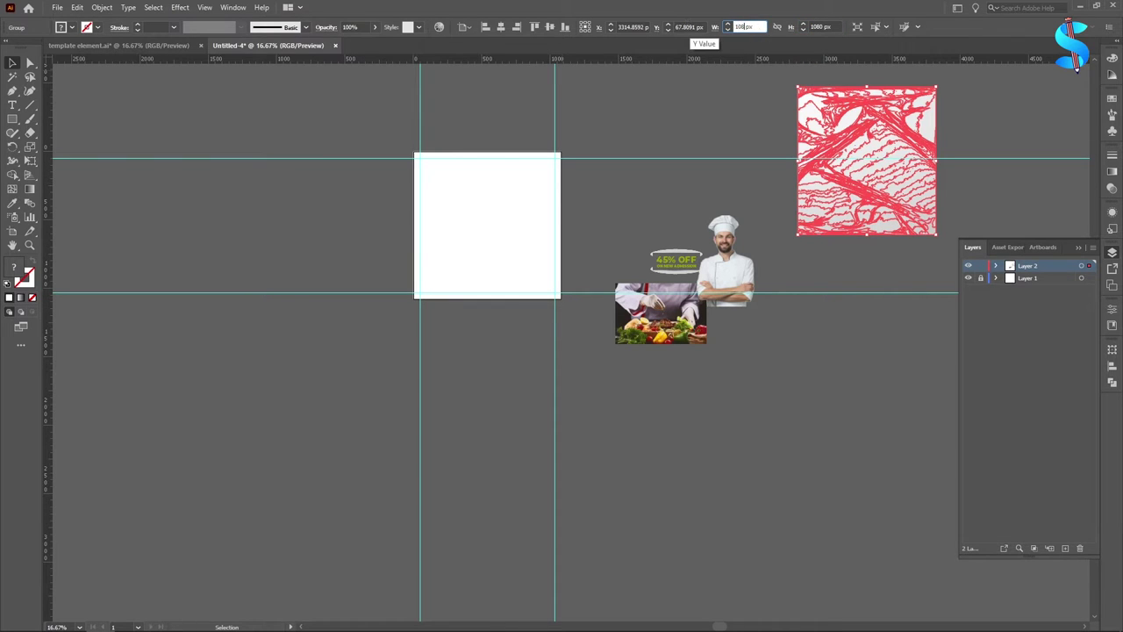
{"action": "type", "text": "0"}
{"action": "key", "text": "Return"}
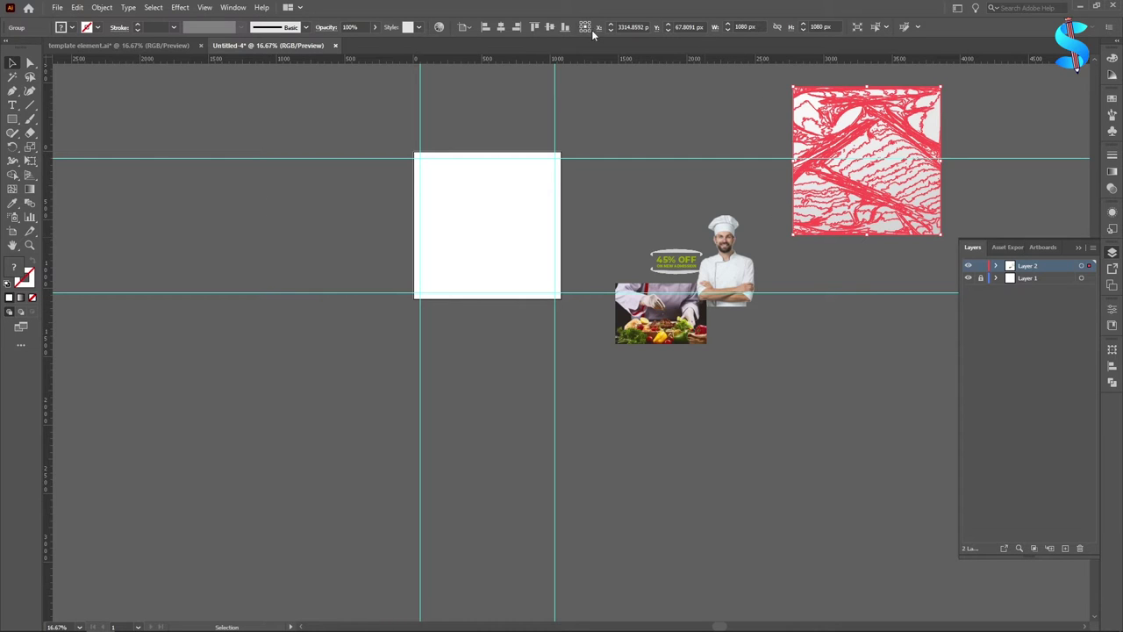
{"action": "left_click", "coordinate": [501, 26]}
{"action": "left_click", "coordinate": [550, 26]}
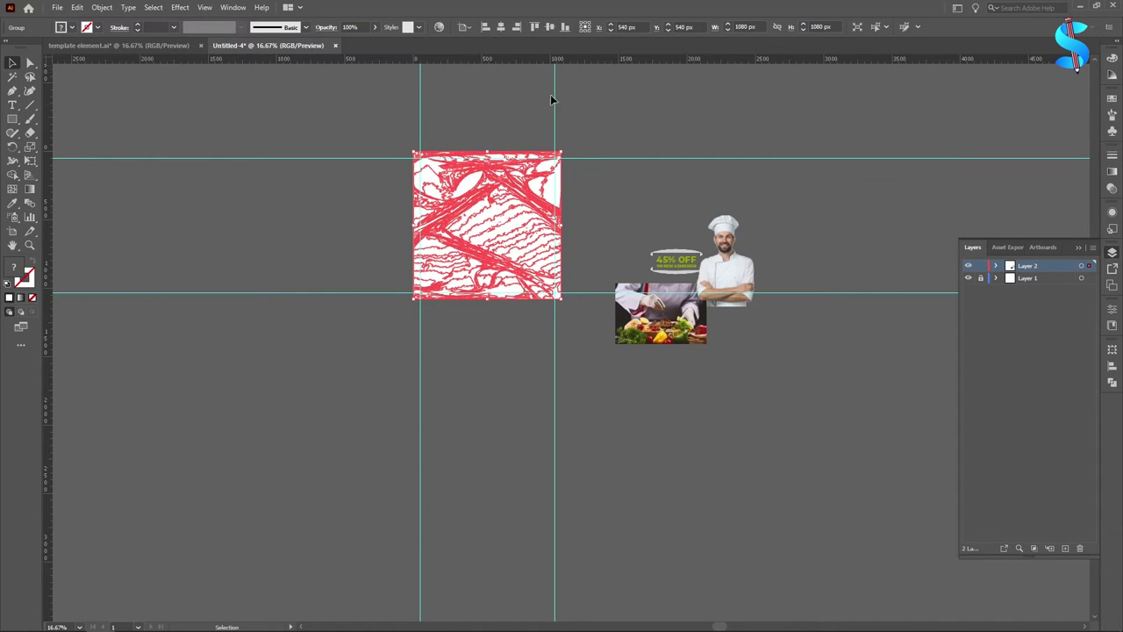
Set the opacity of the white square over the texture to 30%.
{"action": "scroll", "coordinate": [630, 173], "scroll_direction": "down", "scroll_amount": 1}
{"action": "scroll", "coordinate": [496, 185], "scroll_direction": "up", "scroll_amount": 2}
{"action": "left_click", "coordinate": [496, 186]}
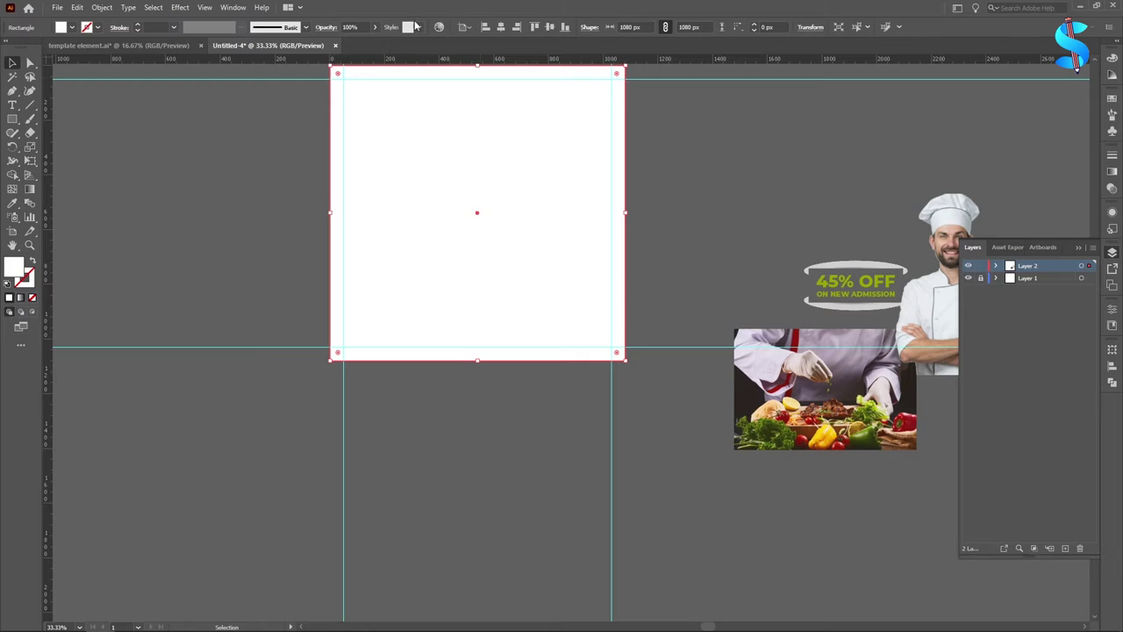
{"action": "left_click", "coordinate": [357, 26]}
{"action": "type", "text": "50"}
{"action": "key", "text": "Return"}
{"action": "left_click", "coordinate": [358, 27]}
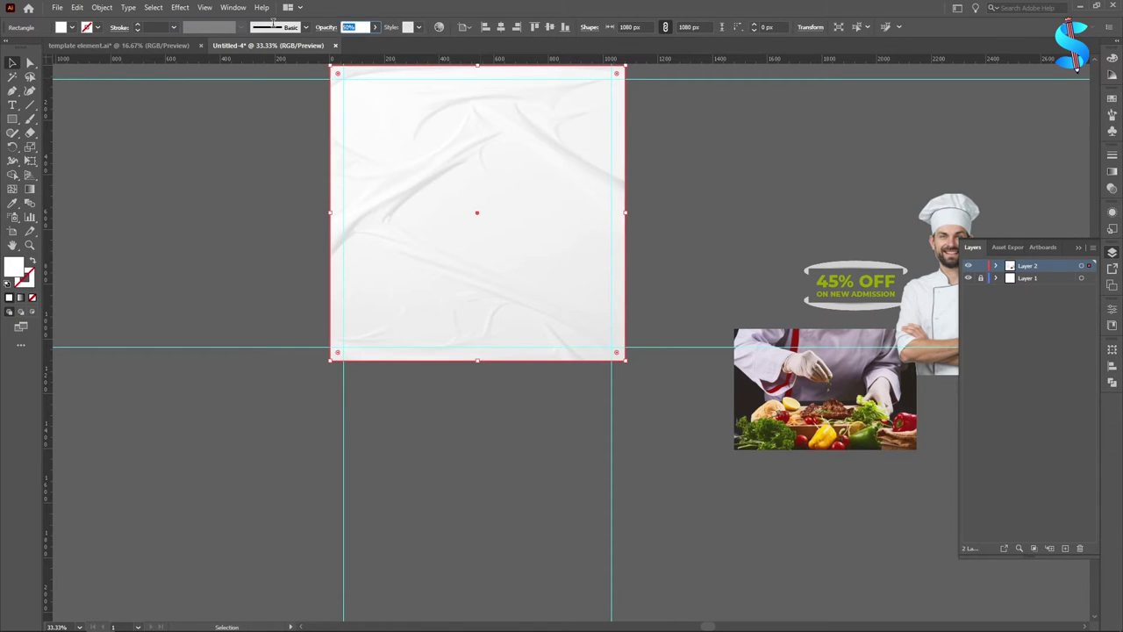
{"action": "type", "text": "30"}
{"action": "key", "text": "Return"}
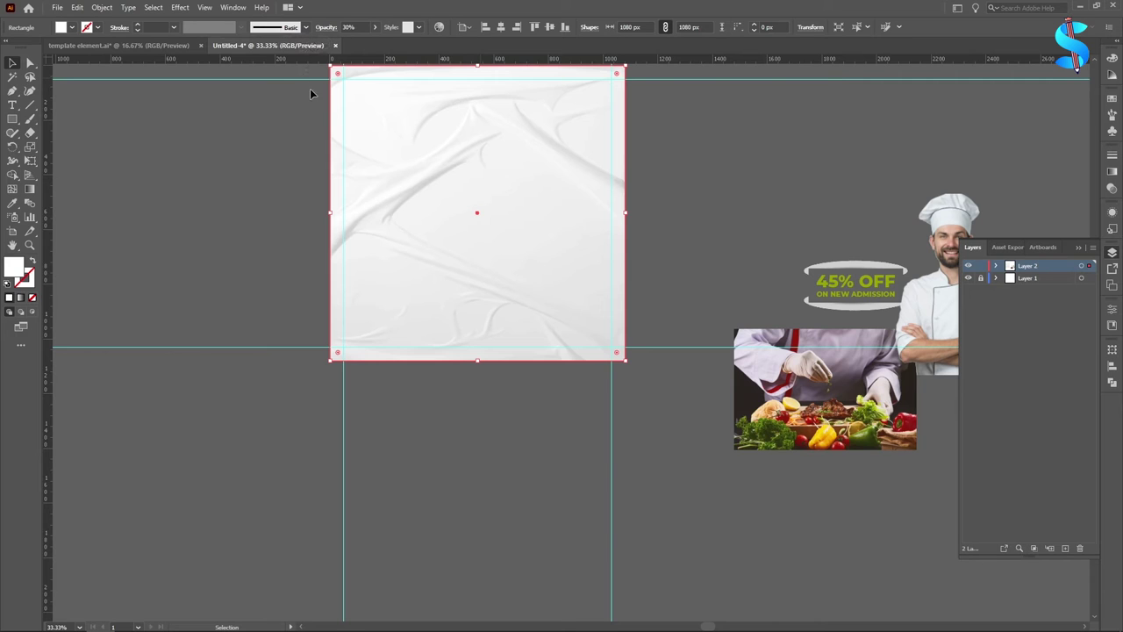
Move the translucent white square off one side of the artboard and the wrinkled texture off the opposite side, above the chef.
{"action": "scroll", "coordinate": [751, 218], "scroll_direction": "up", "scroll_amount": 2}
{"action": "left_click", "coordinate": [787, 212]}
{"action": "left_click", "coordinate": [459, 223]}
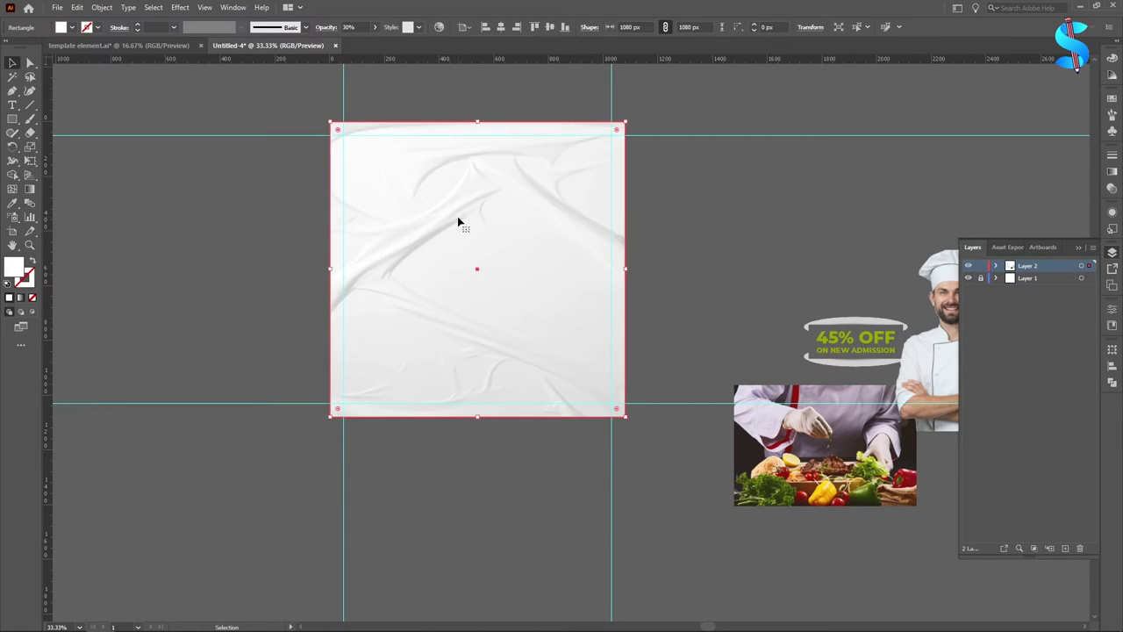
{"action": "scroll", "coordinate": [527, 220], "scroll_direction": "down", "scroll_amount": 2}
{"action": "left_click_drag", "start_coordinate": [526, 220], "coordinate": [343, 273]}
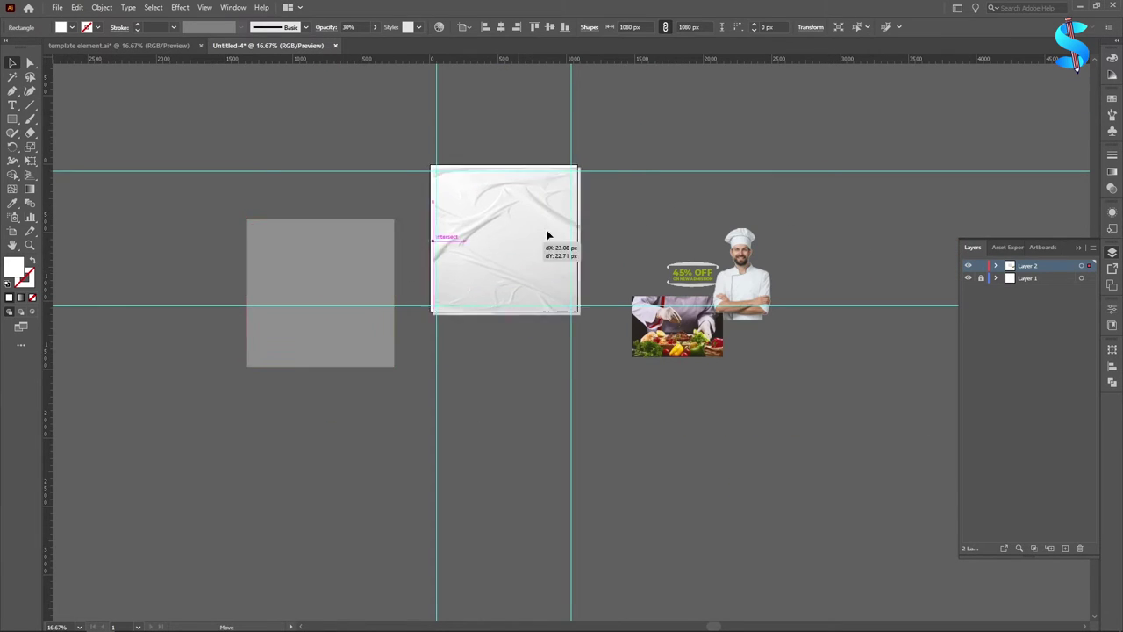
{"action": "left_click_drag", "start_coordinate": [546, 238], "coordinate": [895, 144]}
Realign the translucent white square to the artboard, centred horizontally and flush with its top edge.
{"action": "left_click", "coordinate": [272, 296]}
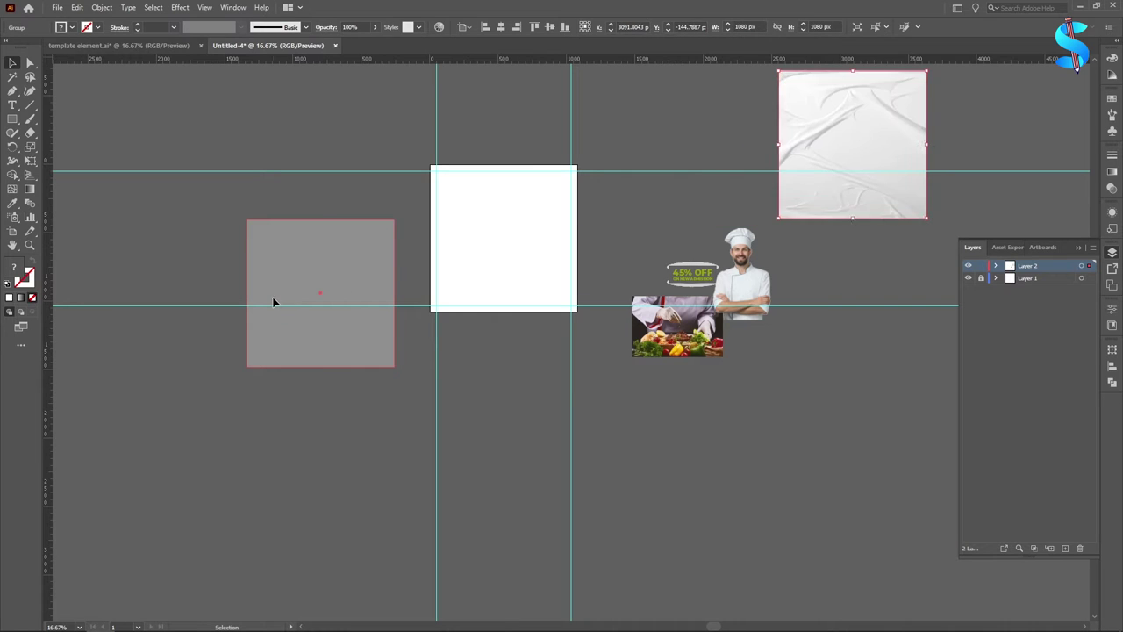
{"action": "left_click", "coordinate": [500, 27]}
{"action": "left_click", "coordinate": [536, 27]}
{"action": "left_click", "coordinate": [390, 216]}
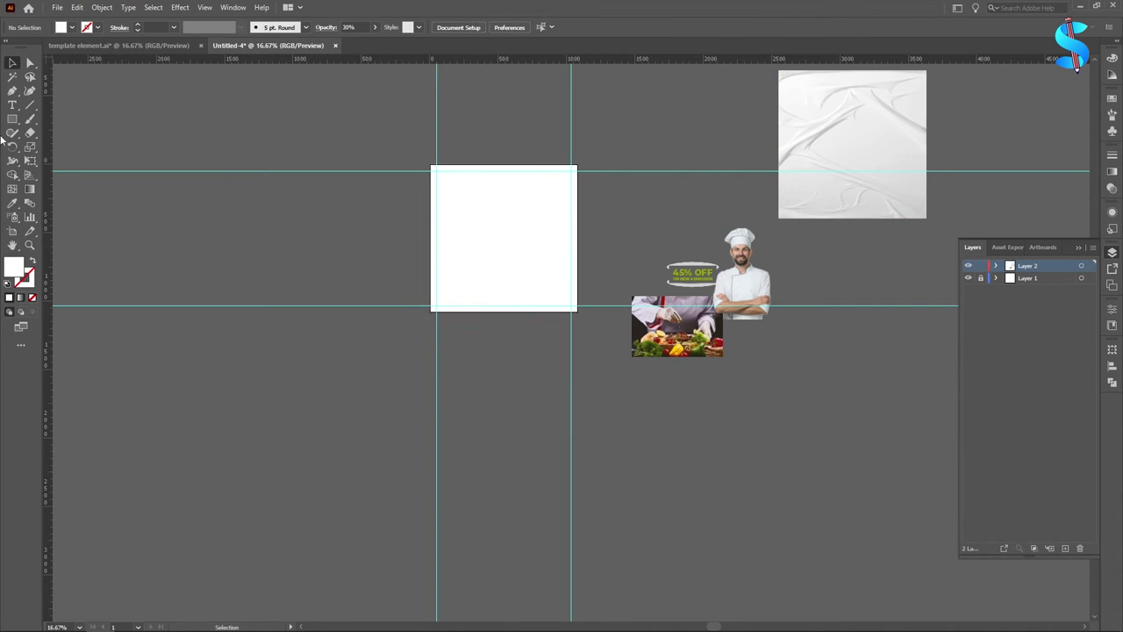
Draw a rectangle about 400 × 822 px on the artboard's right side, ending at the right margin guide and extending below the artboard.
{"action": "left_click", "coordinate": [12, 119]}
{"action": "scroll", "coordinate": [561, 203], "scroll_direction": "down", "scroll_amount": 1}
{"action": "scroll", "coordinate": [526, 196], "scroll_direction": "up", "scroll_amount": 2}
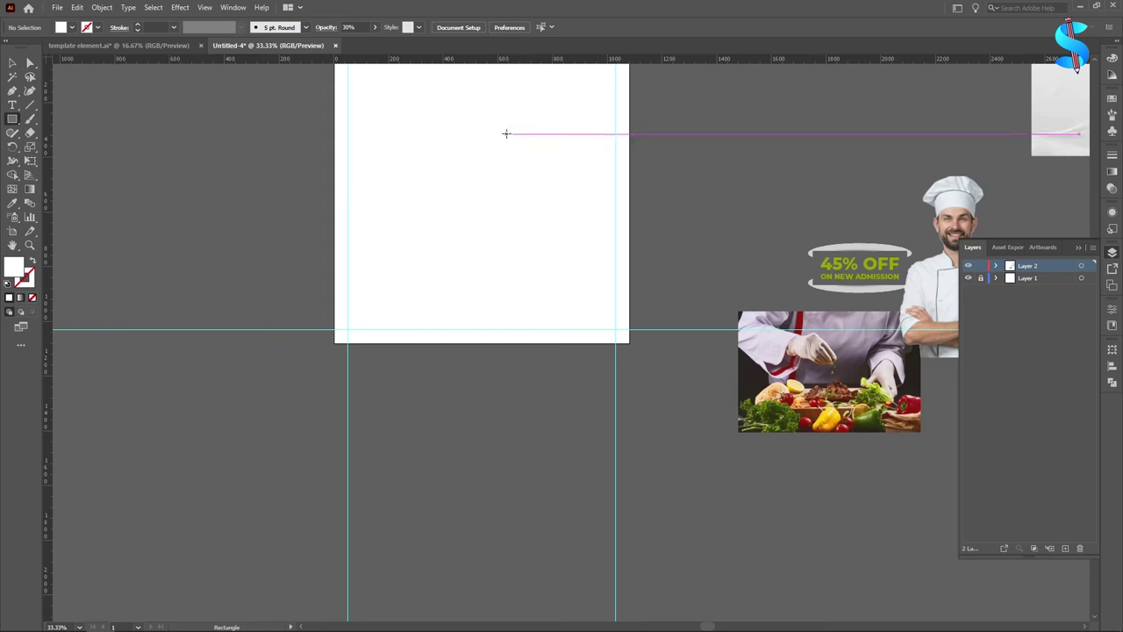
{"action": "left_click_drag", "start_coordinate": [506, 132], "coordinate": [615, 356]}
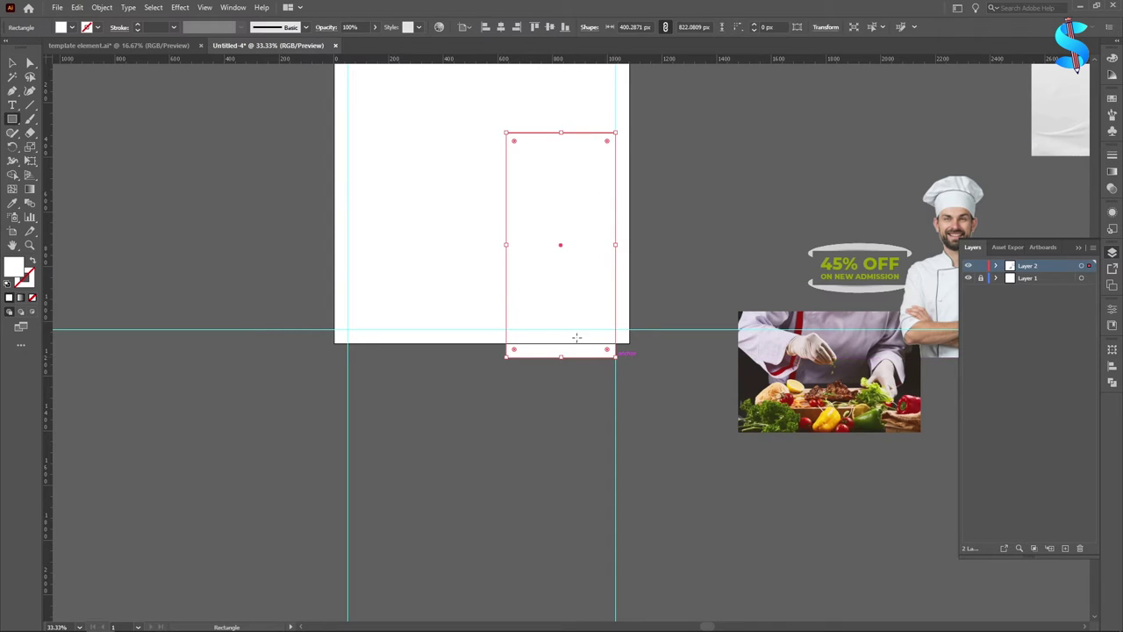
{"action": "scroll", "coordinate": [494, 183], "scroll_direction": "down", "scroll_amount": 1}
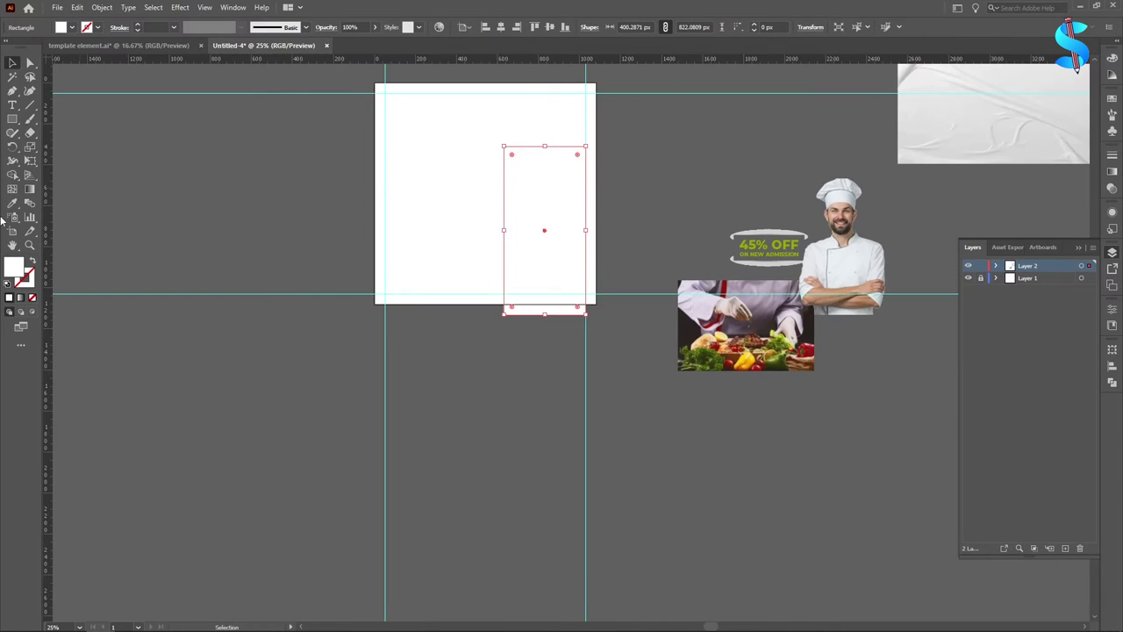
{"action": "scroll", "coordinate": [623, 293], "scroll_direction": "down", "scroll_amount": 1}
Copy the green, dark grey and white colour squares from the template element document into the poster document, beside the artboard.
{"action": "left_click", "coordinate": [124, 45]}
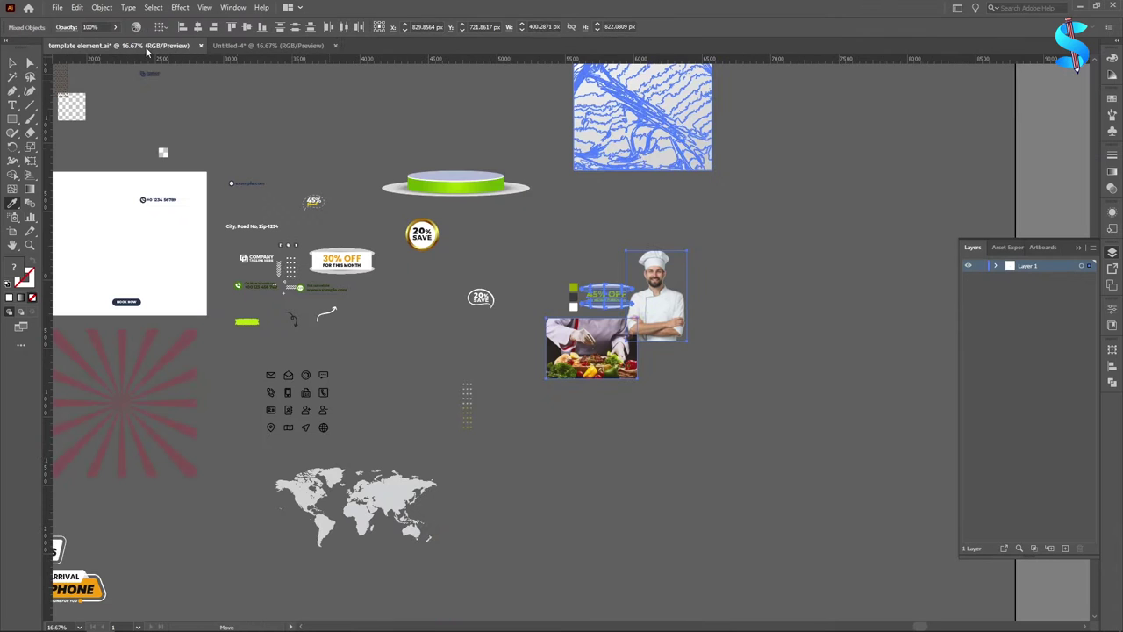
{"action": "left_click", "coordinate": [12, 63]}
{"action": "scroll", "coordinate": [553, 279], "scroll_direction": "up", "scroll_amount": 2}
{"action": "left_click", "coordinate": [548, 247]}
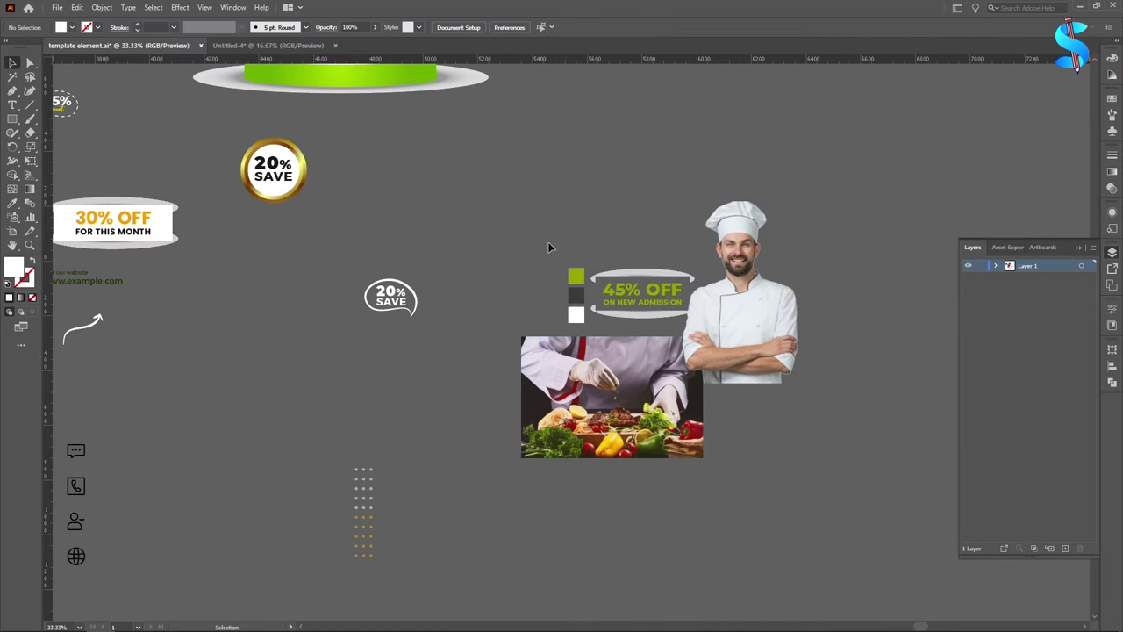
{"action": "left_click_drag", "start_coordinate": [579, 326], "coordinate": [580, 323]}
{"action": "left_click_drag", "start_coordinate": [575, 274], "coordinate": [260, 45]}
{"action": "left_click_drag", "start_coordinate": [392, 205], "coordinate": [401, 220]}
{"action": "scroll", "coordinate": [412, 225], "scroll_direction": "up", "scroll_amount": 3}
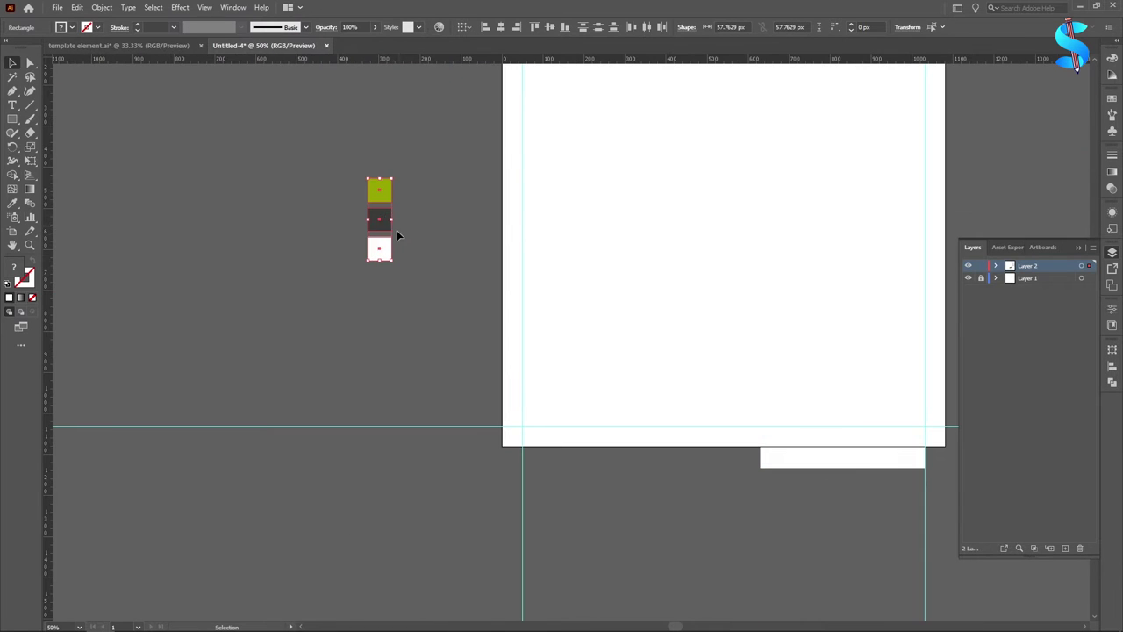
{"action": "scroll", "coordinate": [423, 252], "scroll_direction": "down", "scroll_amount": 3}
Fill the tall rectangle with the green sampled from the colour square.
{"action": "left_click", "coordinate": [563, 299]}
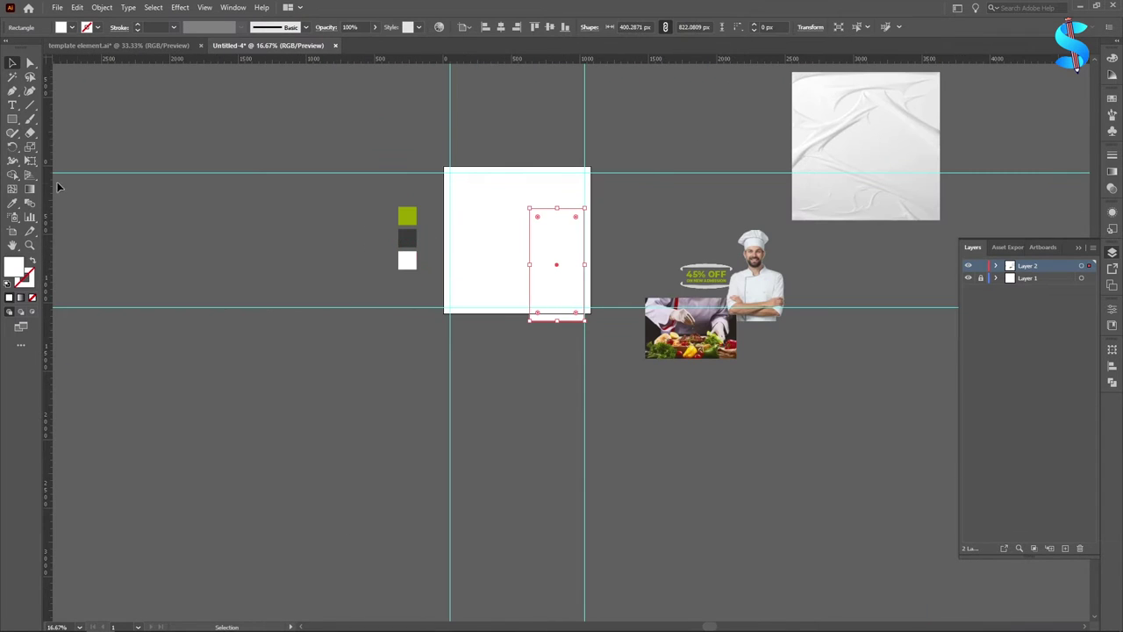
{"action": "left_click", "coordinate": [12, 203]}
{"action": "left_click", "coordinate": [407, 216]}
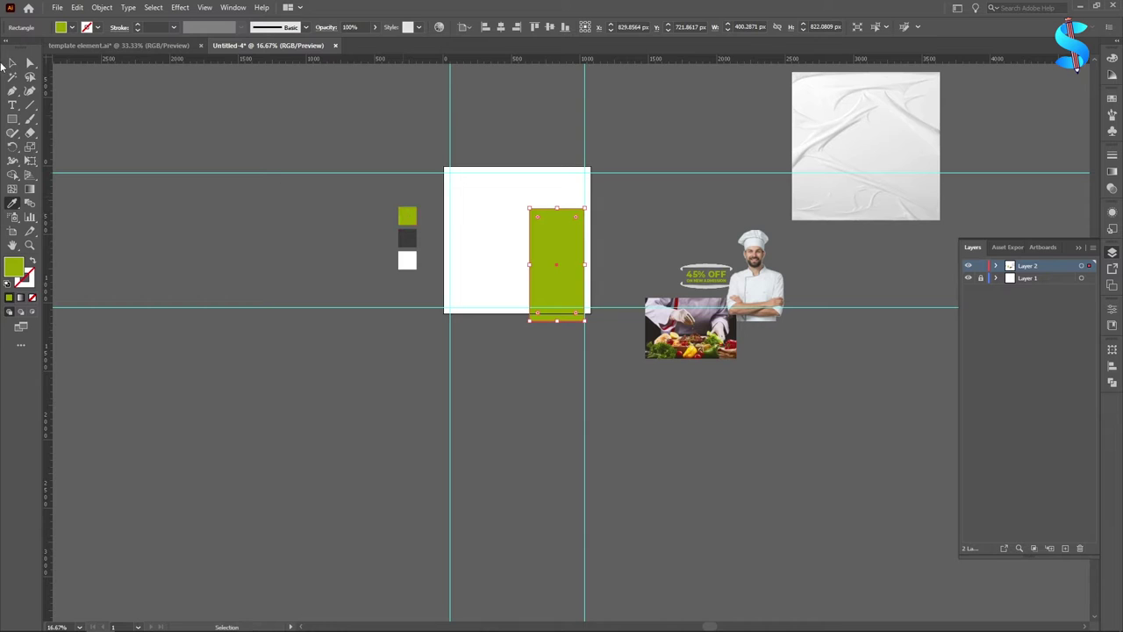
{"action": "left_click", "coordinate": [12, 63]}
{"action": "left_click", "coordinate": [74, 130]}
{"action": "scroll", "coordinate": [564, 255], "scroll_direction": "up", "scroll_amount": 1}
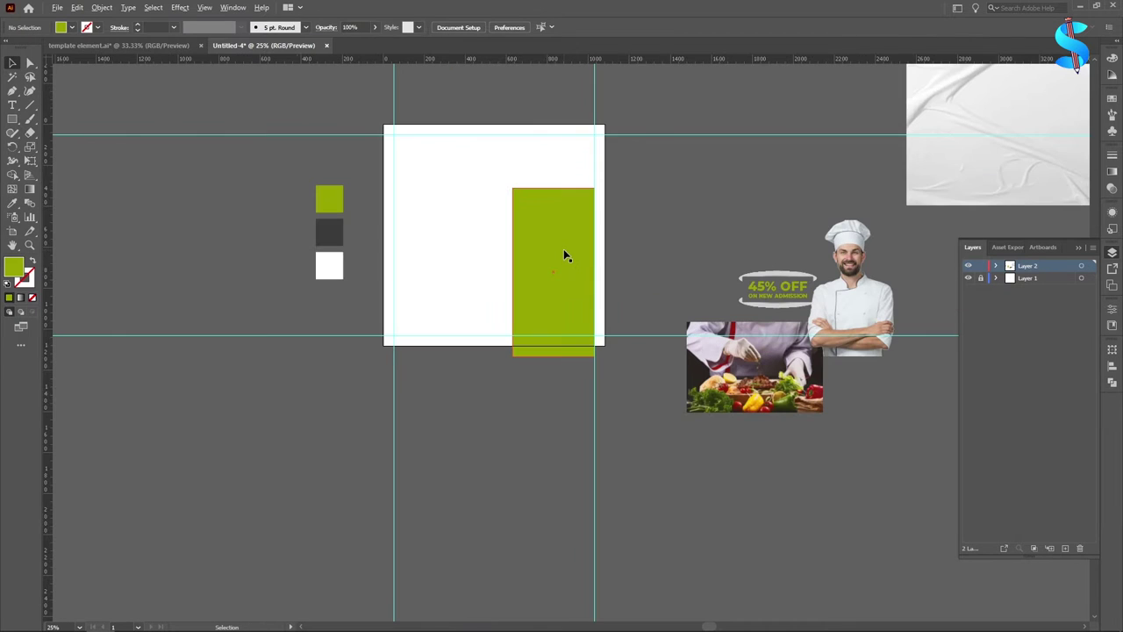
Round the green rectangle's two top corners fully to form an arch.
{"action": "scroll", "coordinate": [564, 257], "scroll_direction": "down", "scroll_amount": 1}
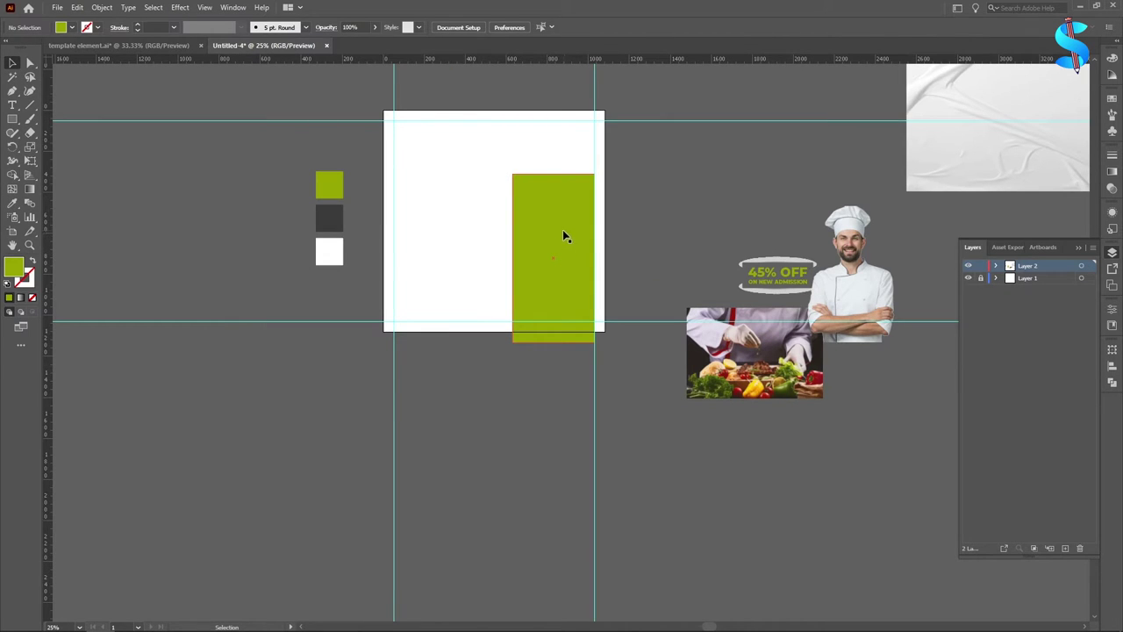
{"action": "left_click", "coordinate": [564, 236]}
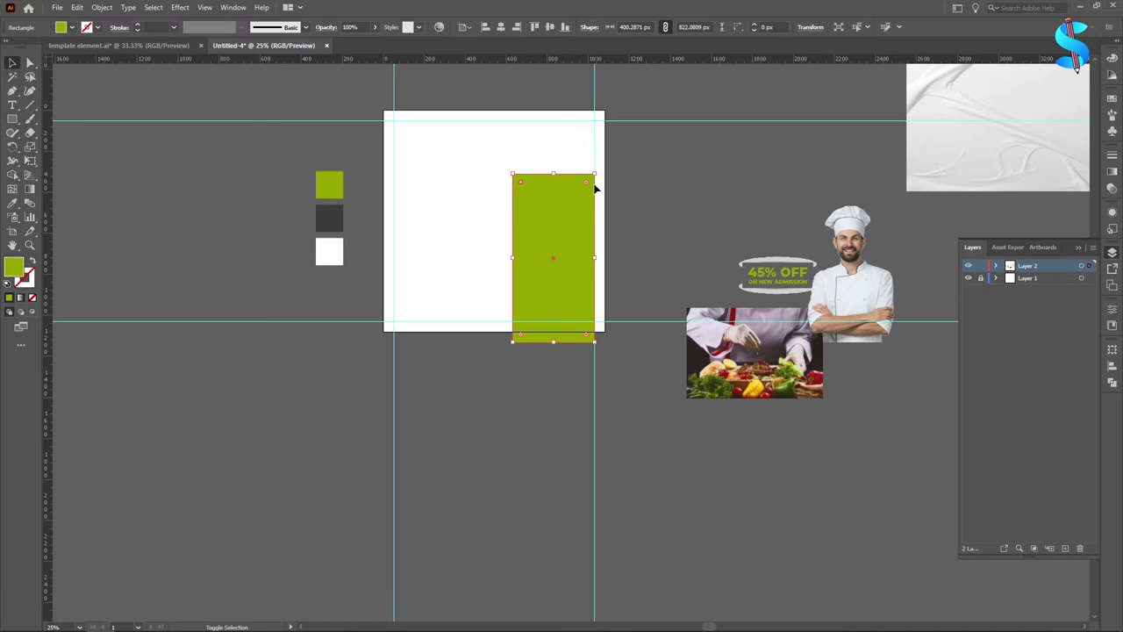
{"action": "left_click_drag", "start_coordinate": [589, 186], "coordinate": [573, 283]}
{"action": "left_click", "coordinate": [639, 183]}
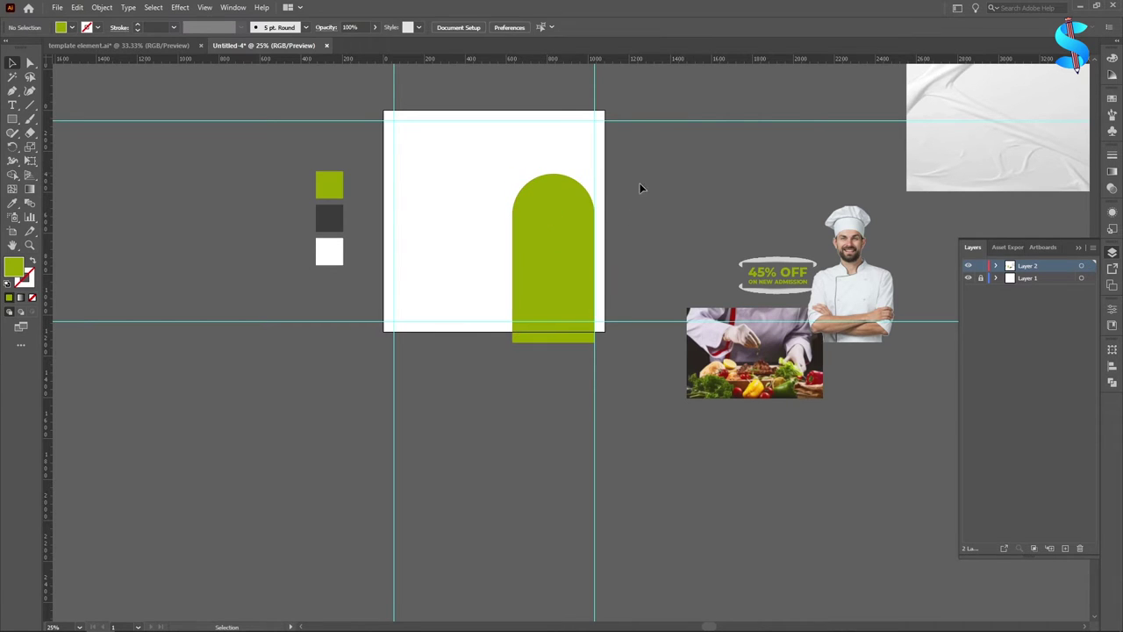
Widen the green arch toward the artboard's centre to about 426 px, keeping its other side on the margin guide.
{"action": "scroll", "coordinate": [570, 218], "scroll_direction": "down", "scroll_amount": 2}
{"action": "scroll", "coordinate": [566, 213], "scroll_direction": "up", "scroll_amount": 1}
{"action": "left_click", "coordinate": [565, 215]}
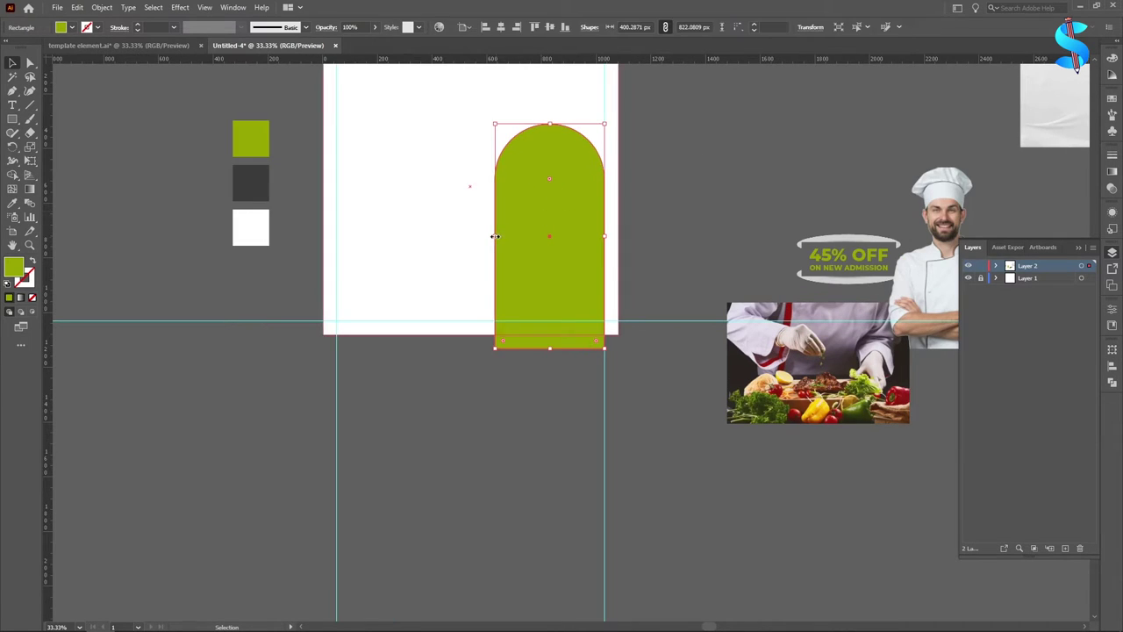
{"action": "left_click_drag", "start_coordinate": [494, 236], "coordinate": [490, 235]}
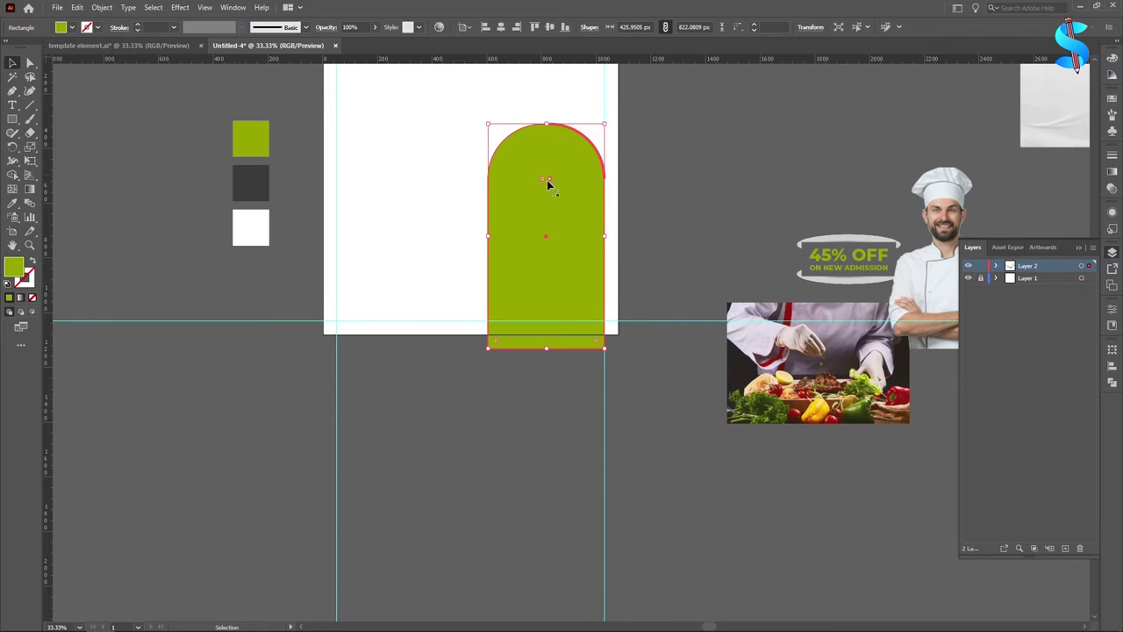
{"action": "left_click", "coordinate": [632, 201]}
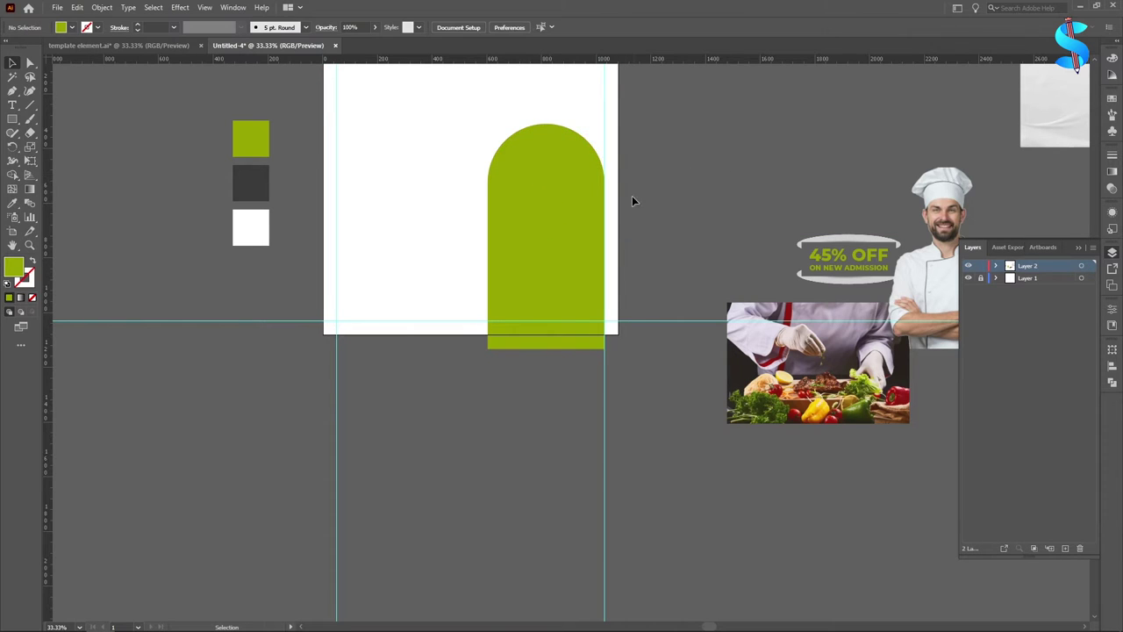
{"action": "left_click", "coordinate": [605, 220]}
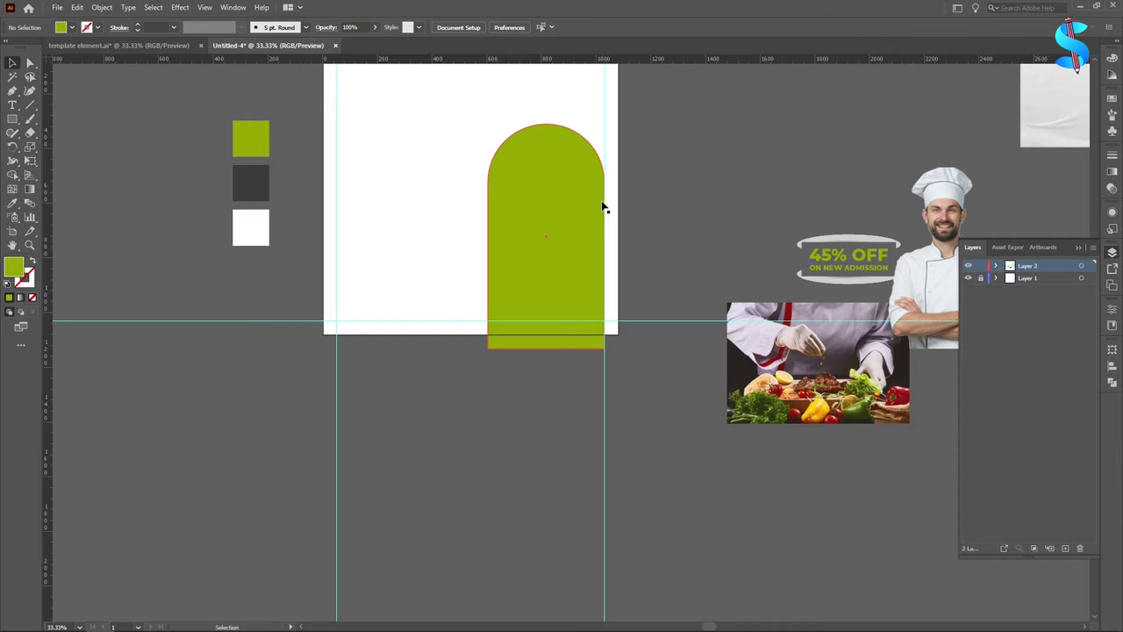
{"action": "scroll", "coordinate": [596, 196], "scroll_direction": "down", "scroll_amount": 1}
{"action": "left_click", "coordinate": [597, 196]}
{"action": "left_click", "coordinate": [699, 175]}
Draw a circle about 456 px in diameter over the arch's top and give it the background square's translucent white fill.
{"action": "left_click_drag", "start_coordinate": [12, 119], "coordinate": [63, 147]}
{"action": "left_click_drag", "start_coordinate": [553, 146], "coordinate": [612, 206]}
{"action": "left_click", "coordinate": [12, 203]}
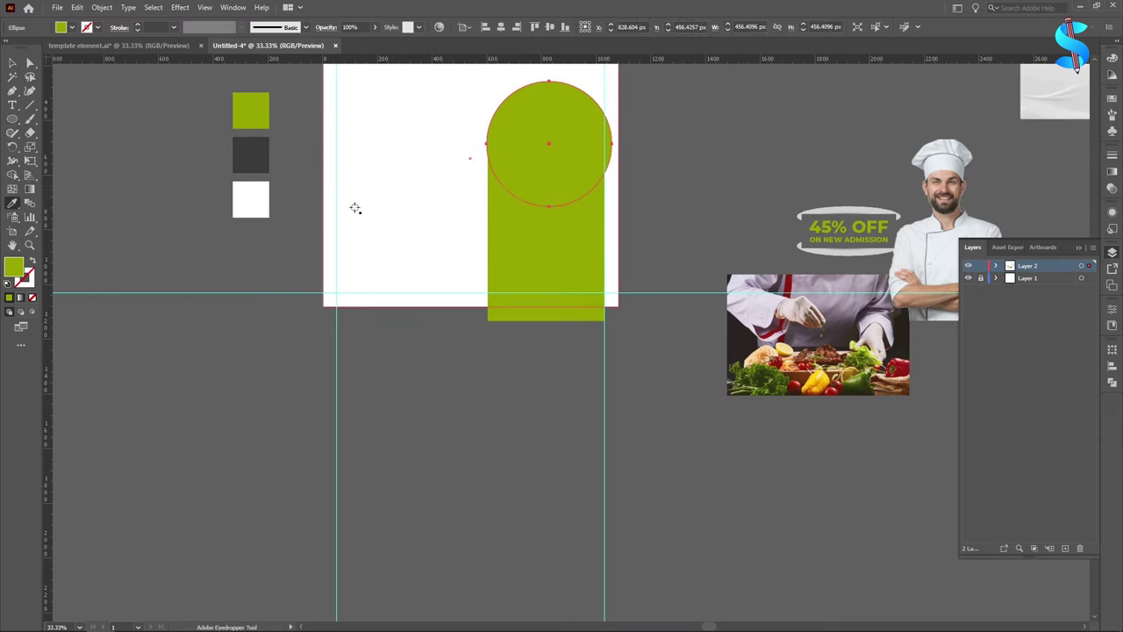
{"action": "left_click", "coordinate": [358, 208]}
{"action": "left_click", "coordinate": [12, 62]}
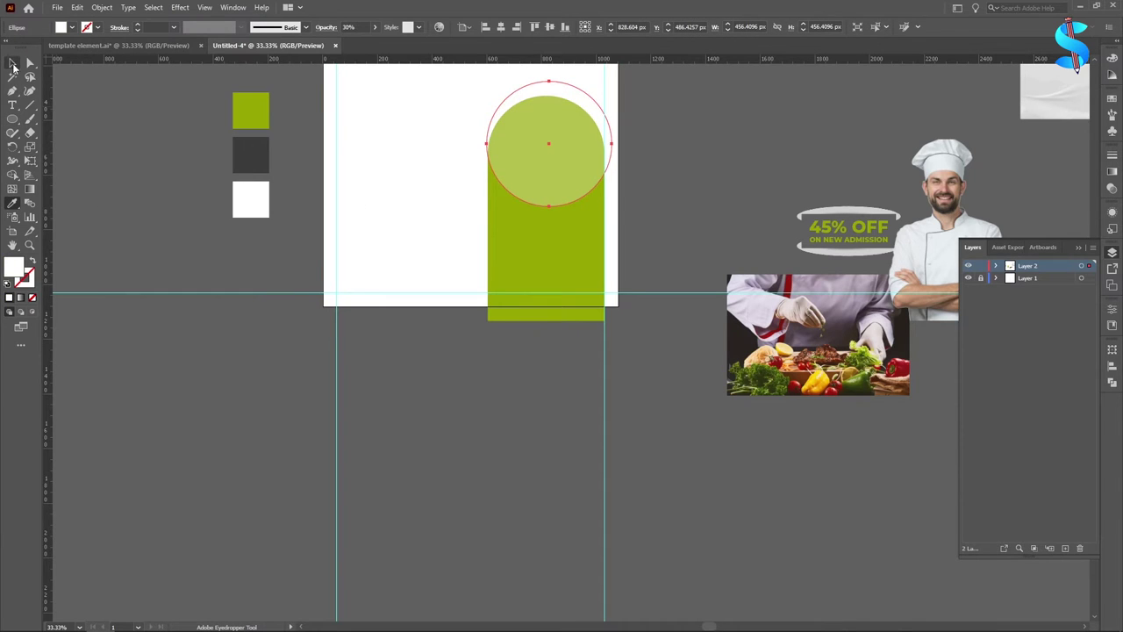
Fit the translucent circle to the arch's rounded top by moving it and resizing it to about 427 px in diameter.
{"action": "scroll", "coordinate": [597, 121], "scroll_direction": "up", "scroll_amount": 1}
{"action": "left_click_drag", "start_coordinate": [573, 129], "coordinate": [573, 148]}
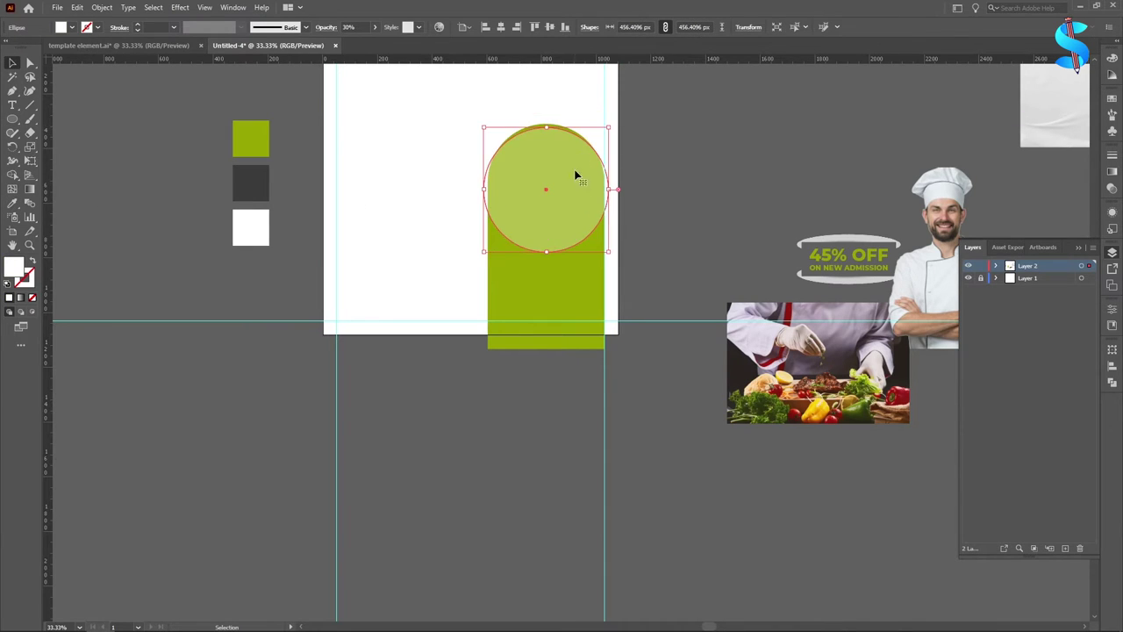
{"action": "left_click_drag", "start_coordinate": [546, 252], "coordinate": [548, 243]}
{"action": "key", "text": "ctrl+1"}
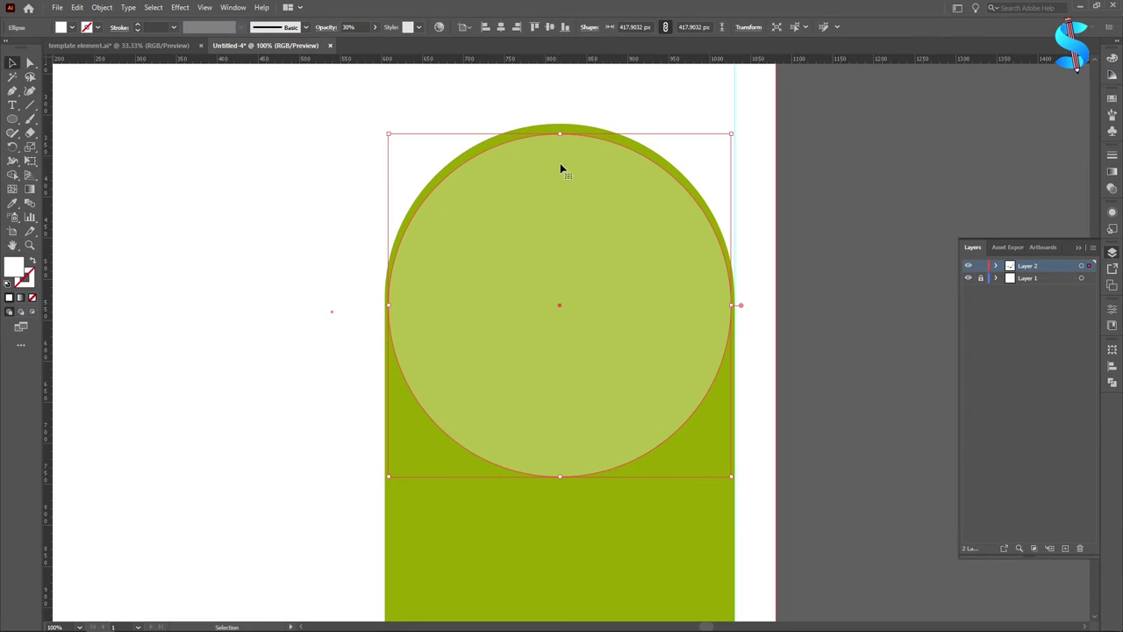
{"action": "left_click_drag", "start_coordinate": [562, 167], "coordinate": [564, 176]}
{"action": "scroll", "coordinate": [544, 178], "scroll_direction": "down", "scroll_amount": 5}
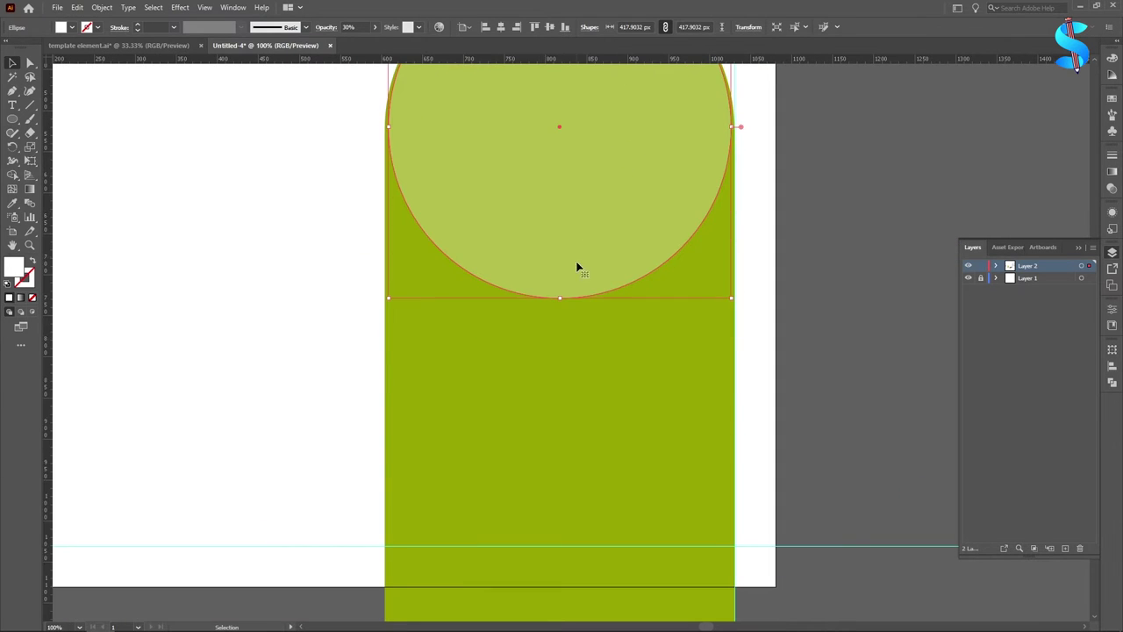
{"action": "left_click_drag", "start_coordinate": [560, 300], "coordinate": [560, 305]}
{"action": "scroll", "coordinate": [513, 246], "scroll_direction": "down", "scroll_amount": 2}
{"action": "scroll", "coordinate": [672, 208], "scroll_direction": "up", "scroll_amount": 2}
Set the circle's opacity to 100% and fill it with the arch's green.
{"action": "left_click", "coordinate": [768, 175]}
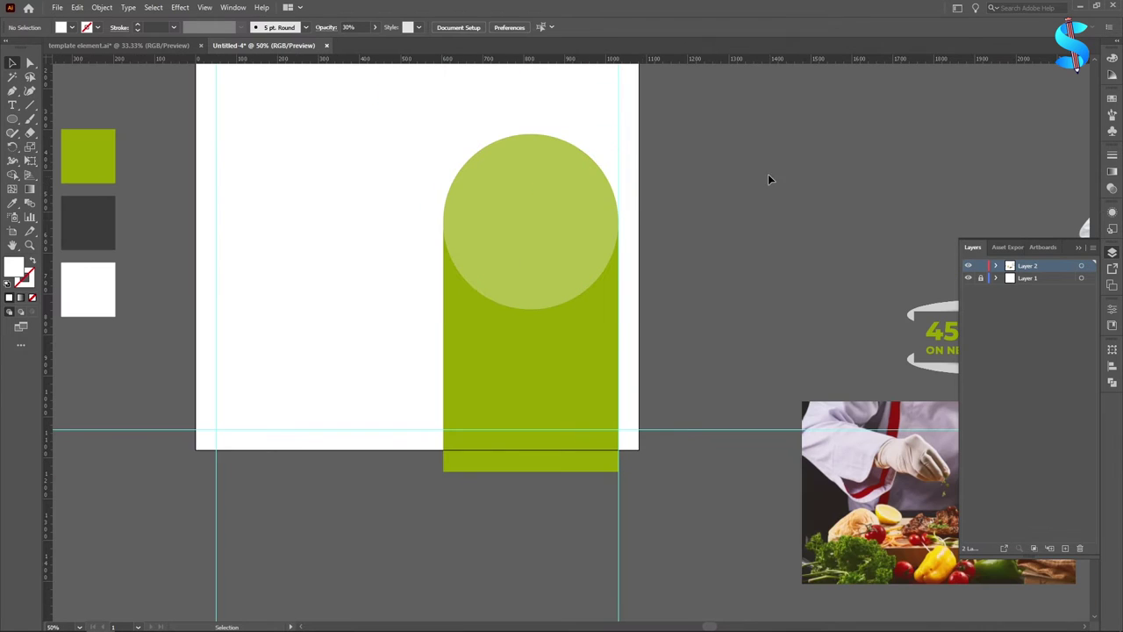
{"action": "left_click", "coordinate": [530, 227]}
{"action": "left_click", "coordinate": [374, 28]}
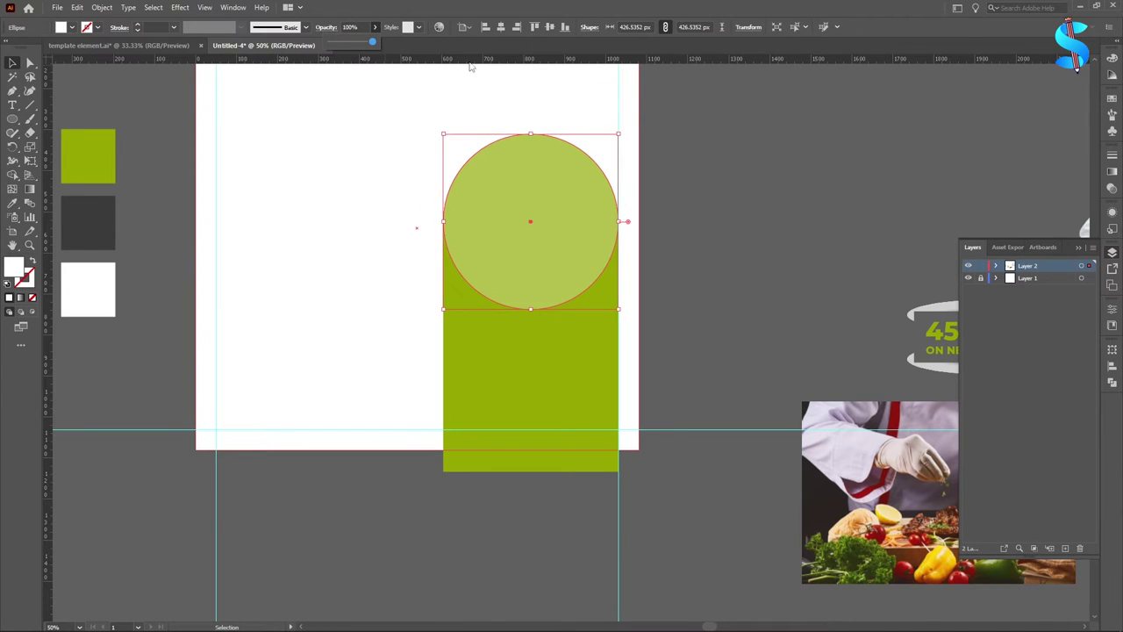
{"action": "left_click", "coordinate": [825, 179]}
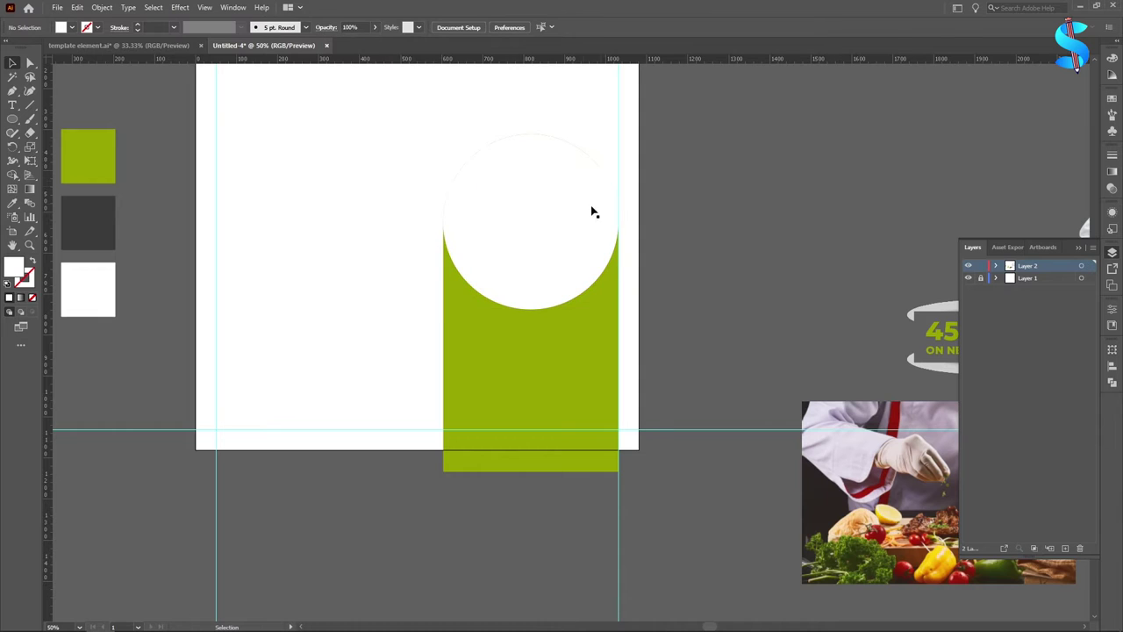
{"action": "scroll", "coordinate": [530, 149], "scroll_direction": "up", "scroll_amount": 1}
{"action": "left_click", "coordinate": [532, 191]}
{"action": "key", "text": "i"}
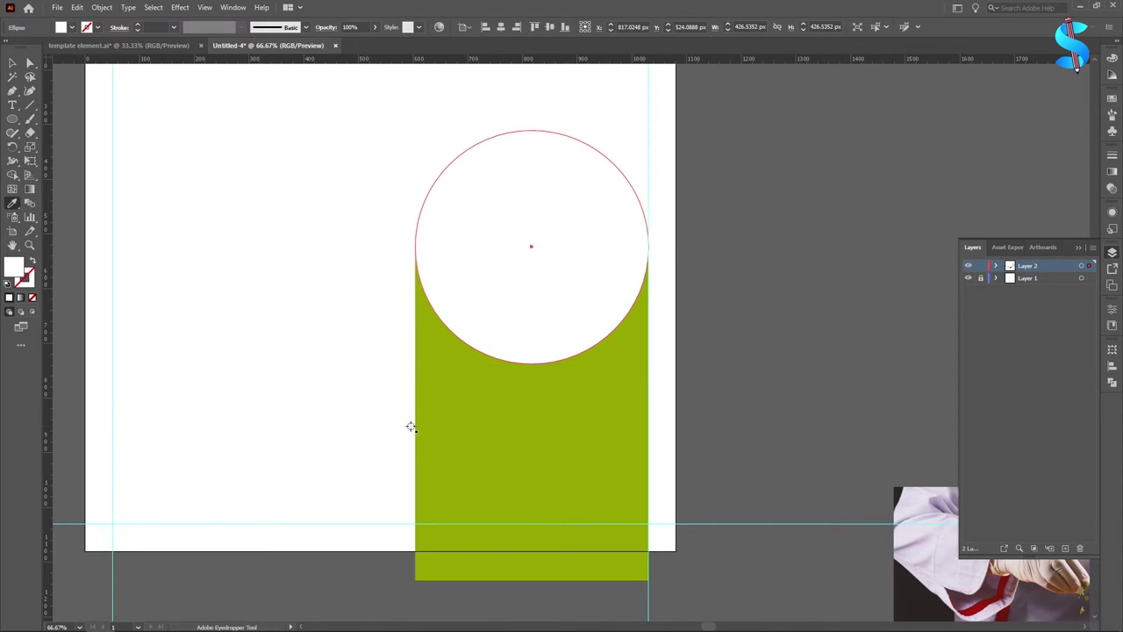
{"action": "left_click", "coordinate": [409, 426]}
{"action": "left_click", "coordinate": [12, 64]}
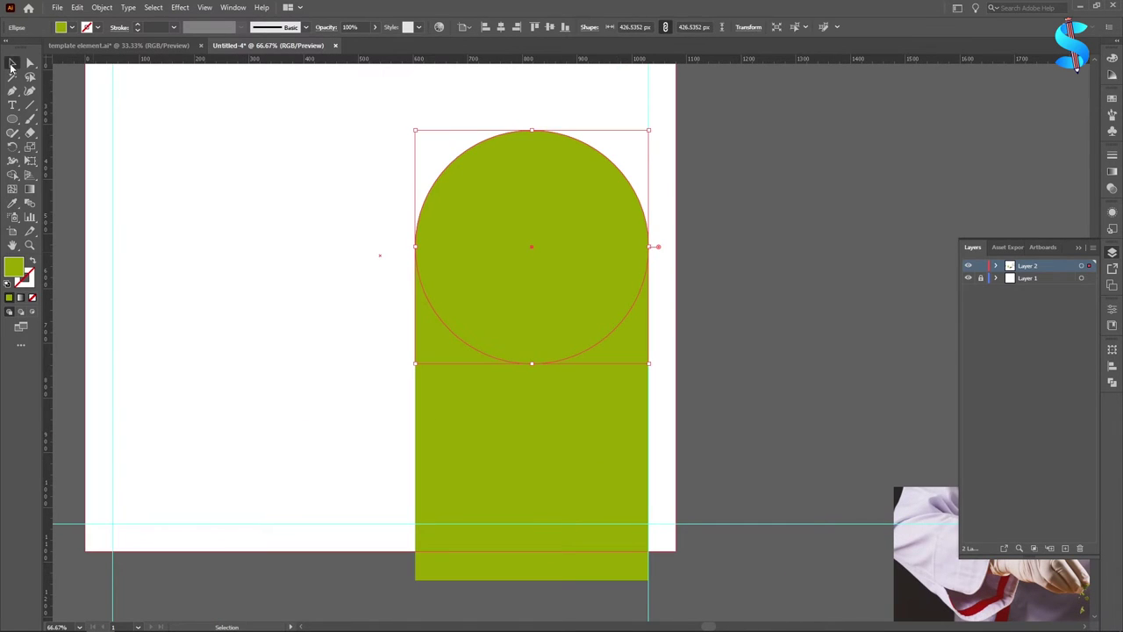
Create an inset copy of the green circle with Offset Path at -25 px.
{"action": "left_click", "coordinate": [102, 7]}
{"action": "mouse_move", "coordinate": [123, 285]}
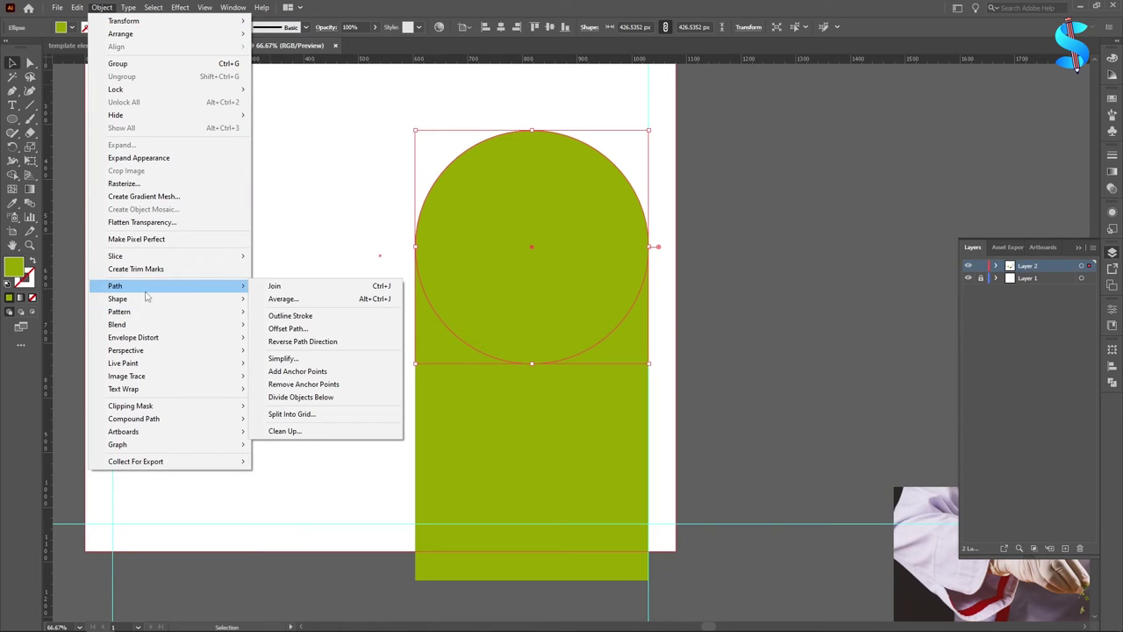
{"action": "left_click", "coordinate": [290, 328]}
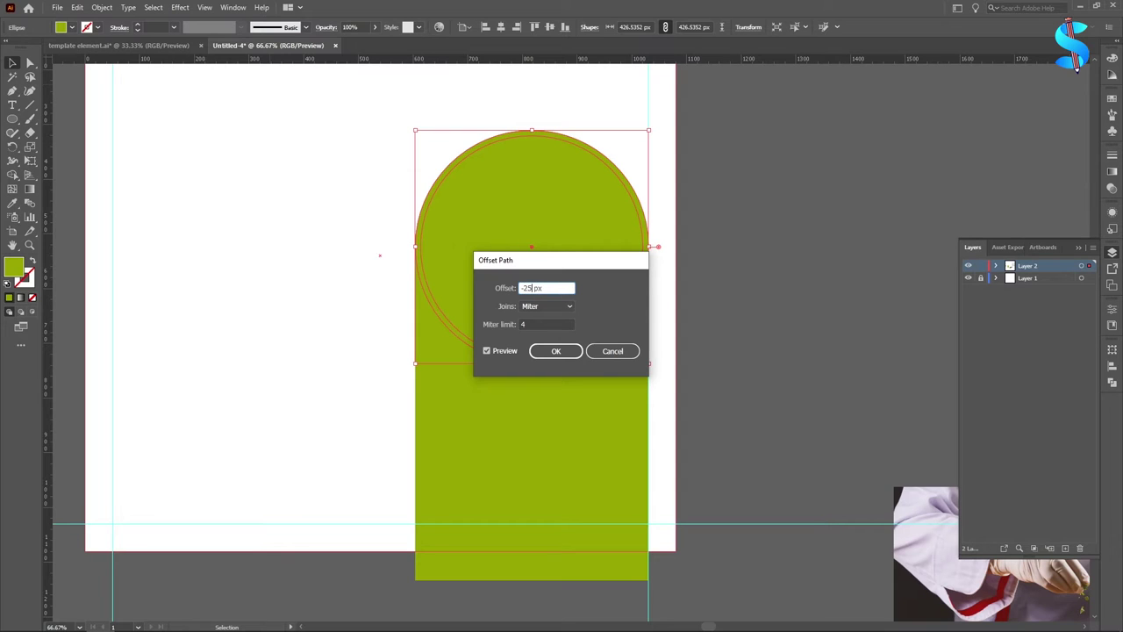
{"action": "left_click", "coordinate": [556, 351]}
Fill the inset circle with the background square's white and set its opacity to 100%.
{"action": "left_click", "coordinate": [12, 203]}
{"action": "left_click", "coordinate": [155, 216]}
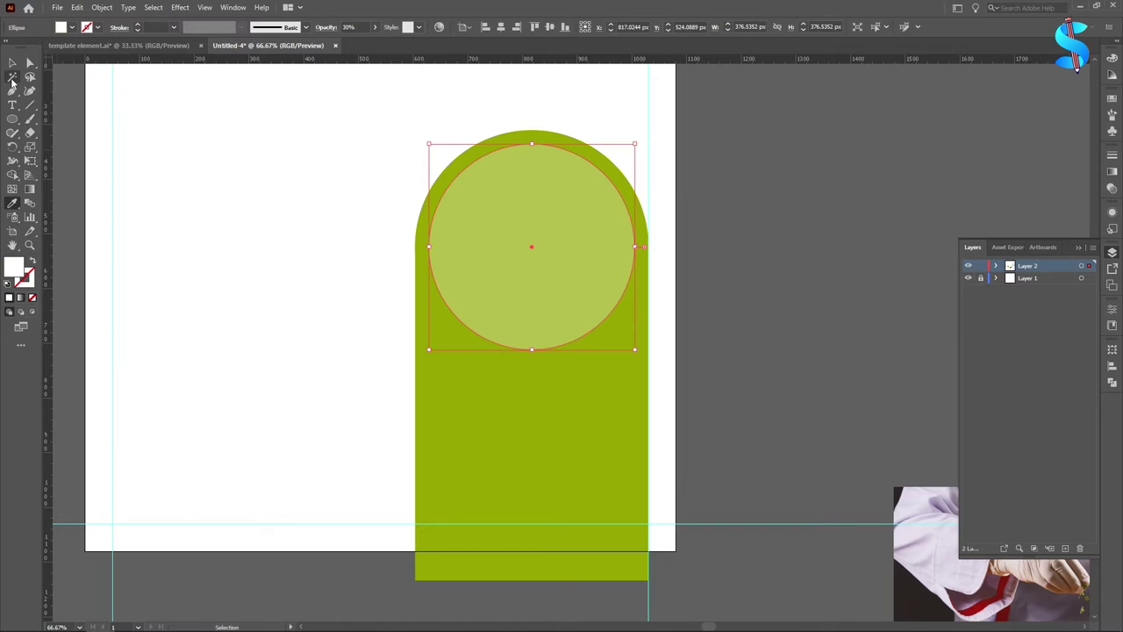
{"action": "left_click", "coordinate": [376, 28]}
{"action": "left_click_drag", "start_coordinate": [369, 40], "coordinate": [435, 44]}
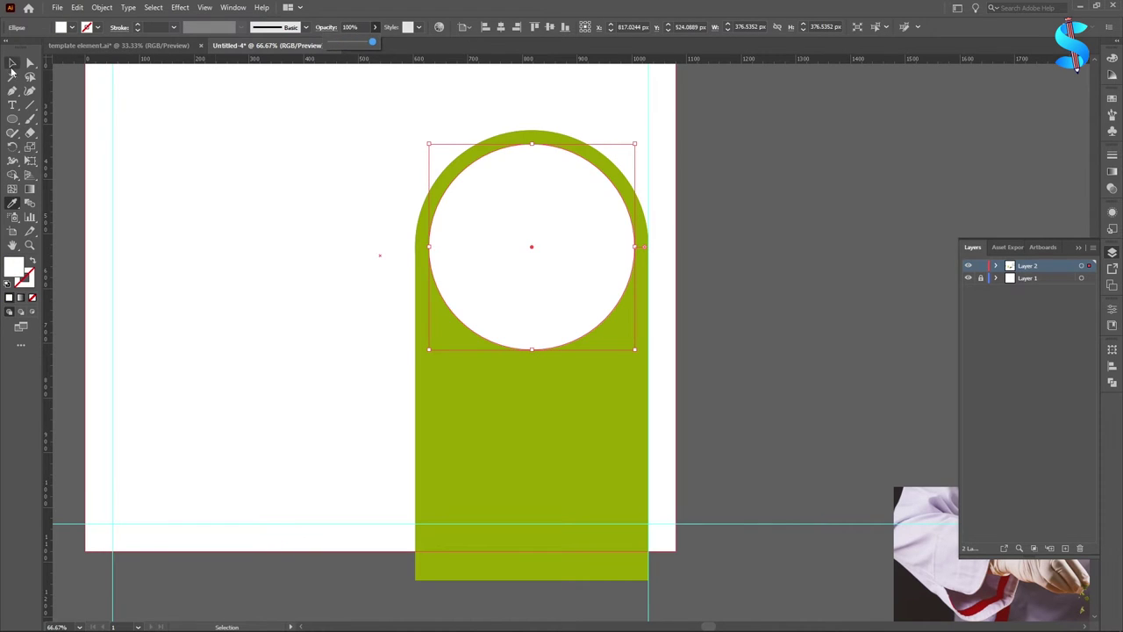
{"action": "left_click", "coordinate": [13, 62]}
Create an inset copy of the green arch with Offset Path at -25 px.
{"action": "scroll", "coordinate": [778, 191], "scroll_direction": "down", "scroll_amount": 2}
{"action": "scroll", "coordinate": [536, 325], "scroll_direction": "down", "scroll_amount": 2}
{"action": "left_click", "coordinate": [529, 325]}
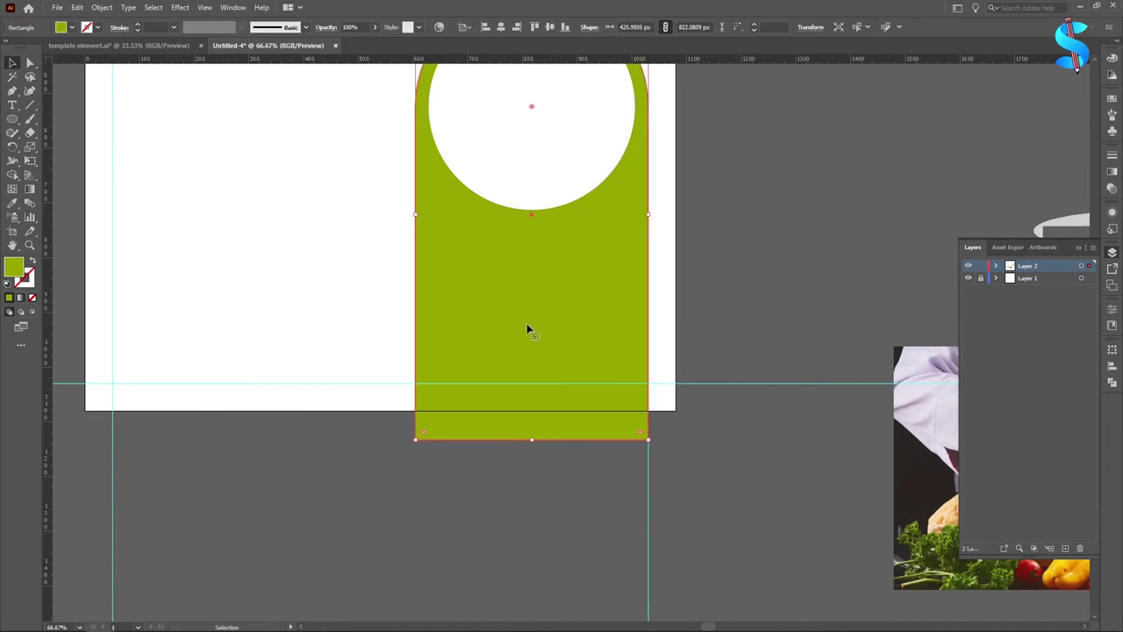
{"action": "scroll", "coordinate": [526, 323], "scroll_direction": "up", "scroll_amount": 2}
{"action": "left_click", "coordinate": [102, 7]}
{"action": "mouse_move", "coordinate": [175, 286]}
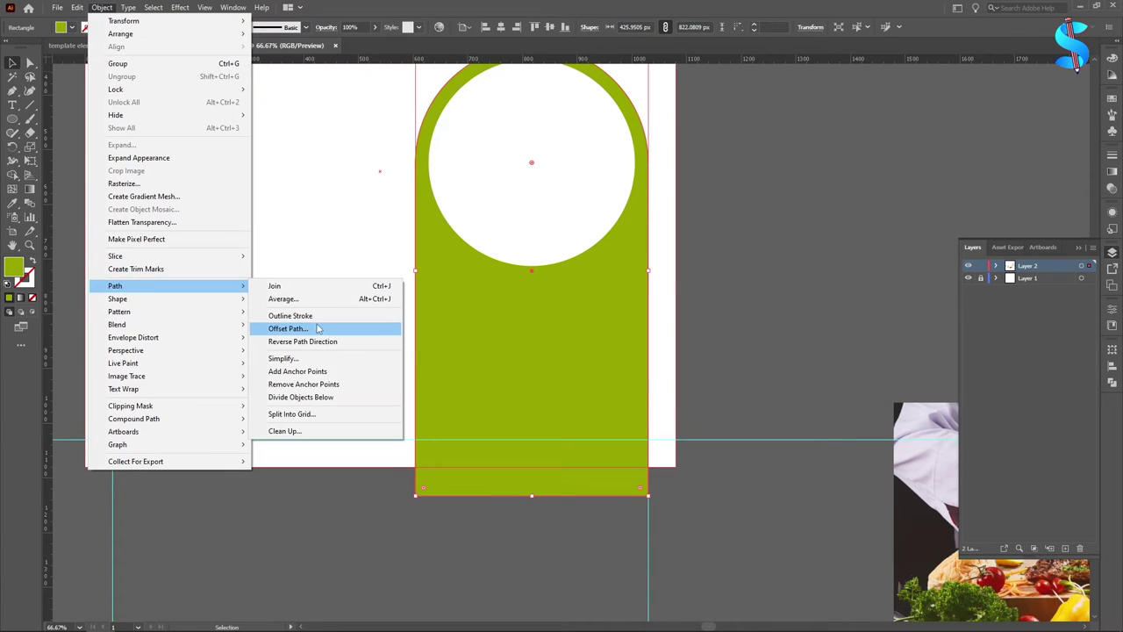
{"action": "left_click", "coordinate": [316, 328]}
{"action": "left_click", "coordinate": [560, 351]}
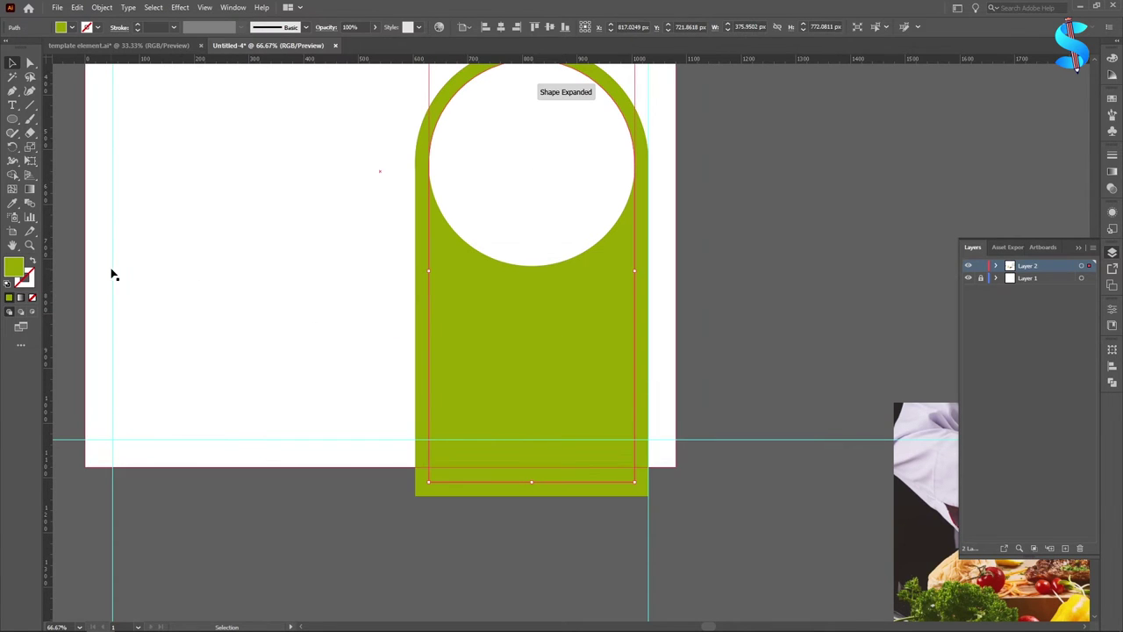
Sample the background square's white as the fill of the inset arch.
{"action": "scroll", "coordinate": [414, 245], "scroll_direction": "down", "scroll_amount": 1}
{"action": "scroll", "coordinate": [416, 249], "scroll_direction": "down", "scroll_amount": 1}
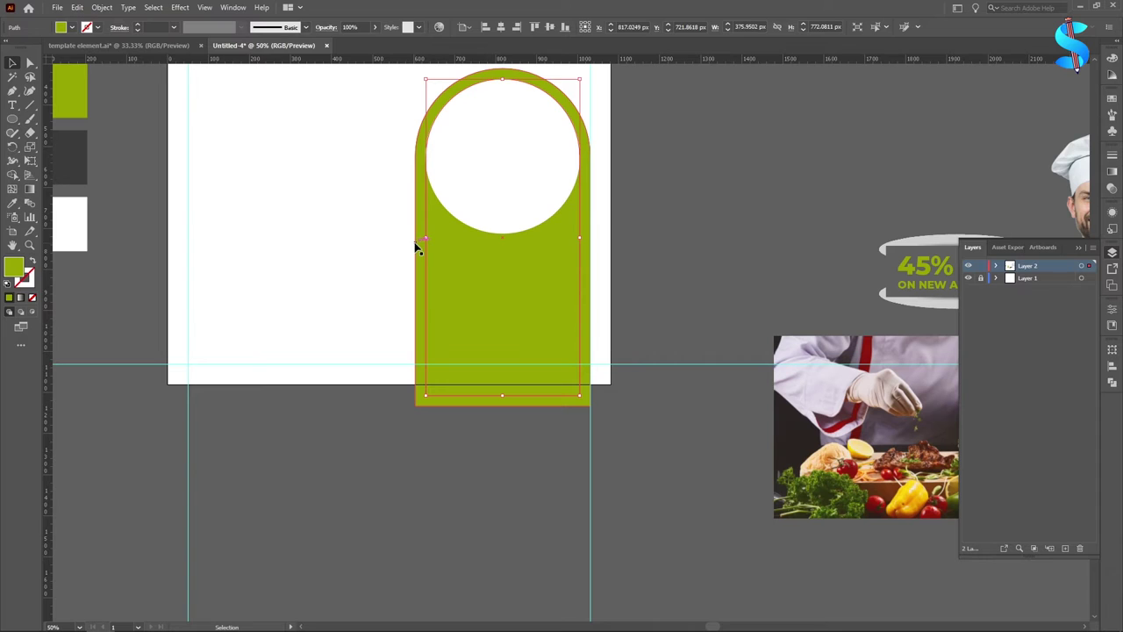
{"action": "left_click", "coordinate": [12, 203]}
{"action": "left_click", "coordinate": [249, 266]}
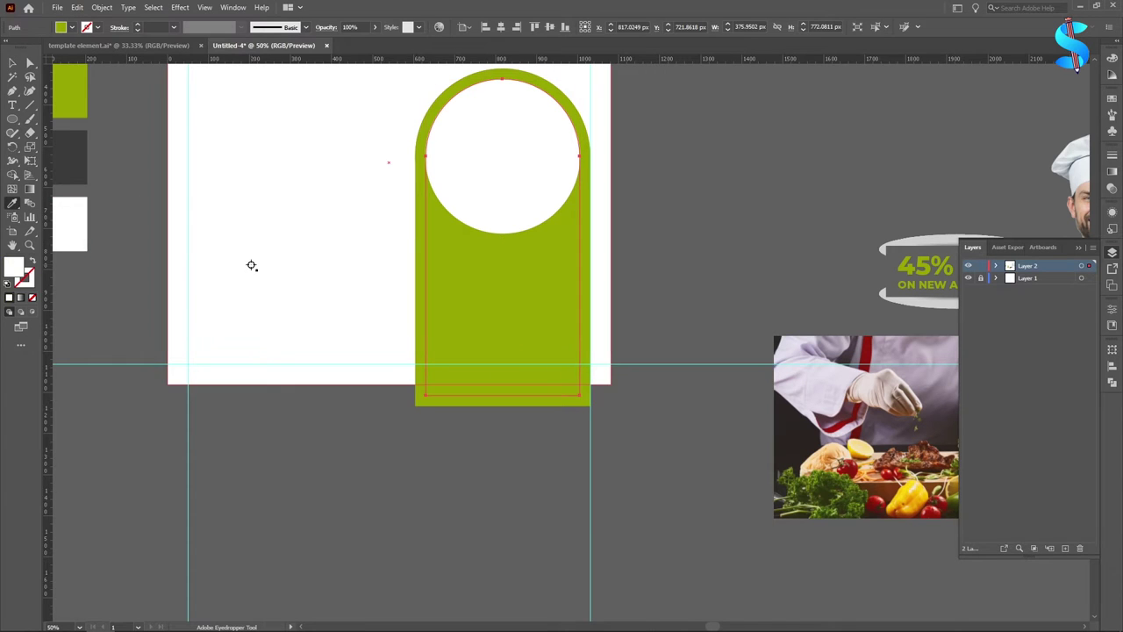
Set the white inset arch's opacity to 100% and create an inset copy of it with Offset Path at -10 px.
{"action": "left_click", "coordinate": [374, 28]}
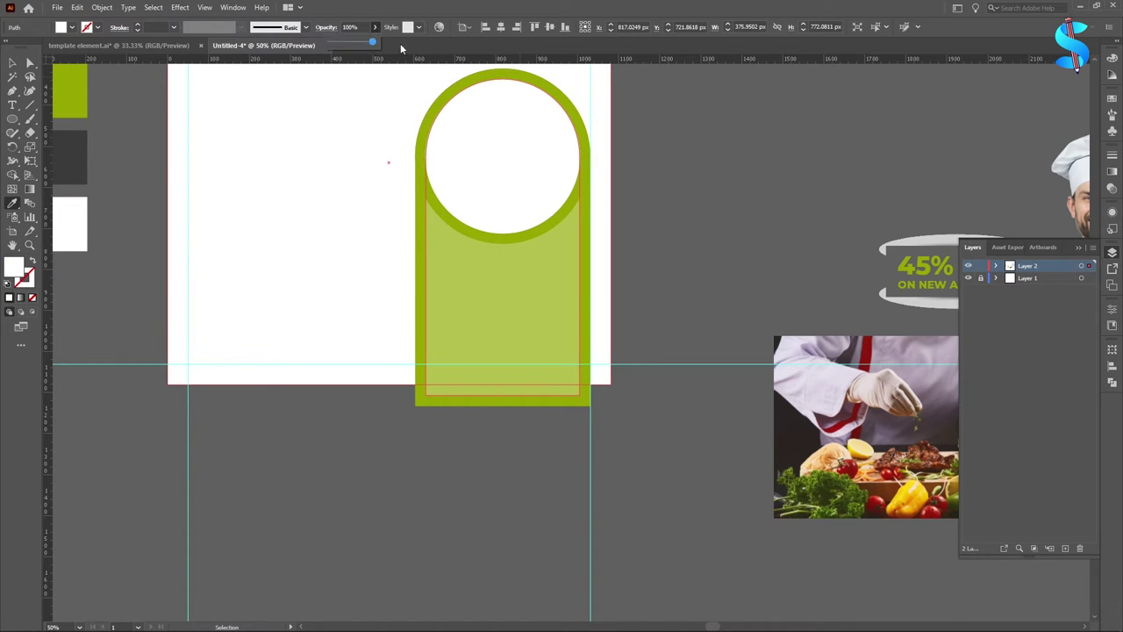
{"action": "left_click_drag", "start_coordinate": [344, 44], "coordinate": [379, 44]}
{"action": "left_click", "coordinate": [102, 7]}
{"action": "mouse_move", "coordinate": [132, 287]}
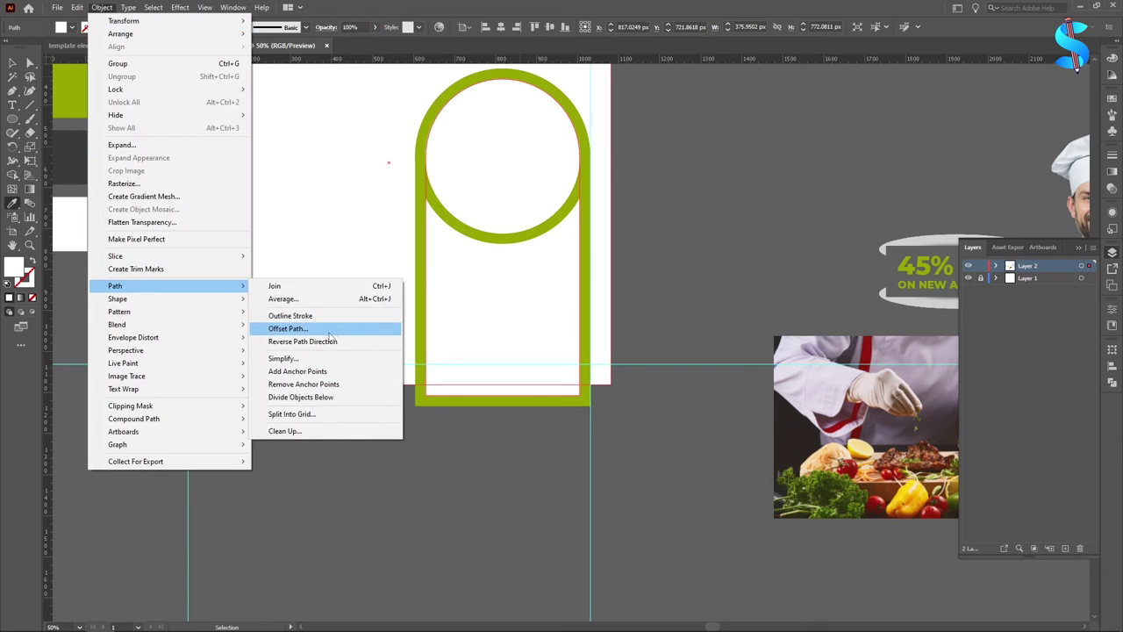
{"action": "left_click", "coordinate": [302, 332]}
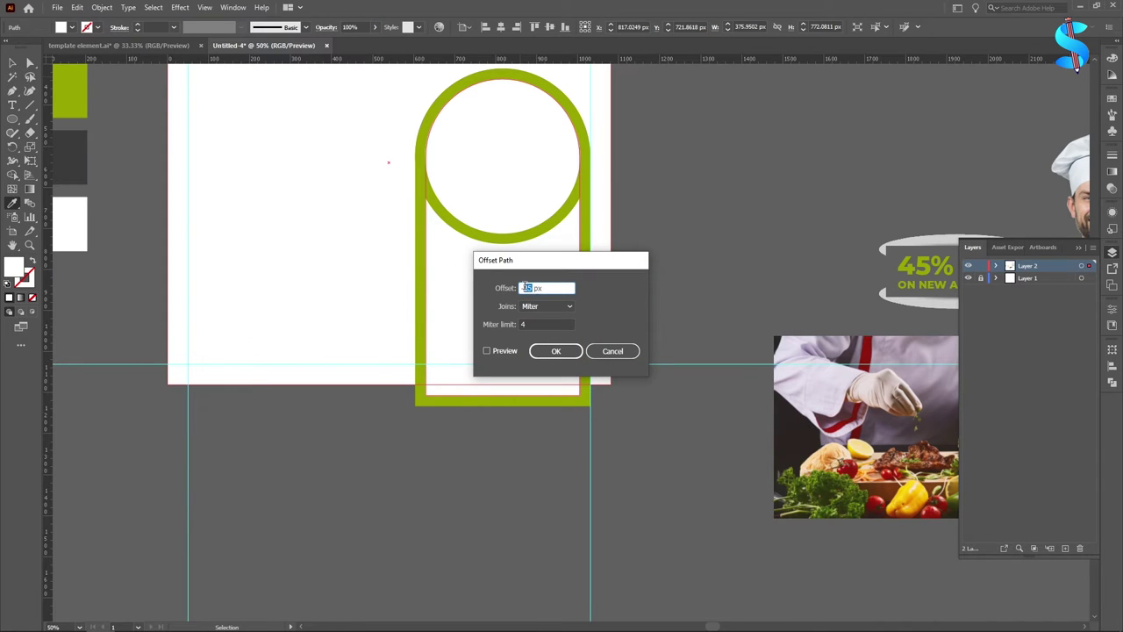
{"action": "left_click", "coordinate": [487, 351]}
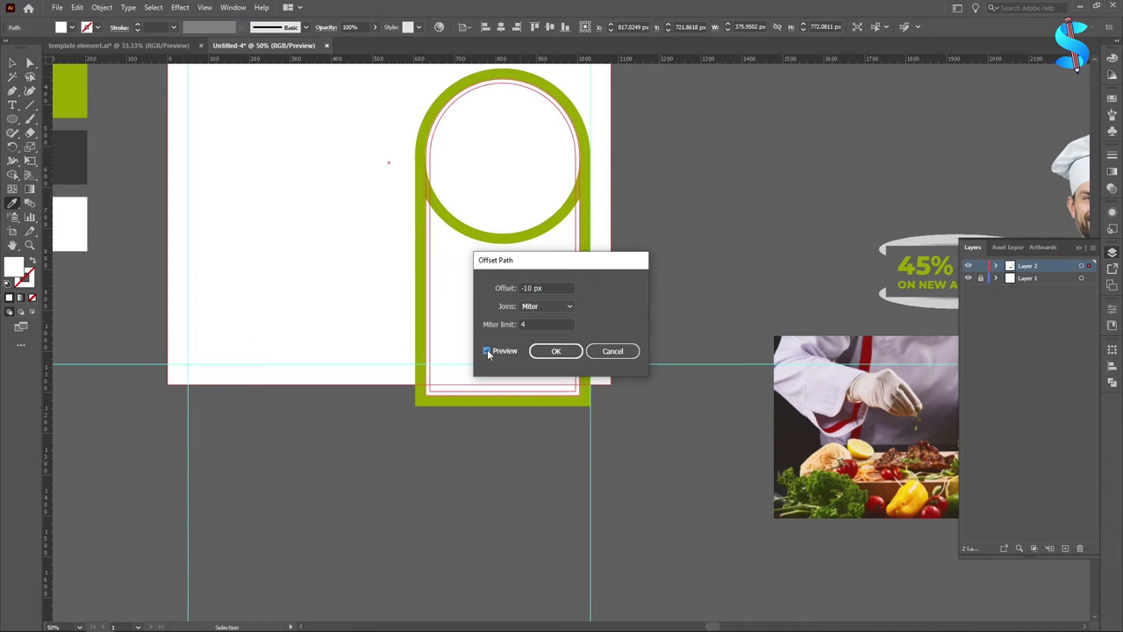
{"action": "left_click", "coordinate": [490, 352]}
{"action": "left_click", "coordinate": [494, 353]}
{"action": "left_click", "coordinate": [579, 351]}
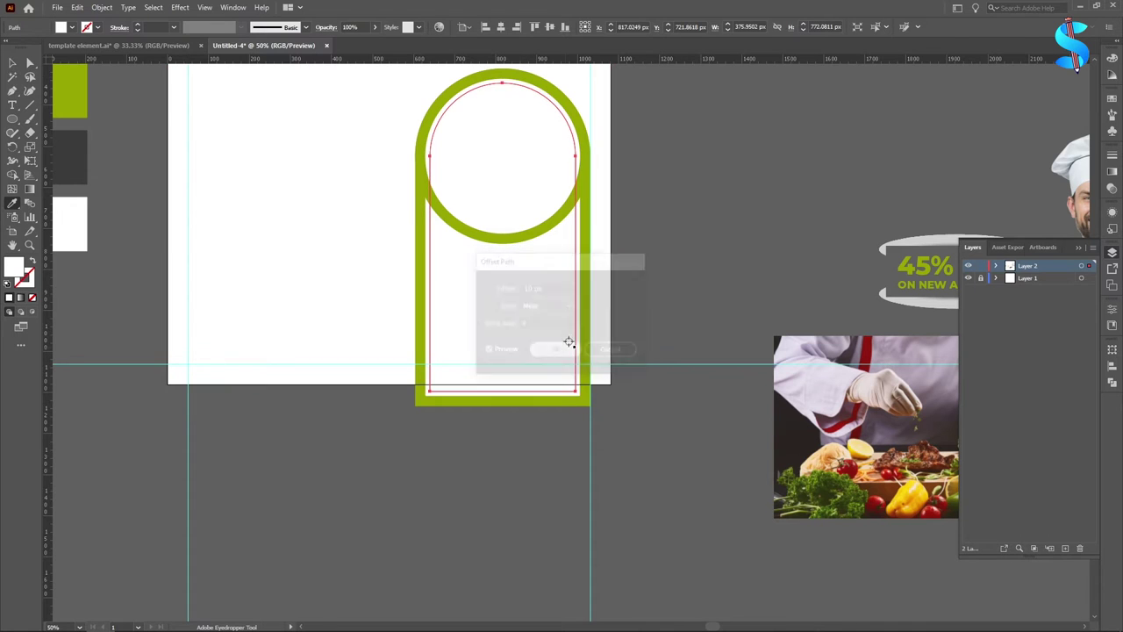
Fill the innermost arch with the dark grey sampled from the colour swatch beside the artboard.
{"action": "left_click", "coordinate": [13, 204]}
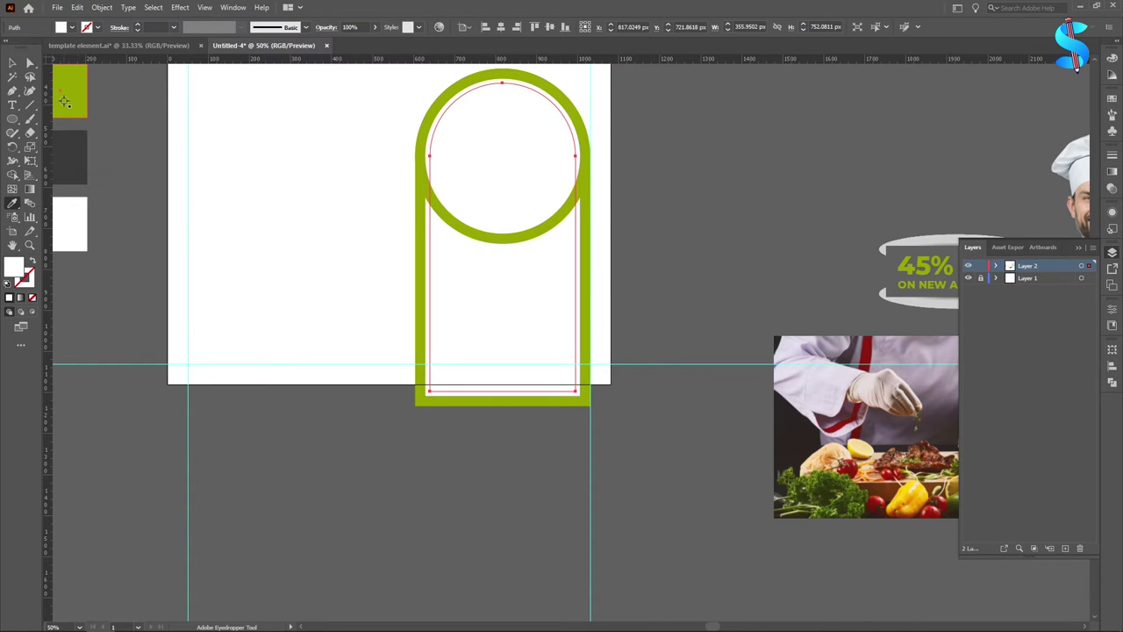
{"action": "left_click", "coordinate": [70, 156]}
{"action": "scroll", "coordinate": [70, 155], "scroll_direction": "up", "scroll_amount": 1}
{"action": "key", "text": "v"}
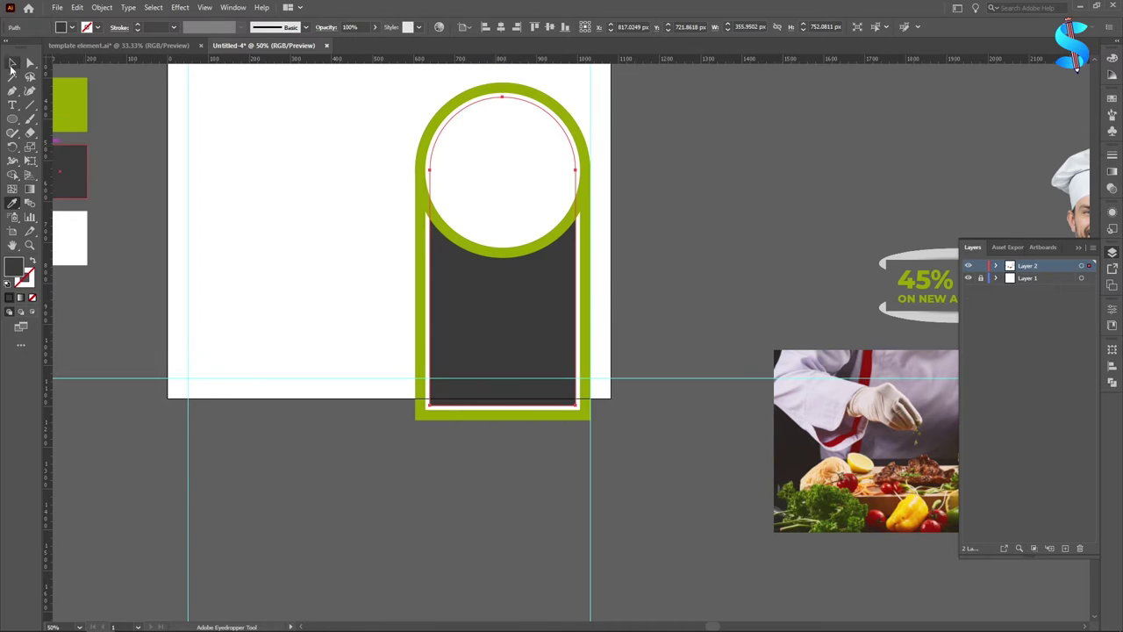
{"action": "key", "text": "ctrl+minus"}
{"action": "scroll", "coordinate": [663, 240], "scroll_direction": "up", "scroll_amount": 2}
{"action": "left_click", "coordinate": [681, 227]}
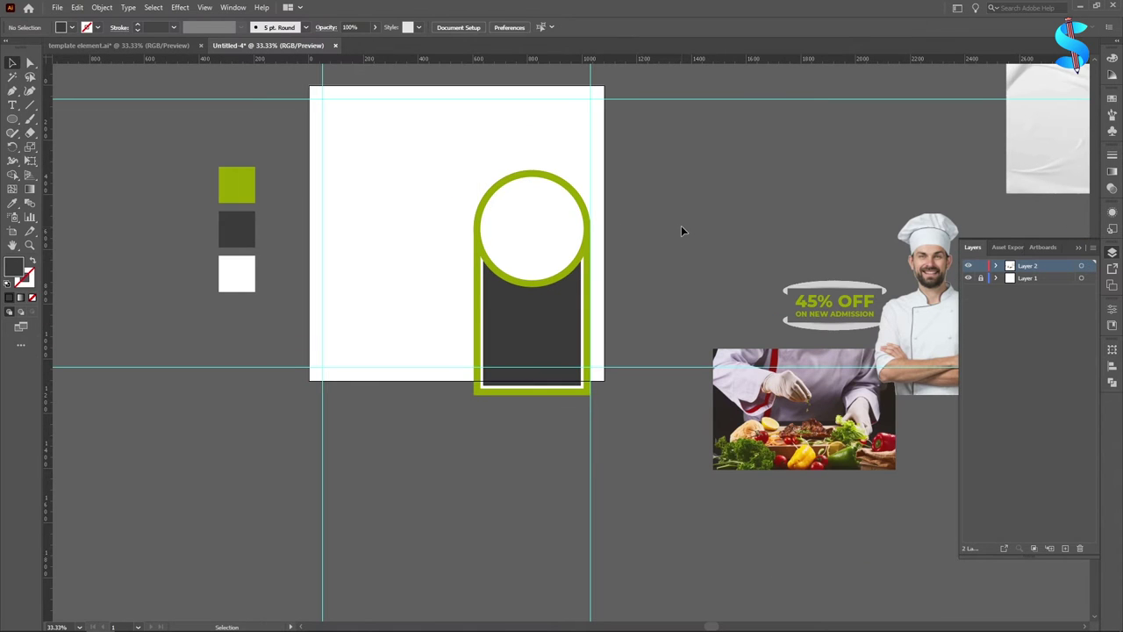
Move the chef photo onto the artboard above the green arch and bring it to the front.
{"action": "key", "text": "ctrl+minus"}
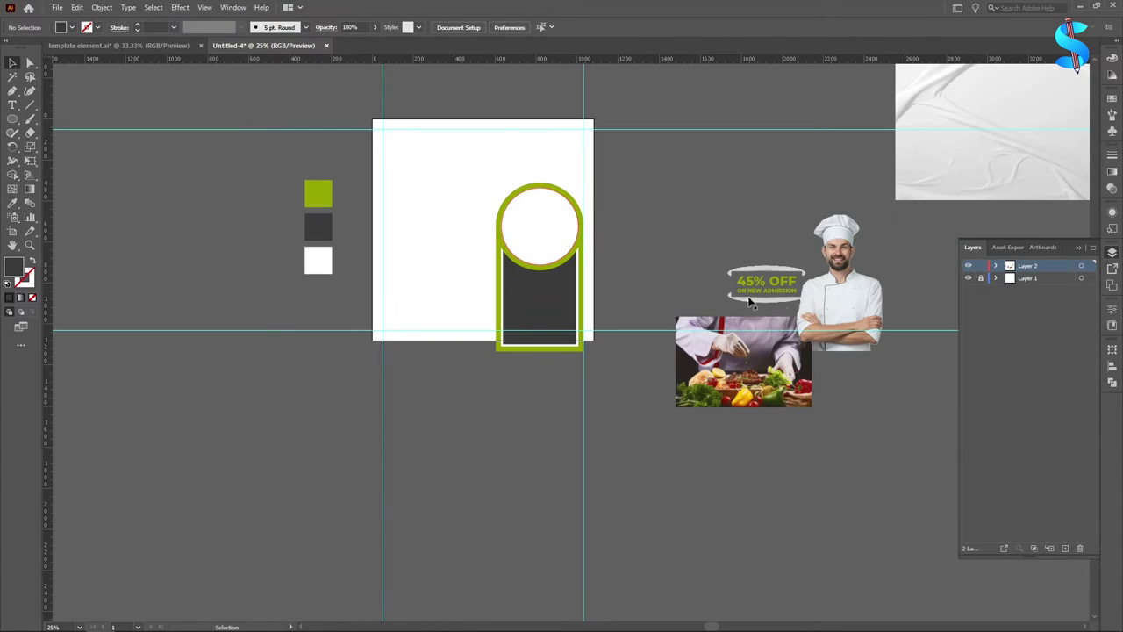
{"action": "left_click_drag", "start_coordinate": [858, 279], "coordinate": [557, 217]}
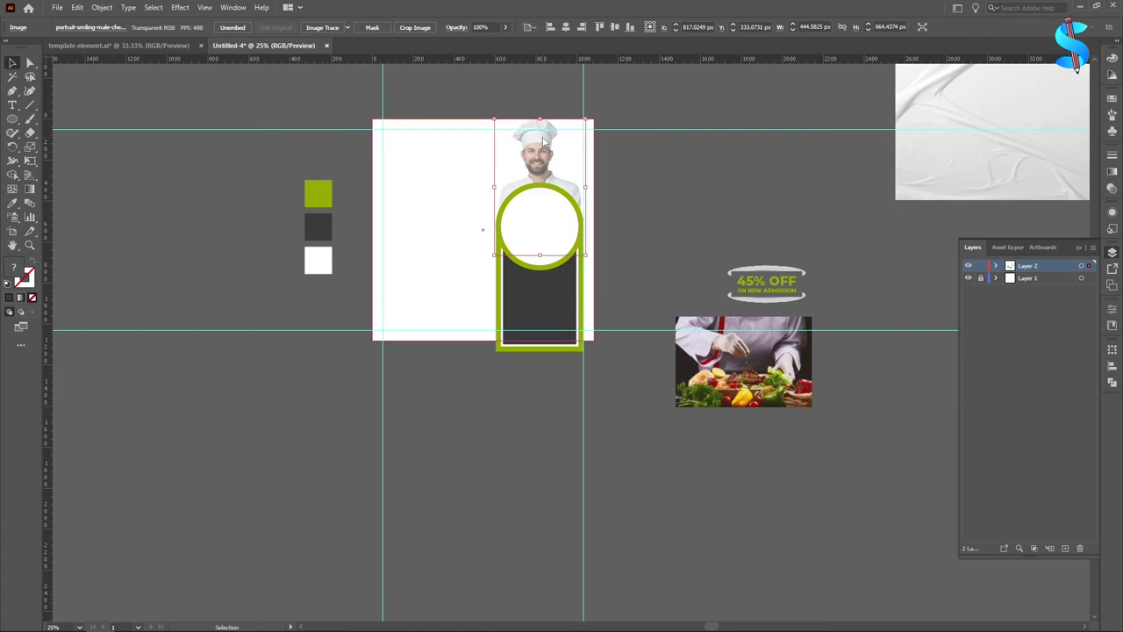
{"action": "right_click", "coordinate": [544, 139]}
{"action": "mouse_move", "coordinate": [605, 235]}
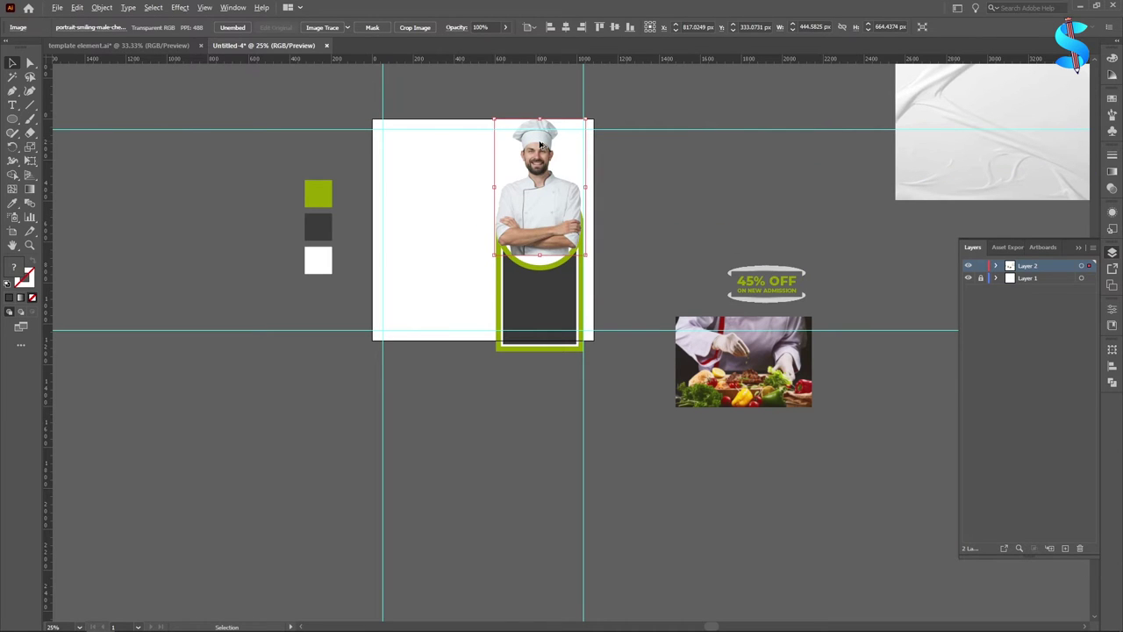
Scale the chef photo to about 391 × 585 px and nudge it down over the circle frame.
{"action": "scroll", "coordinate": [542, 146], "scroll_direction": "up", "scroll_amount": 1}
{"action": "mouse_move", "coordinate": [543, 134]}
{"action": "left_mouse_down"}
{"action": "mouse_move", "coordinate": [543, 147]}
{"action": "mouse_move", "coordinate": [538, 123]}
{"action": "mouse_move", "coordinate": [538, 134]}
{"action": "left_mouse_up"}
{"action": "scroll", "coordinate": [543, 146], "scroll_direction": "up", "scroll_amount": 1}
{"action": "key", "text": "Down"}
{"action": "key", "text": "Down"}
{"action": "key", "text": "Down"}
{"action": "key", "text": "Down"}
{"action": "key", "text": "Down"}
{"action": "key", "text": "Down"}
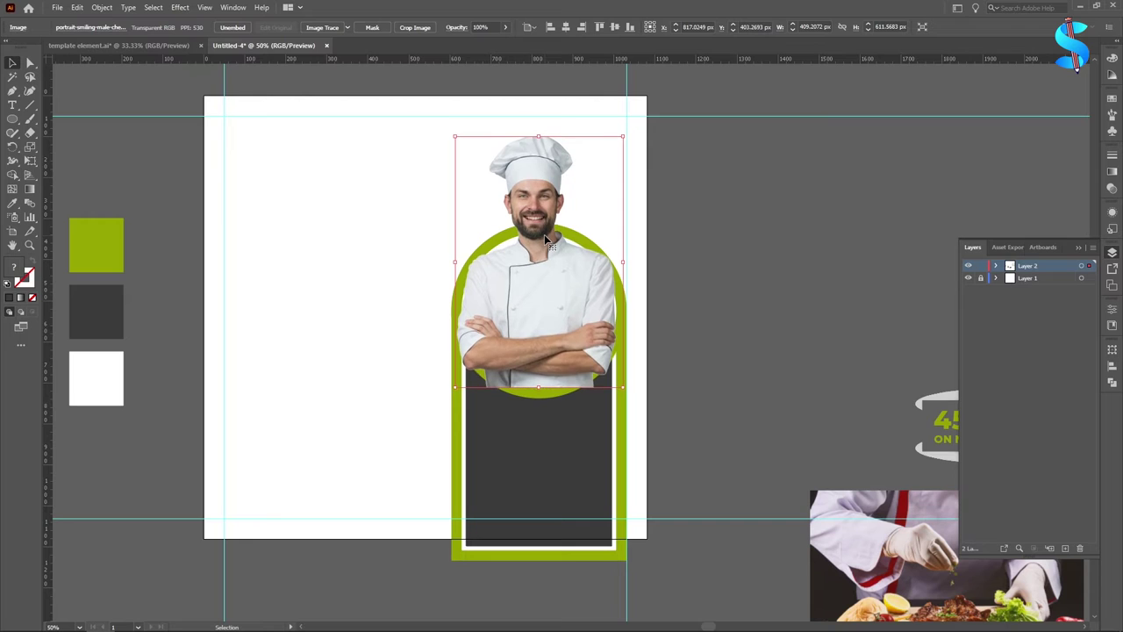
{"action": "key", "text": "Right"}
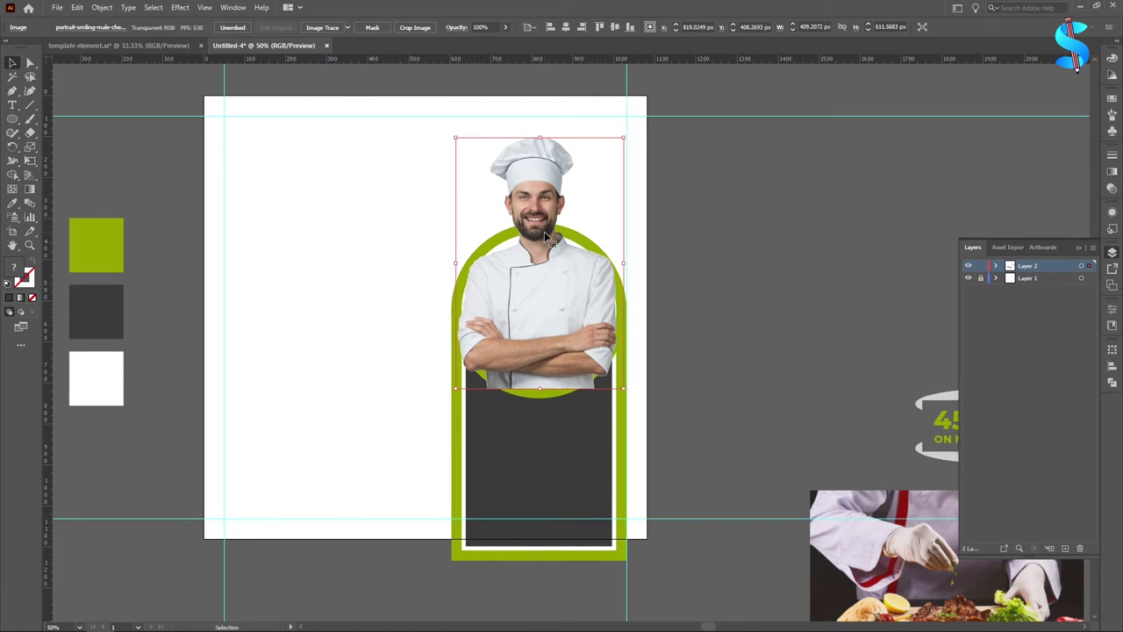
{"action": "left_click_drag", "start_coordinate": [542, 138], "coordinate": [542, 151]}
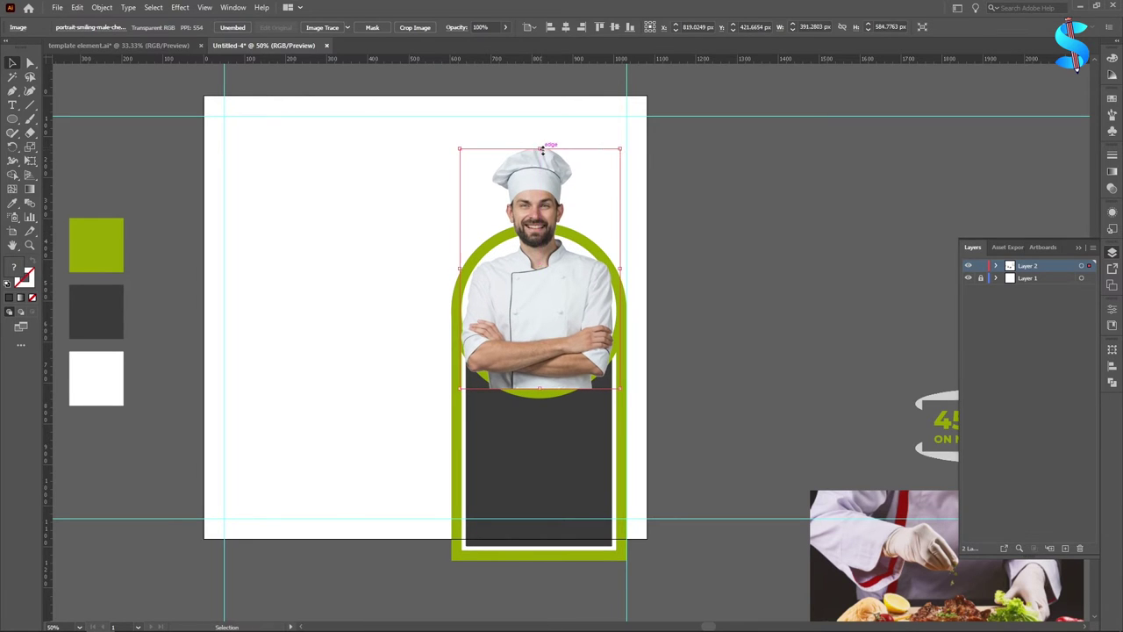
{"action": "left_click", "coordinate": [760, 226]}
Fine-tune the chef photo's position so its lower edge sits within the green circle.
{"action": "scroll", "coordinate": [682, 221], "scroll_direction": "down", "scroll_amount": 1}
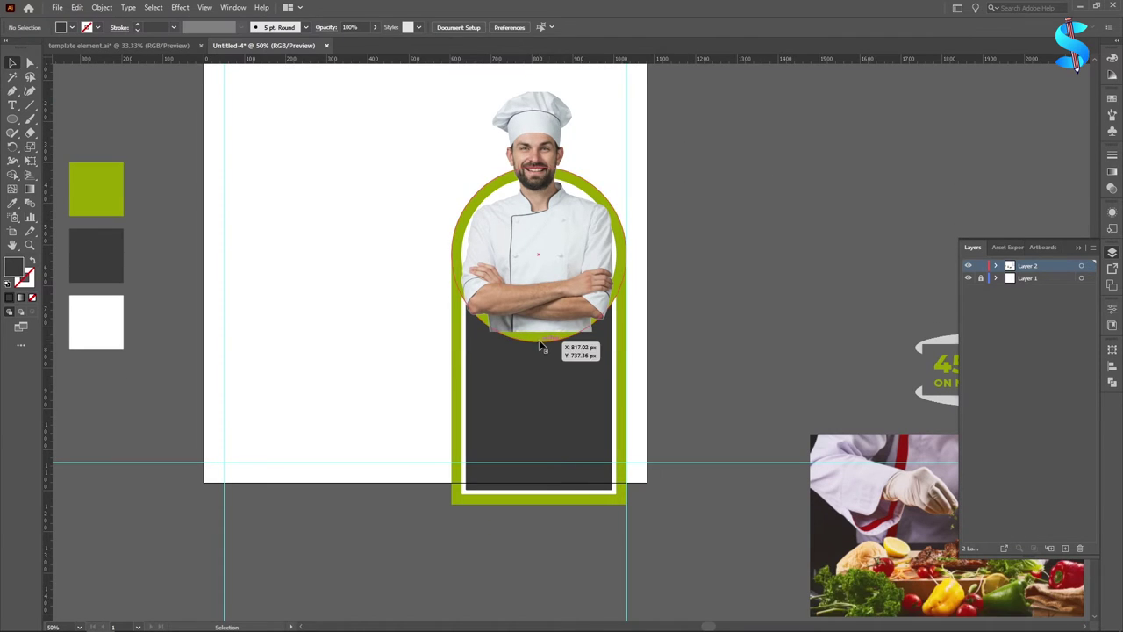
{"action": "scroll", "coordinate": [539, 340], "scroll_direction": "up", "scroll_amount": 4}
{"action": "mouse_move", "coordinate": [547, 172]}
{"action": "left_mouse_down"}
{"action": "mouse_move", "coordinate": [546, 163]}
{"action": "mouse_move", "coordinate": [529, 180]}
{"action": "left_mouse_up"}
{"action": "scroll", "coordinate": [529, 181], "scroll_direction": "down", "scroll_amount": 3}
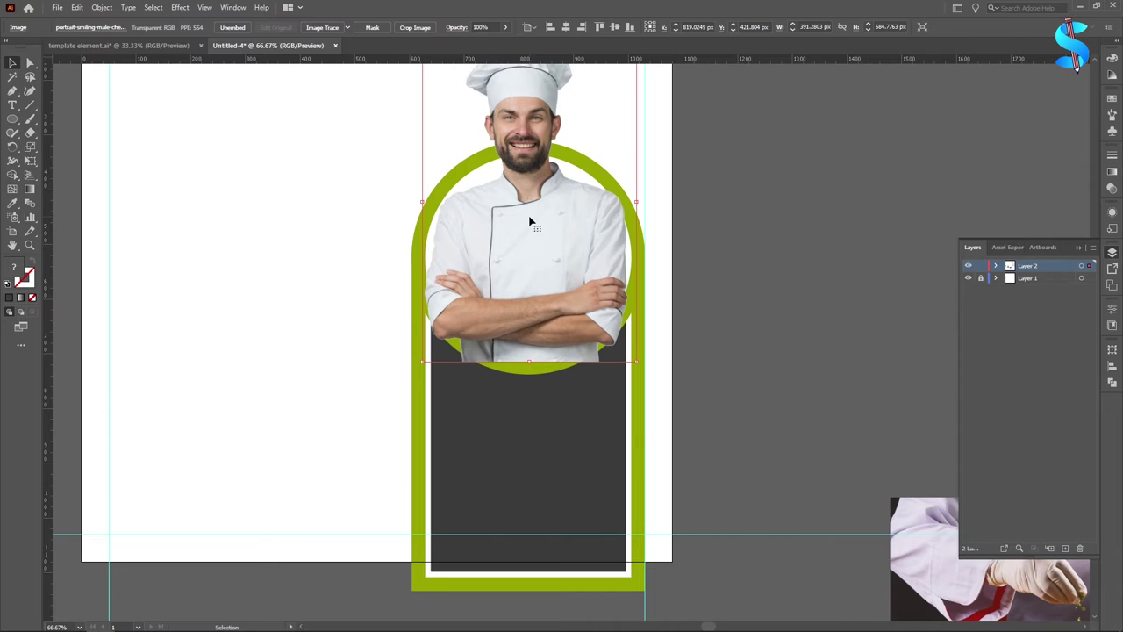
{"action": "left_click", "coordinate": [748, 230]}
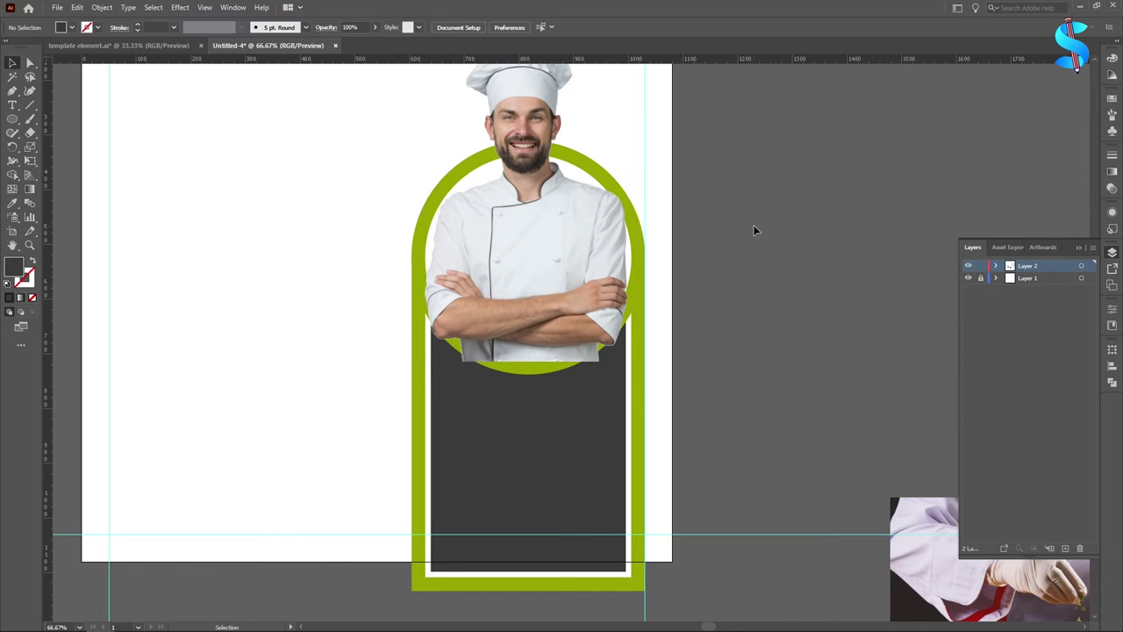
Duplicate the white inset circle in place and bring the copy to the front, above the chef photo.
{"action": "scroll", "coordinate": [516, 237], "scroll_direction": "down", "scroll_amount": 2}
{"action": "scroll", "coordinate": [515, 237], "scroll_direction": "down", "scroll_amount": 3}
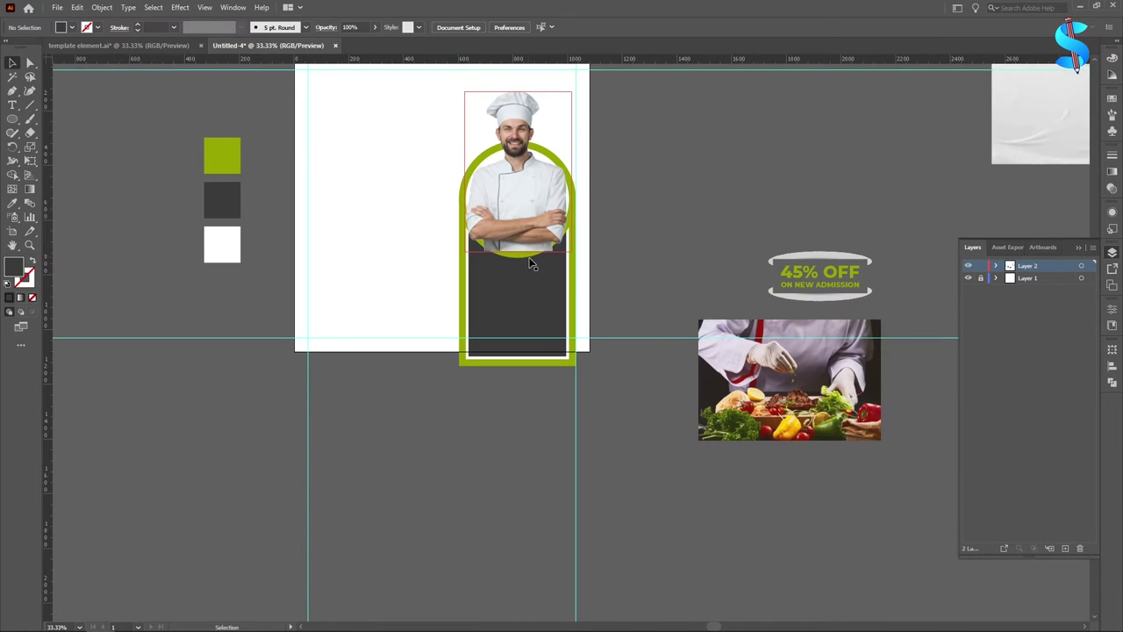
{"action": "scroll", "coordinate": [630, 272], "scroll_direction": "up", "scroll_amount": 3}
{"action": "scroll", "coordinate": [656, 262], "scroll_direction": "down", "scroll_amount": 5}
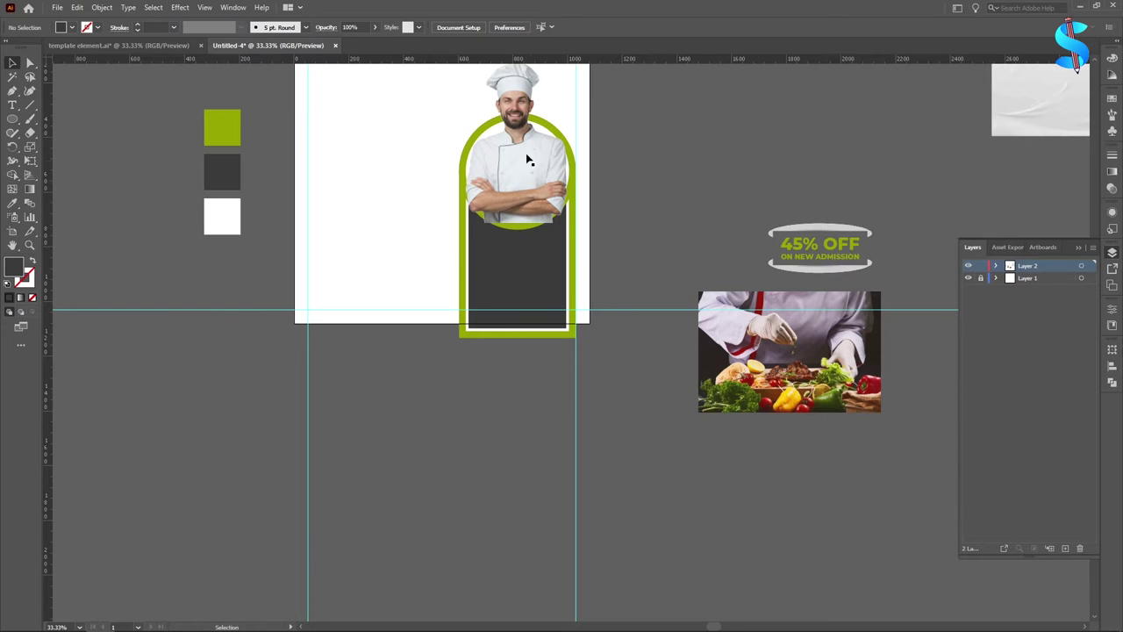
{"action": "scroll", "coordinate": [527, 158], "scroll_direction": "up", "scroll_amount": 2}
{"action": "left_click", "coordinate": [470, 213]}
{"action": "scroll", "coordinate": [544, 246], "scroll_direction": "up", "scroll_amount": 2}
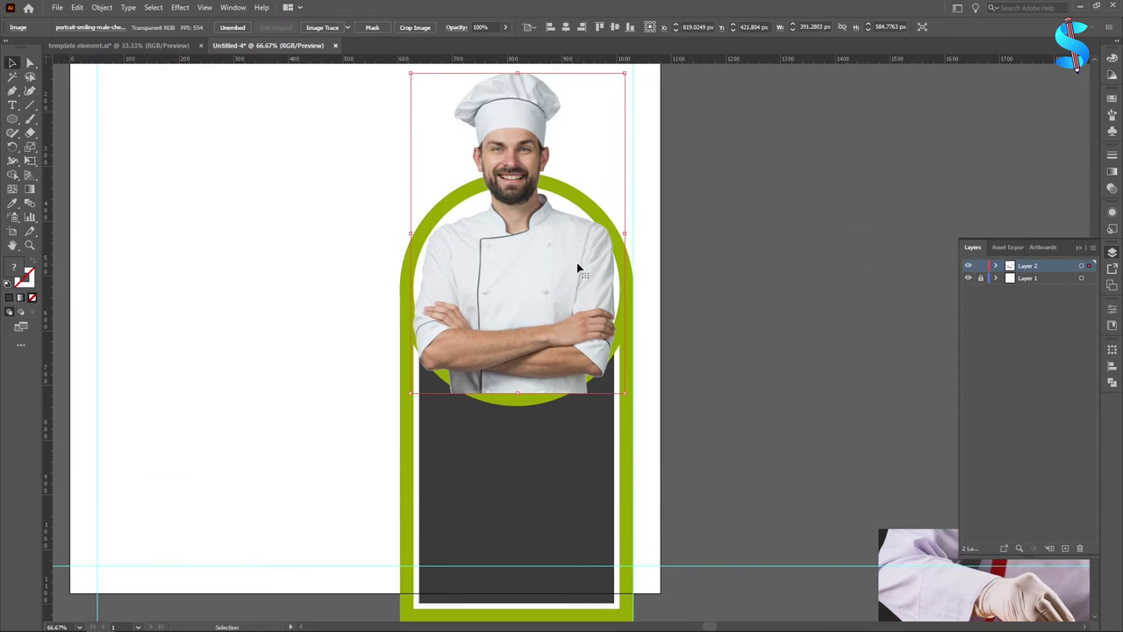
{"action": "left_click", "coordinate": [997, 267]}
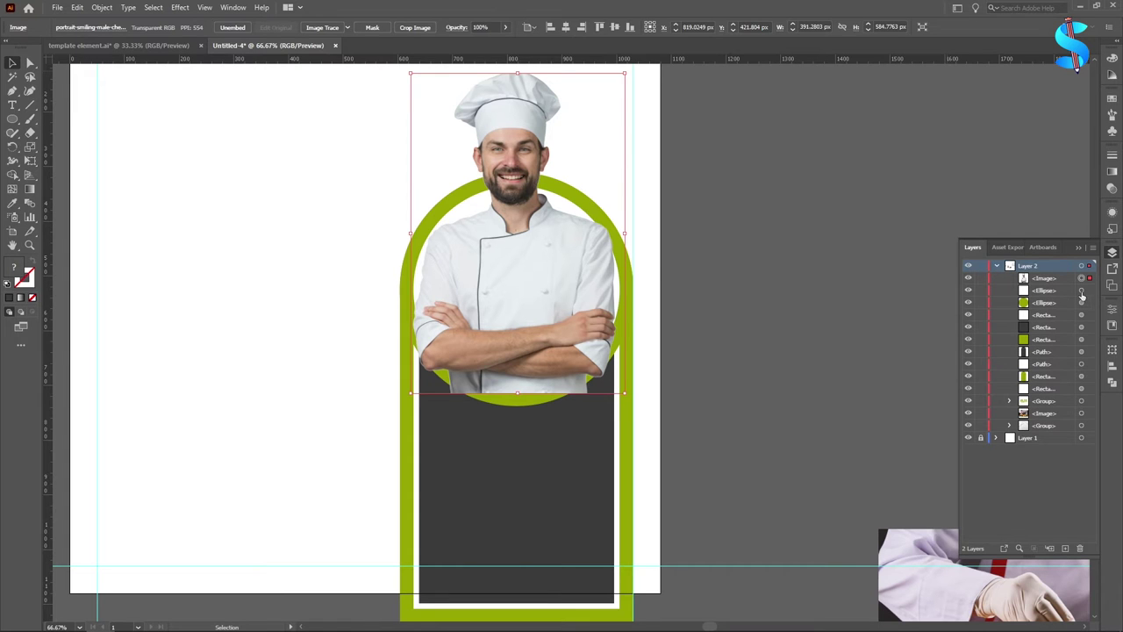
{"action": "left_click", "coordinate": [1081, 291]}
{"action": "key", "text": "ctrl+c"}
{"action": "key", "text": "ctrl+f"}
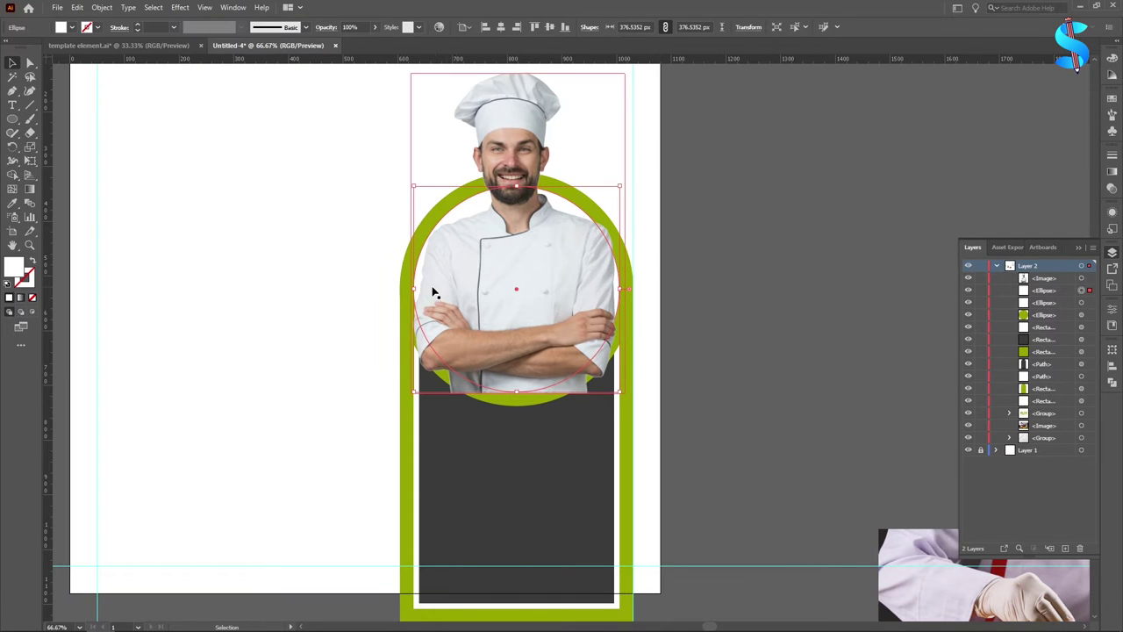
{"action": "right_click", "coordinate": [442, 228]}
{"action": "mouse_move", "coordinate": [479, 434]}
{"action": "left_click", "coordinate": [619, 433]}
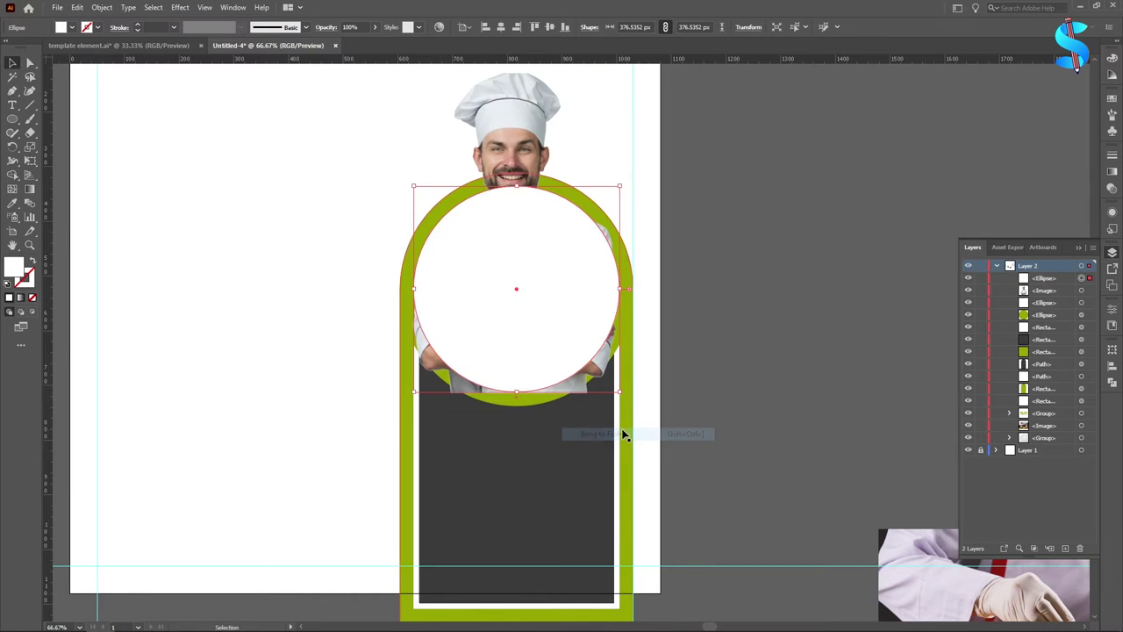
{"action": "left_click", "coordinate": [760, 275]}
Draw a closed Pen shape around the chef's head and hat, overlapping the upper part of the white circle.
{"action": "scroll", "coordinate": [760, 275], "scroll_direction": "up", "scroll_amount": 1}
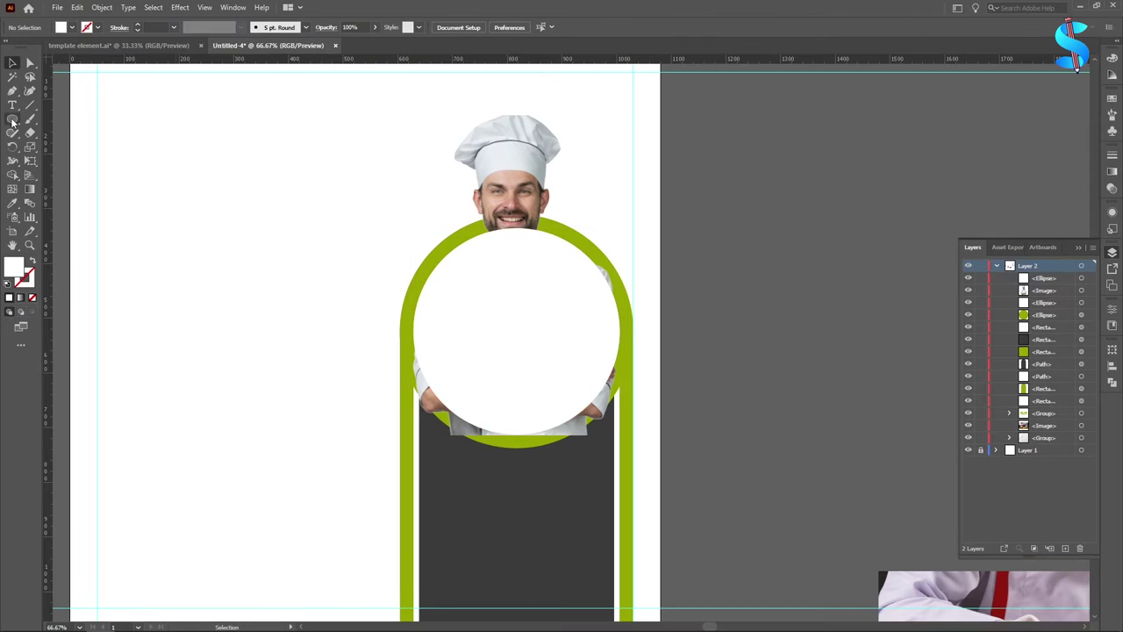
{"action": "left_click", "coordinate": [13, 91]}
{"action": "left_click", "coordinate": [469, 254]}
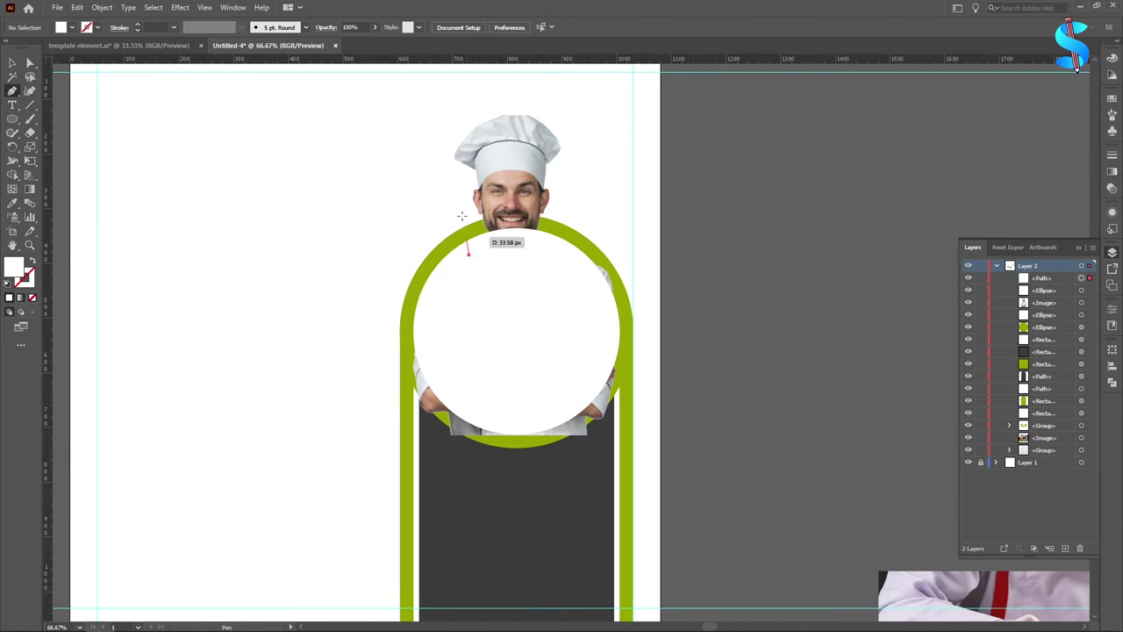
{"action": "left_click_drag", "start_coordinate": [438, 164], "coordinate": [436, 123]}
{"action": "left_click", "coordinate": [438, 122]}
{"action": "left_click", "coordinate": [548, 101]}
{"action": "left_click", "coordinate": [582, 154]}
{"action": "left_click", "coordinate": [603, 270]}
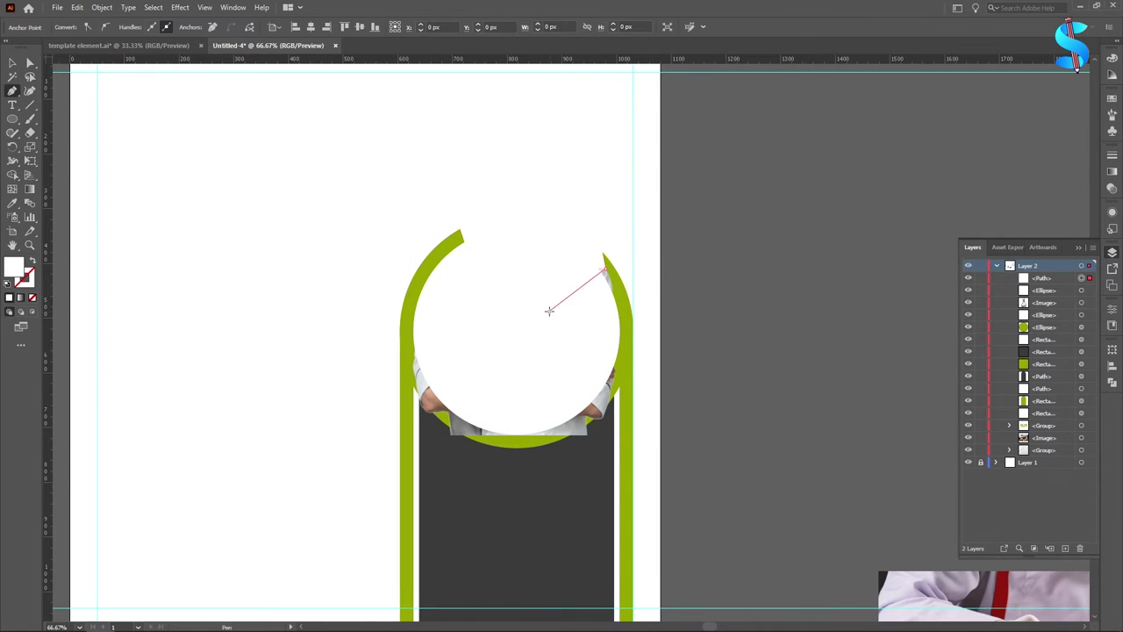
{"action": "left_click", "coordinate": [549, 310]}
{"action": "left_click", "coordinate": [469, 253]}
{"action": "key", "text": "v"}
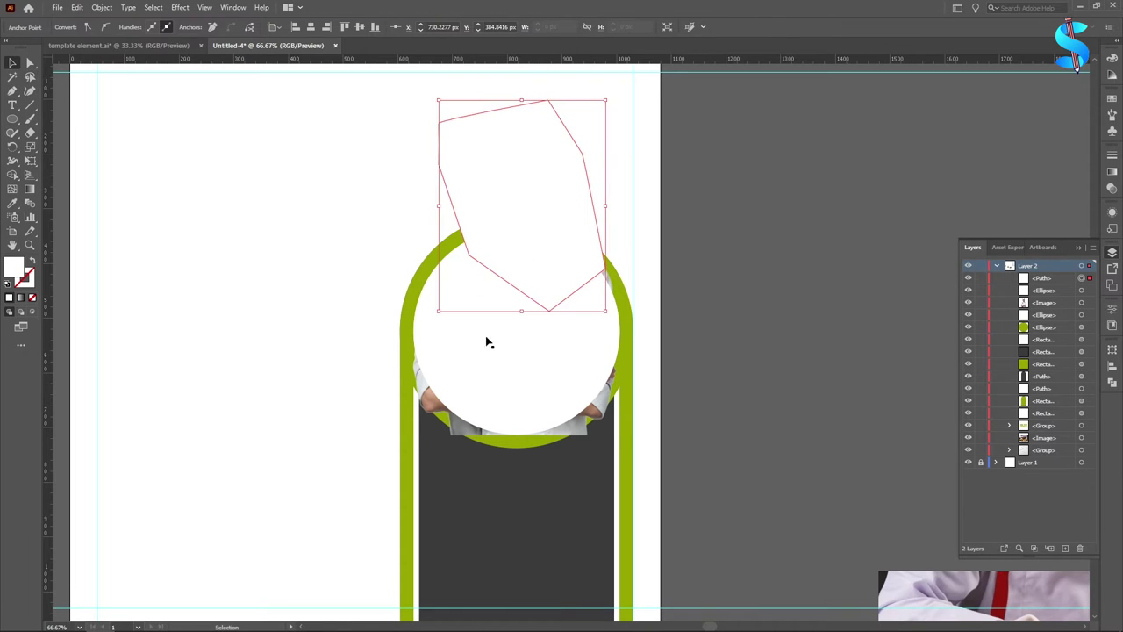
Unite the Pen shape with the front white circle into a single shape using Pathfinder.
{"action": "left_click", "coordinate": [487, 342], "text": "shift"}
{"action": "left_click", "coordinate": [1112, 382]}
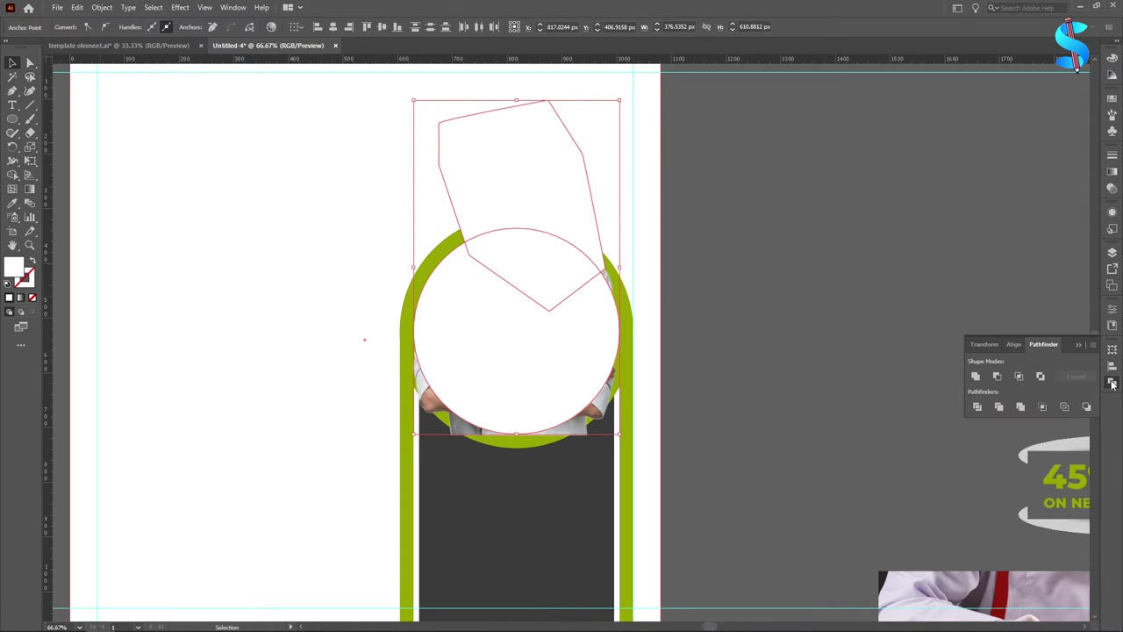
{"action": "left_click", "coordinate": [975, 377]}
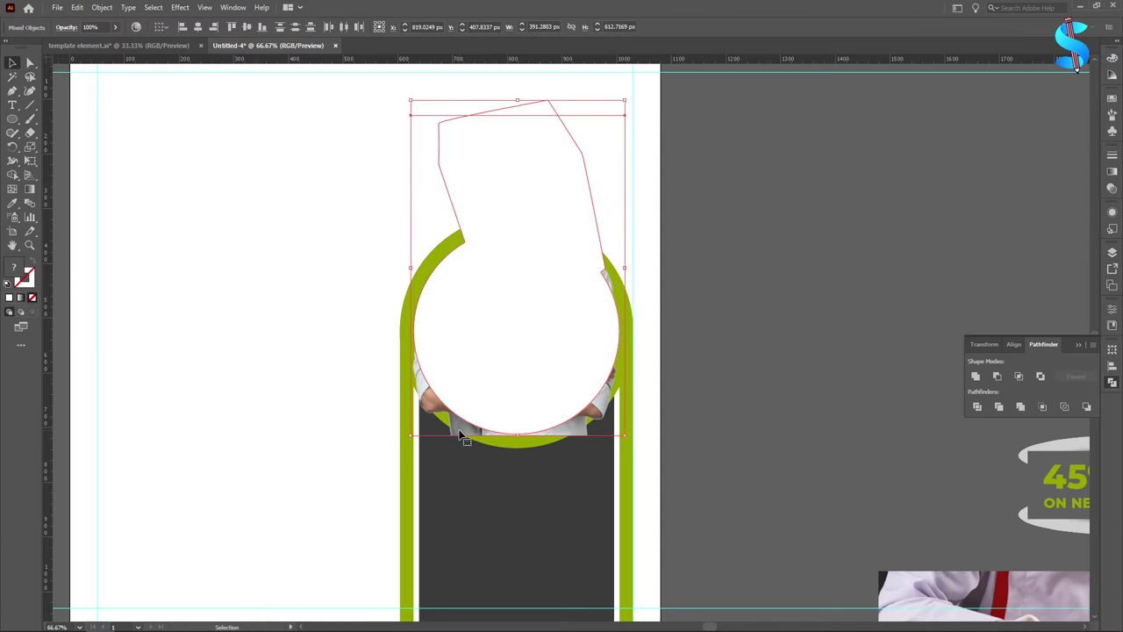
Mask the chef photo with the united white shape using a clipping mask.
{"action": "left_click", "coordinate": [805, 433]}
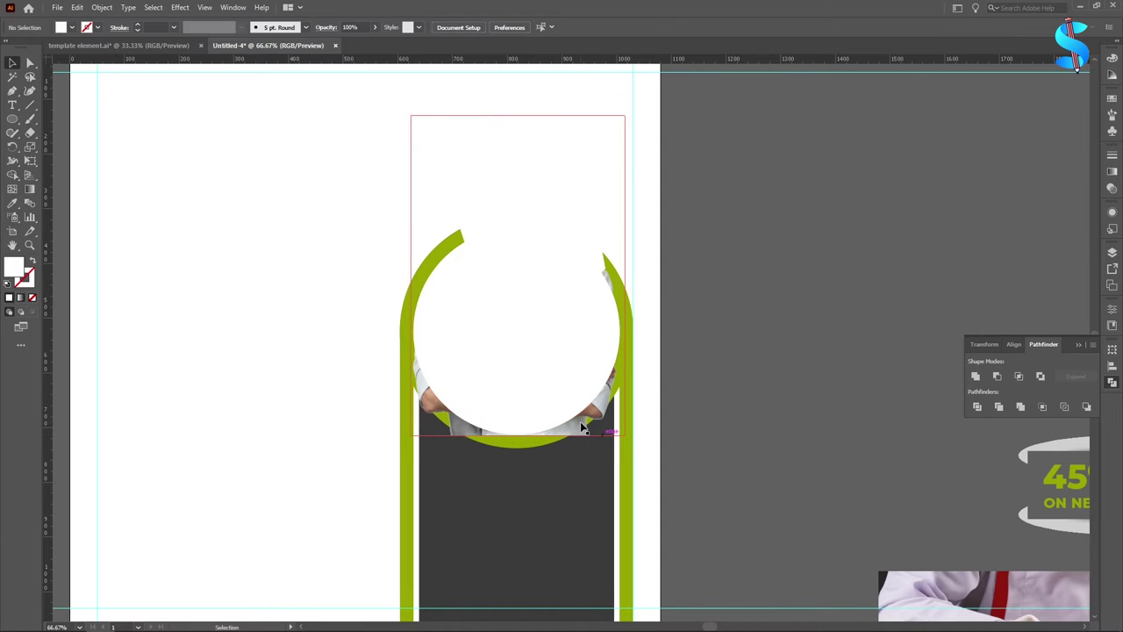
{"action": "left_click", "coordinate": [566, 346]}
{"action": "right_click", "coordinate": [566, 346]}
{"action": "left_click", "coordinate": [598, 444]}
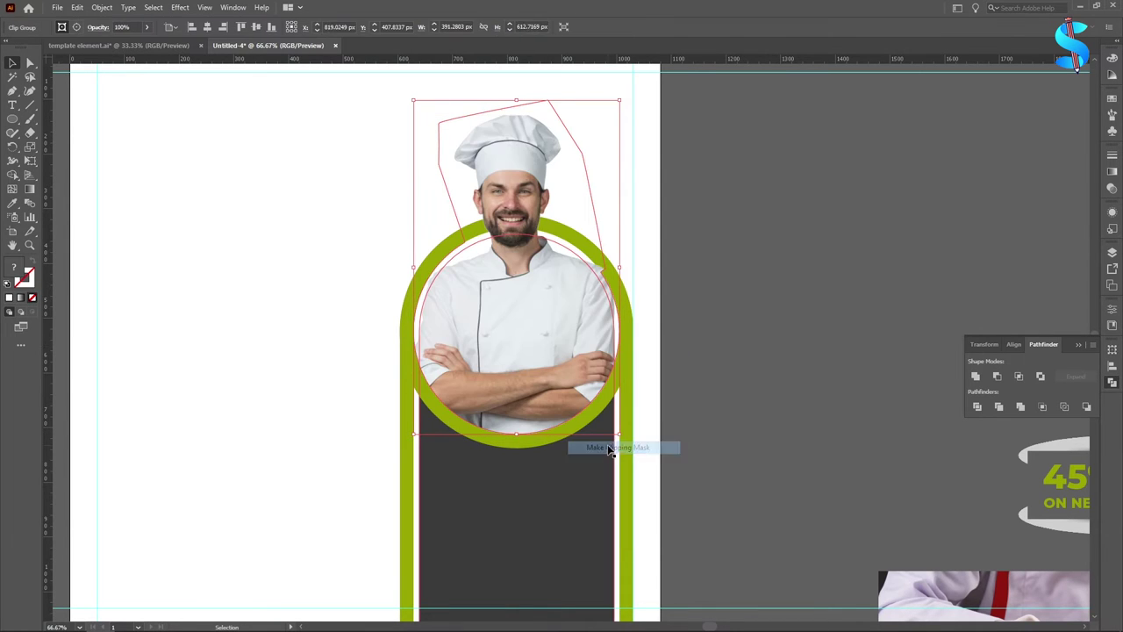
{"action": "left_click", "coordinate": [834, 354]}
Trim away the parts of the nested arches that extend below the artboard with the Shape Builder tool.
{"action": "scroll", "coordinate": [592, 346], "scroll_direction": "down", "scroll_amount": 3}
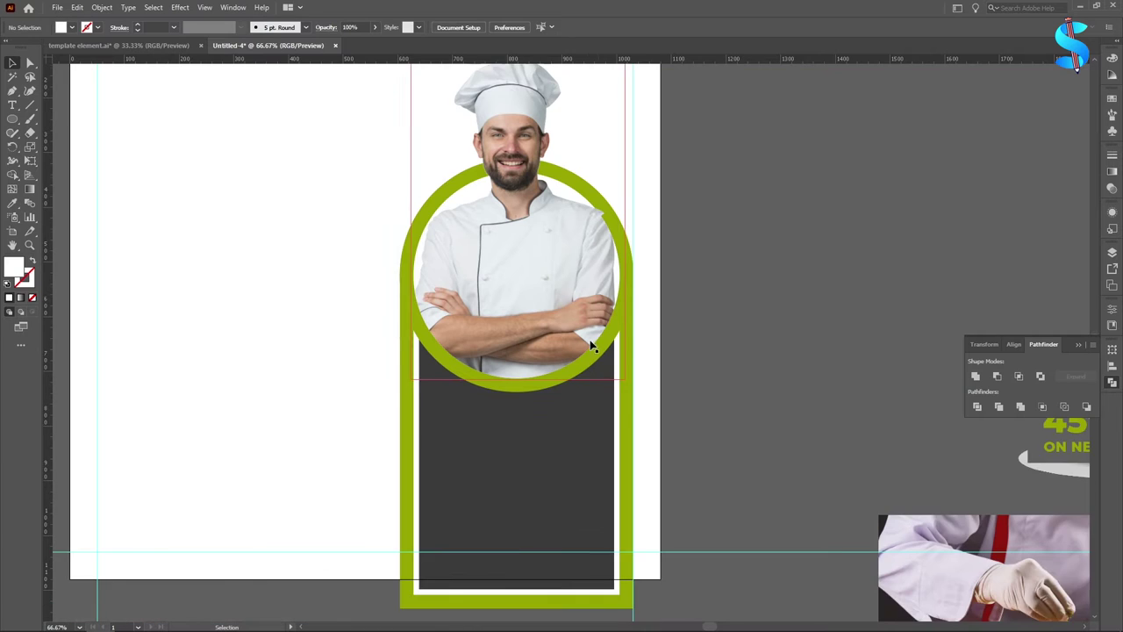
{"action": "key", "text": "ctrl+minus"}
{"action": "scroll", "coordinate": [655, 424], "scroll_direction": "down", "scroll_amount": 3}
{"action": "key", "text": "ctrl+alt+2"}
{"action": "left_click", "coordinate": [12, 176]}
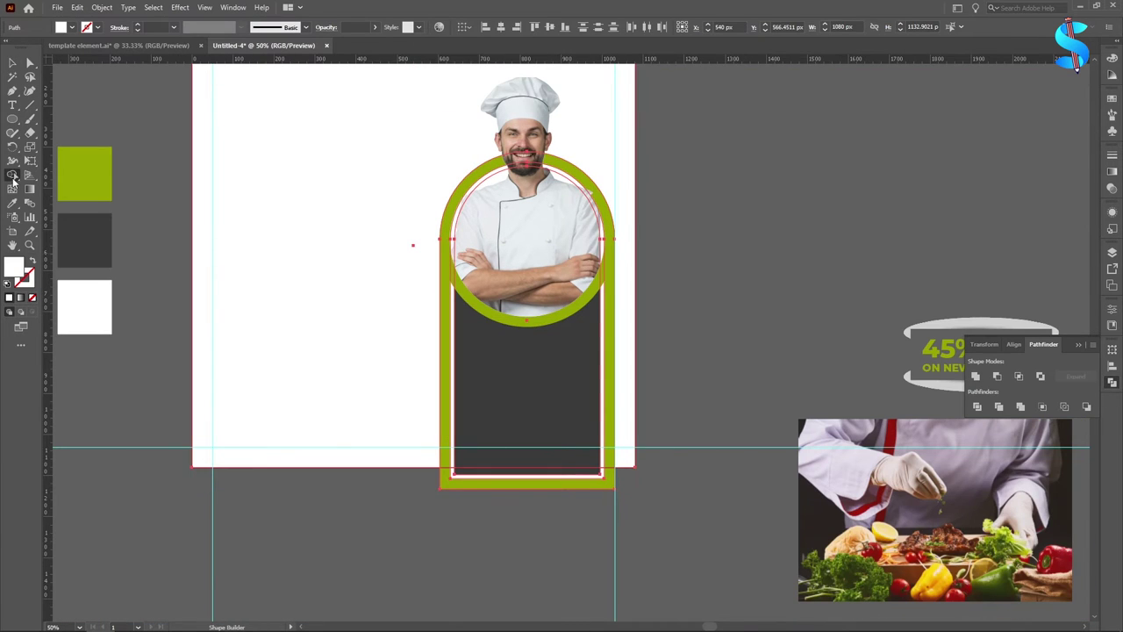
{"action": "left_click_drag", "start_coordinate": [510, 507], "coordinate": [509, 469], "text": "alt"}
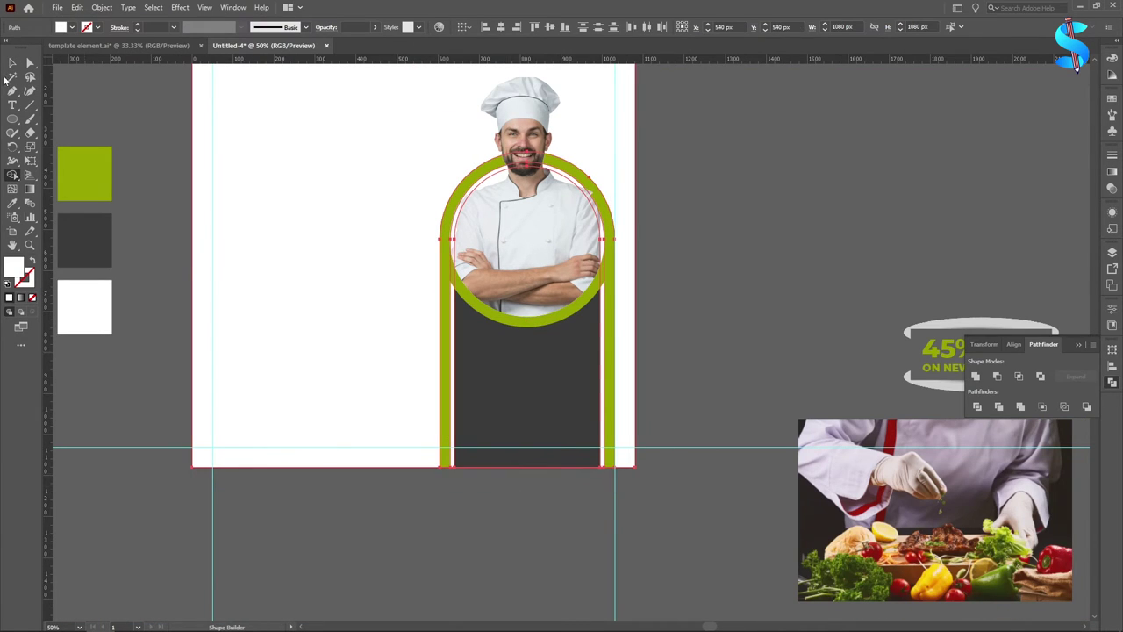
{"action": "left_click", "coordinate": [12, 63]}
{"action": "left_click", "coordinate": [733, 239]}
{"action": "scroll", "coordinate": [495, 243], "scroll_direction": "down", "scroll_amount": 1}
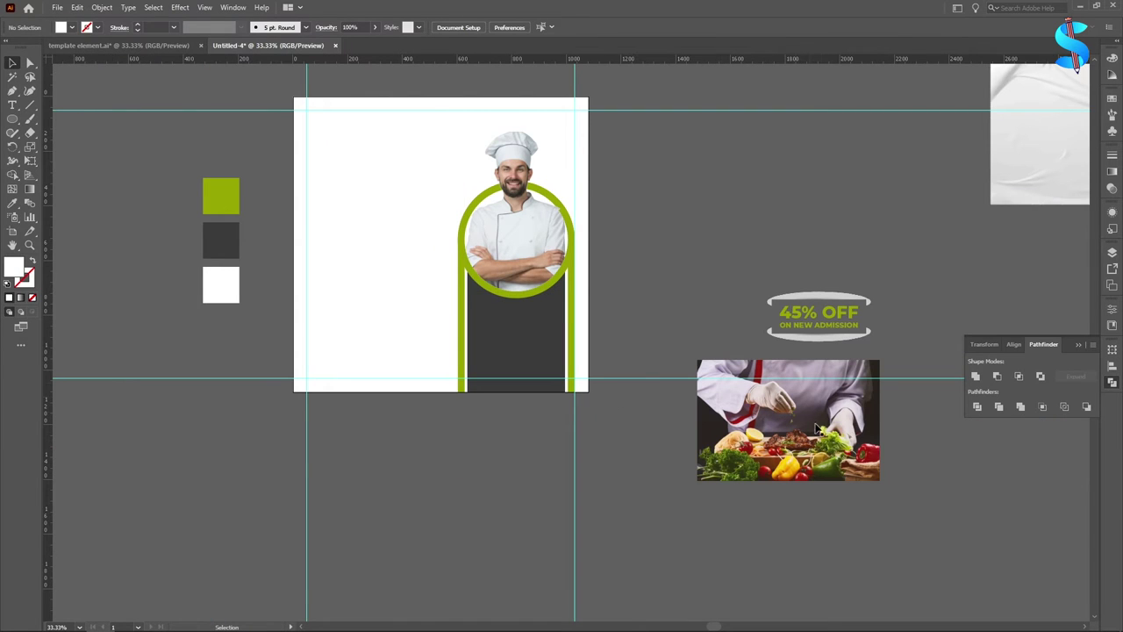
Place the food photo over the lower part of the nested arch and mask it with the dark inner arch using a clipping mask.
{"action": "left_click_drag", "start_coordinate": [816, 427], "coordinate": [559, 355]}
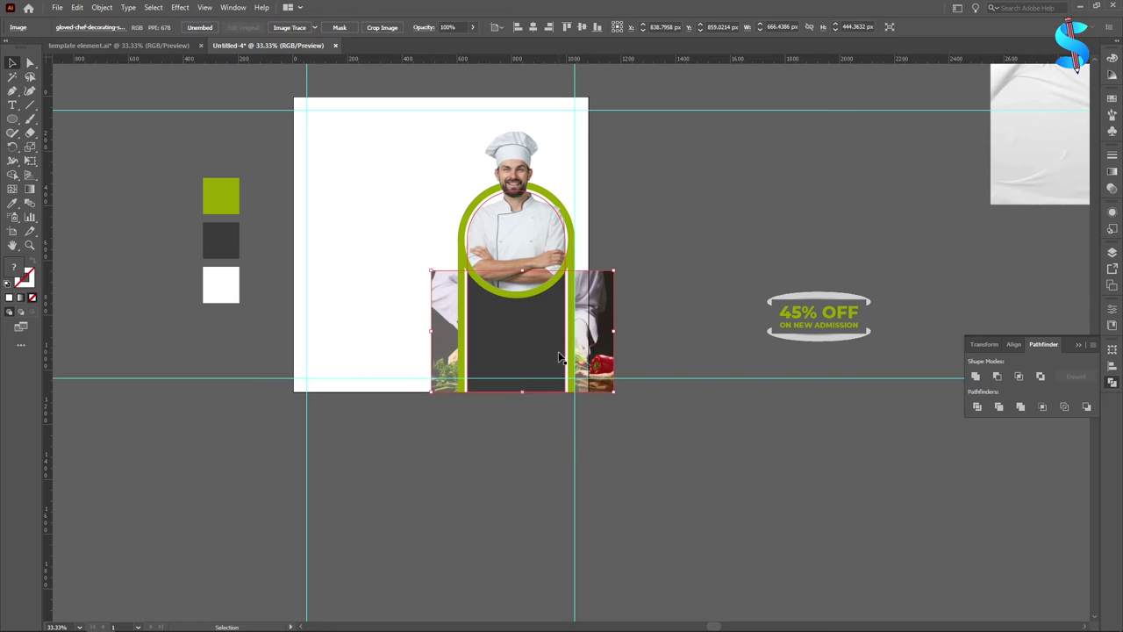
{"action": "key", "text": "ctrl+plus"}
{"action": "key", "text": "ctrl+plus"}
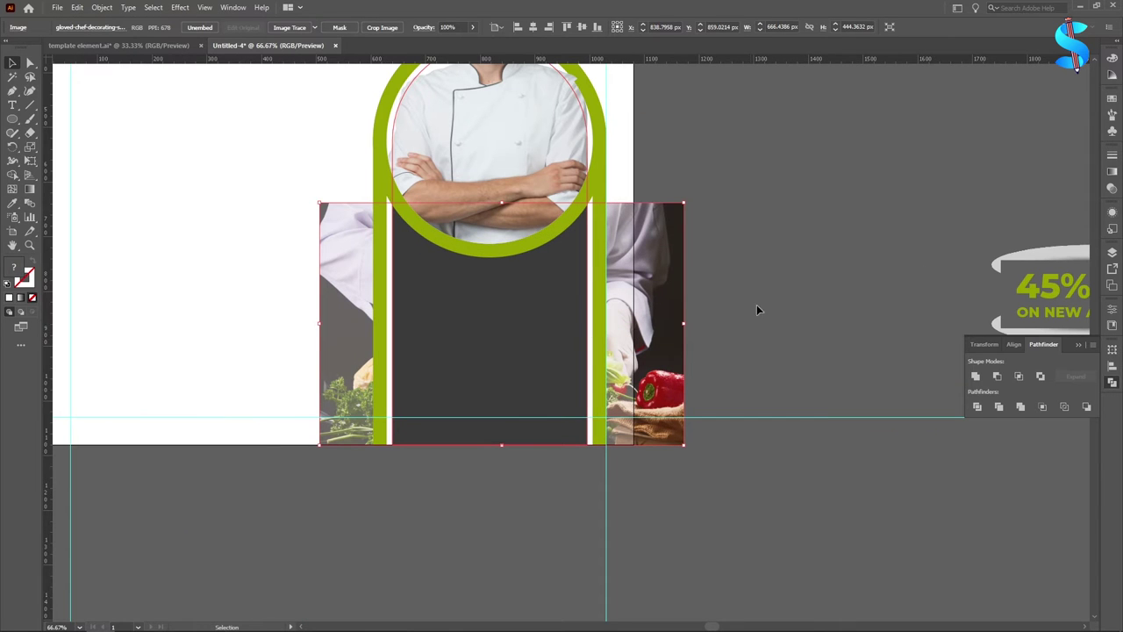
{"action": "left_click", "coordinate": [520, 351]}
{"action": "left_click", "coordinate": [654, 355], "text": "shift"}
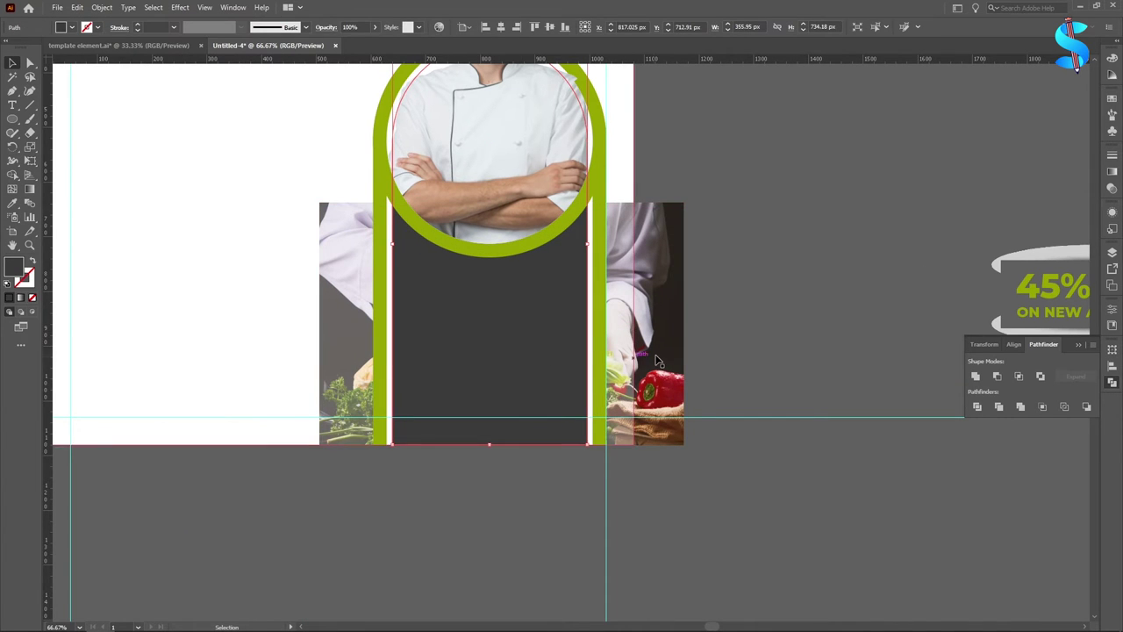
{"action": "right_click", "coordinate": [663, 358]}
{"action": "left_click", "coordinate": [705, 457]}
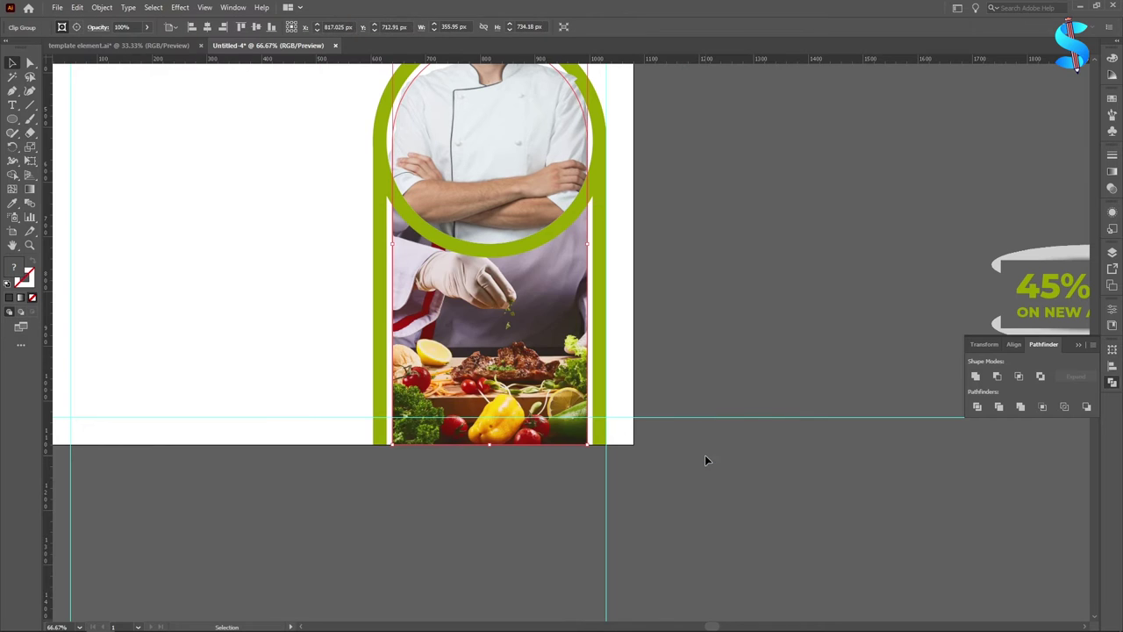
Align the food photo inside its clipping group to the artboard's bottom edge and scale it up slightly to fill the arch.
{"action": "key", "text": "F7"}
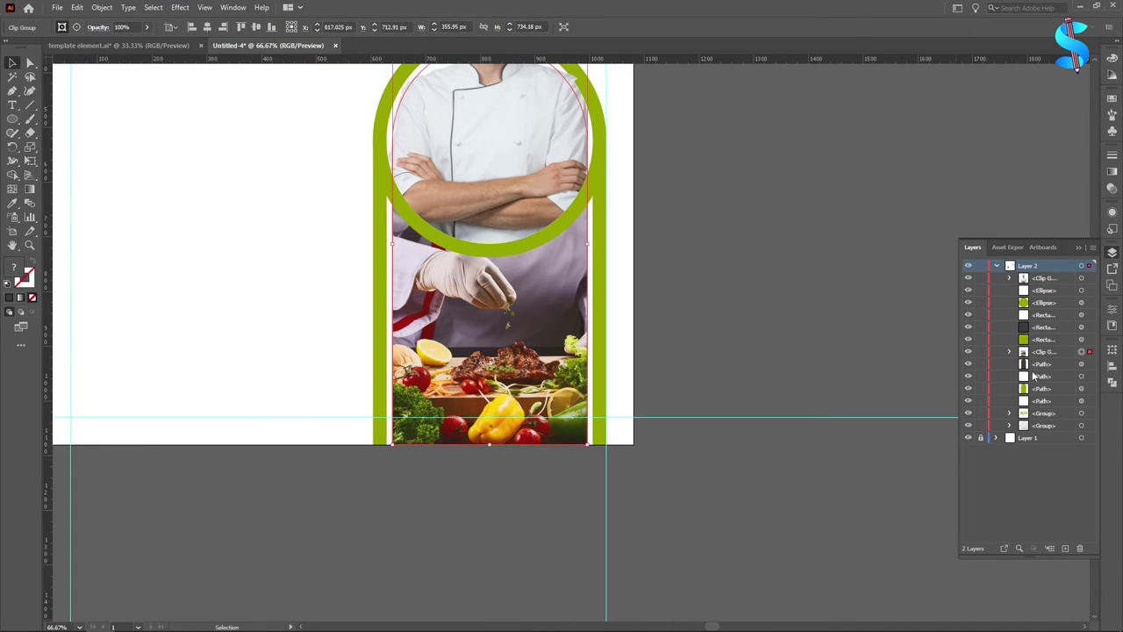
{"action": "left_click", "coordinate": [1009, 351]}
{"action": "left_click", "coordinate": [1082, 376]}
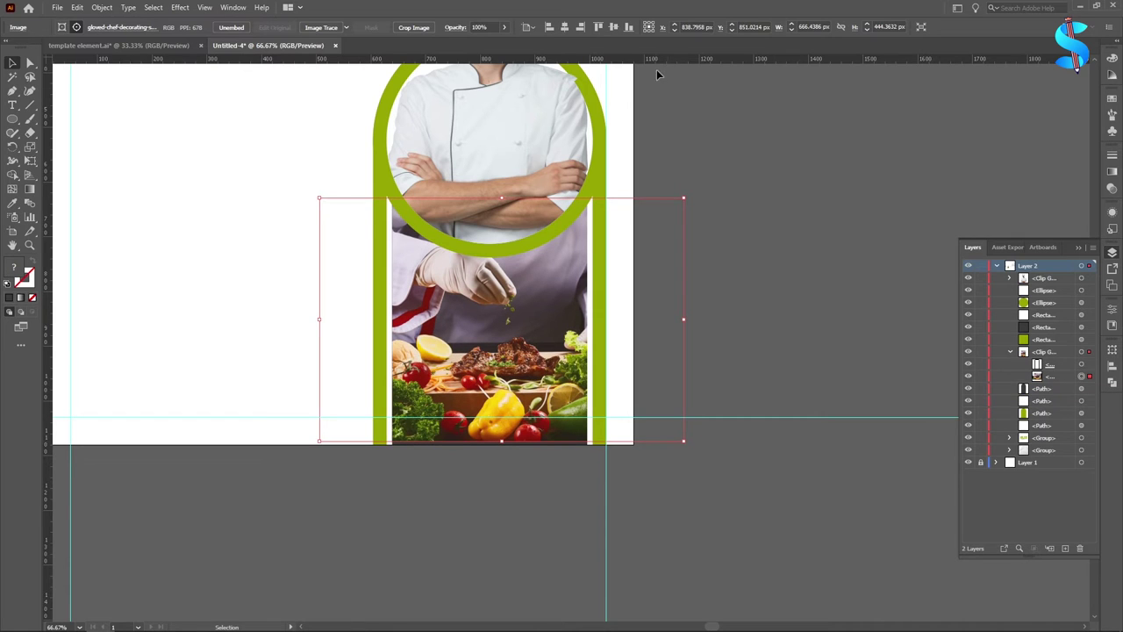
{"action": "left_click", "coordinate": [627, 28]}
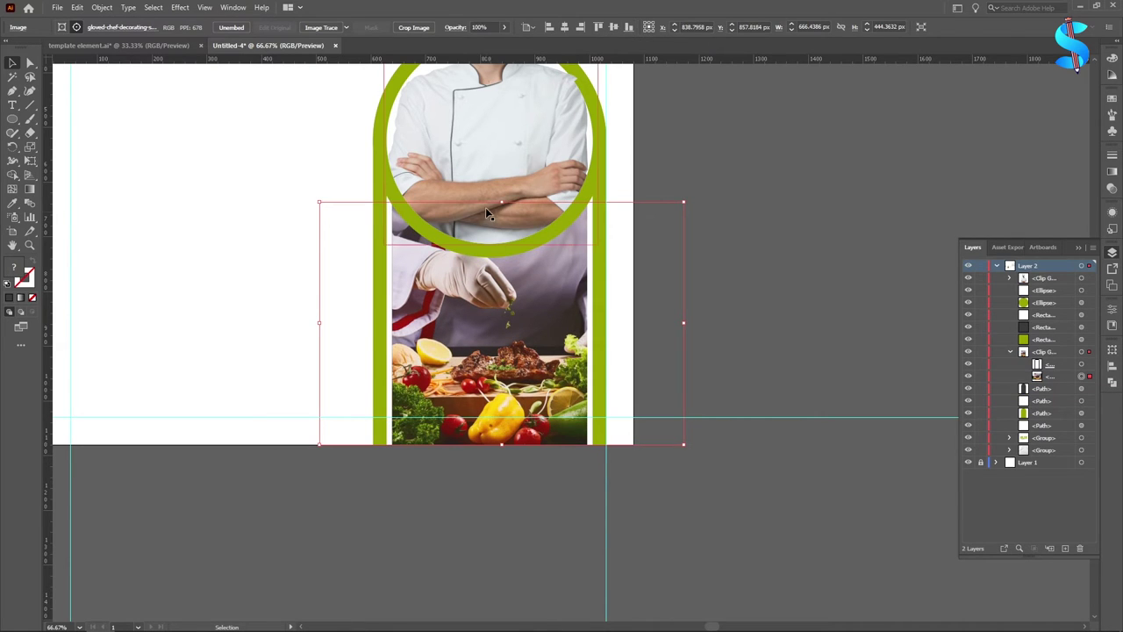
{"action": "left_click_drag", "start_coordinate": [502, 202], "coordinate": [502, 198]}
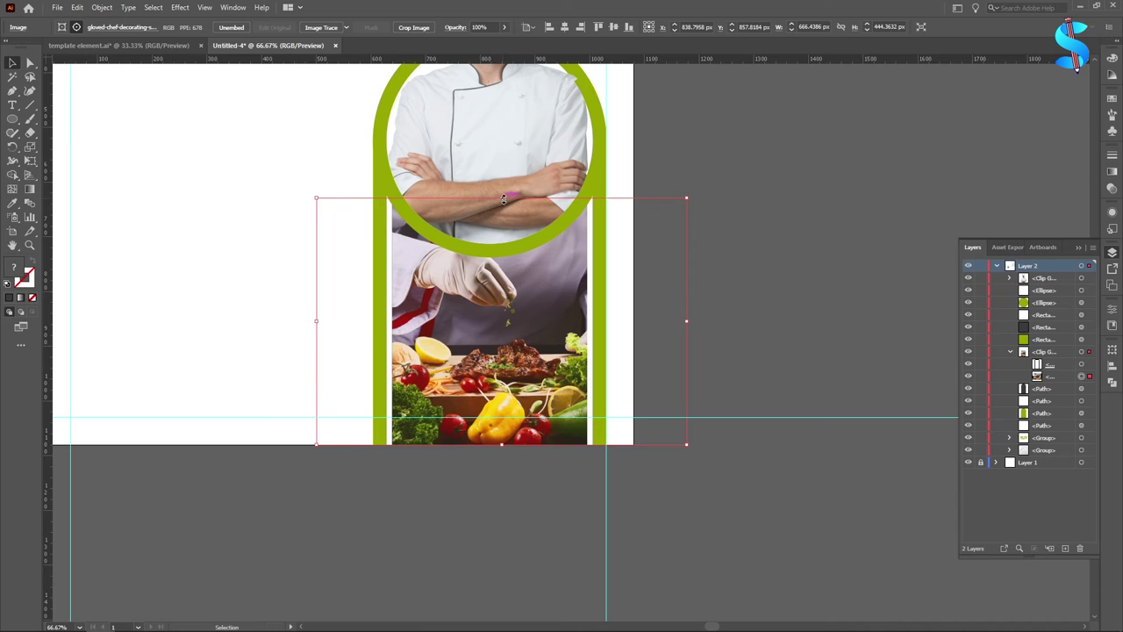
{"action": "left_click", "coordinate": [764, 283]}
Move the remaining dark arch path above the clipped food photo, fill it with the frame's green and set its blend mode to Multiply.
{"action": "left_click", "coordinate": [1010, 352]}
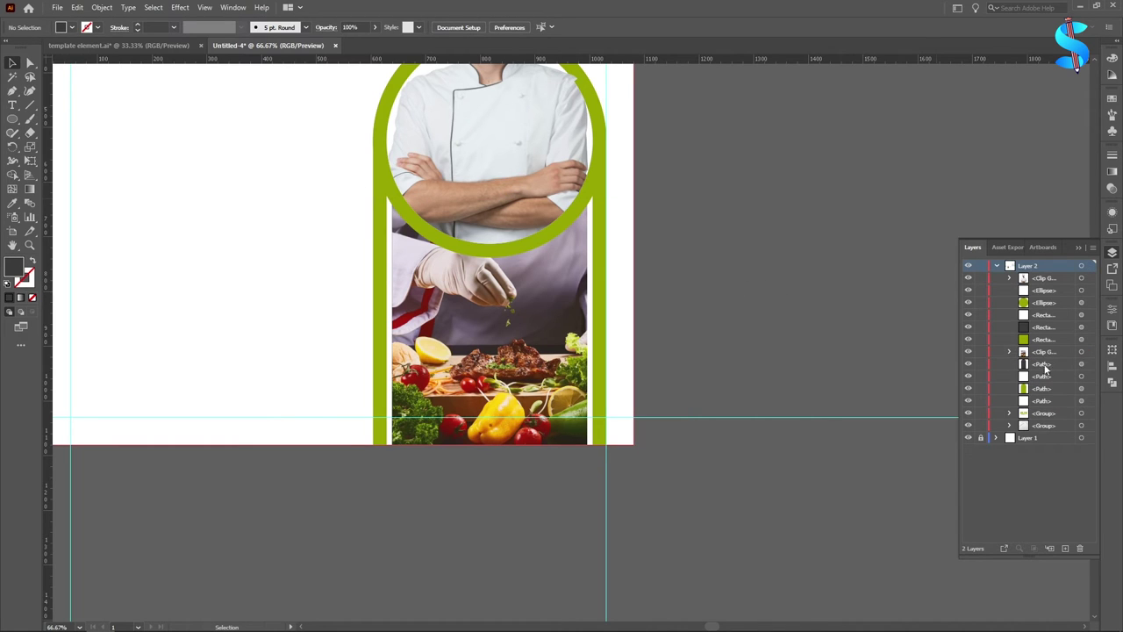
{"action": "left_click", "coordinate": [1082, 364]}
{"action": "left_click_drag", "start_coordinate": [1045, 364], "coordinate": [1044, 350]}
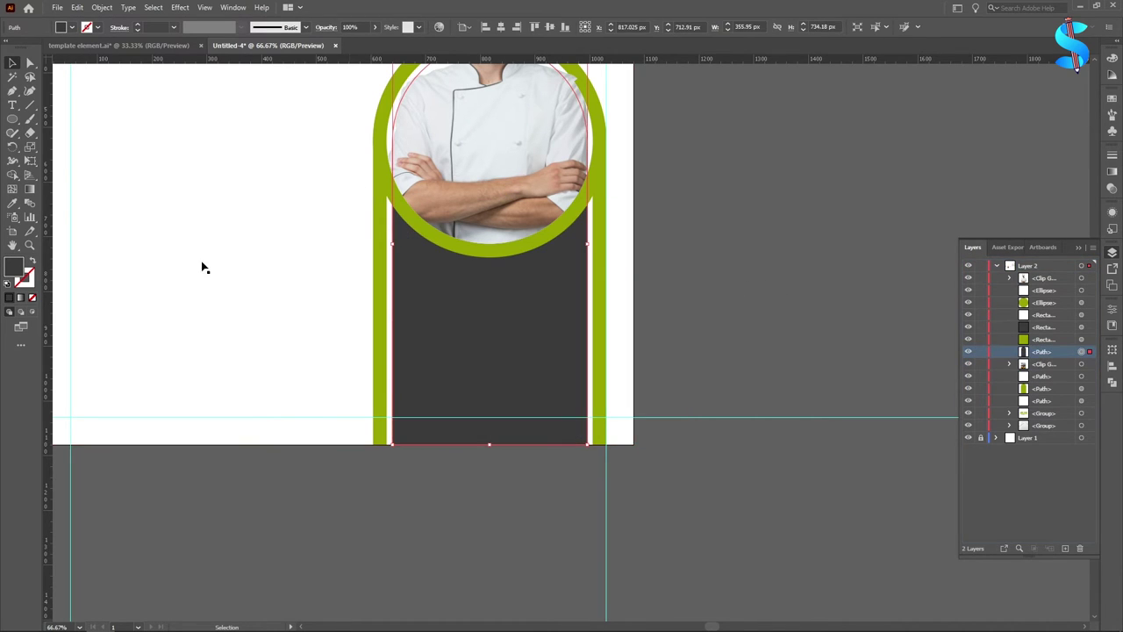
{"action": "left_click", "coordinate": [14, 203]}
{"action": "left_click", "coordinate": [375, 266]}
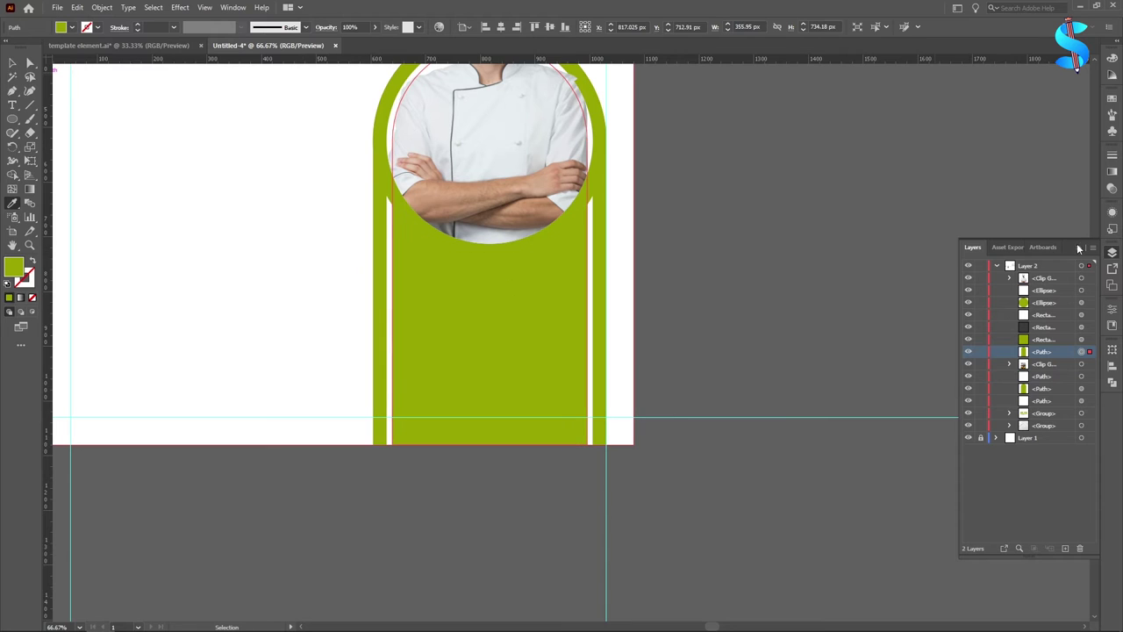
{"action": "left_click", "coordinate": [1112, 190]}
{"action": "left_click", "coordinate": [992, 167]}
{"action": "left_click", "coordinate": [991, 211]}
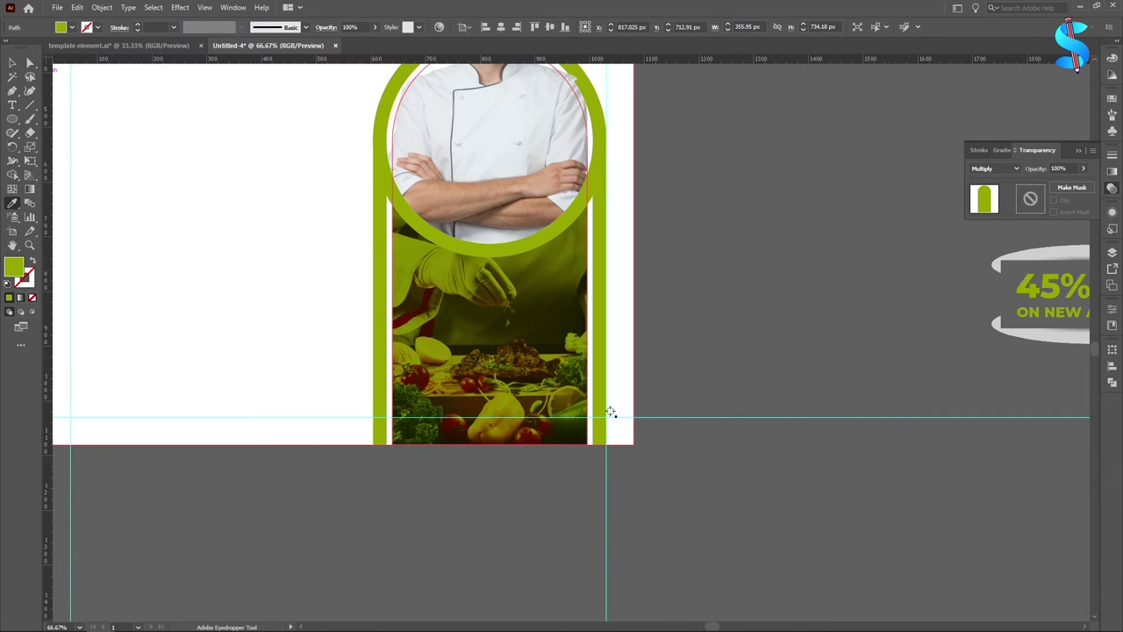
Center the wrinkled paper texture horizontally and vertically on the artboard.
{"action": "left_click", "coordinate": [12, 63]}
{"action": "scroll", "coordinate": [469, 205], "scroll_direction": "up", "scroll_amount": 2}
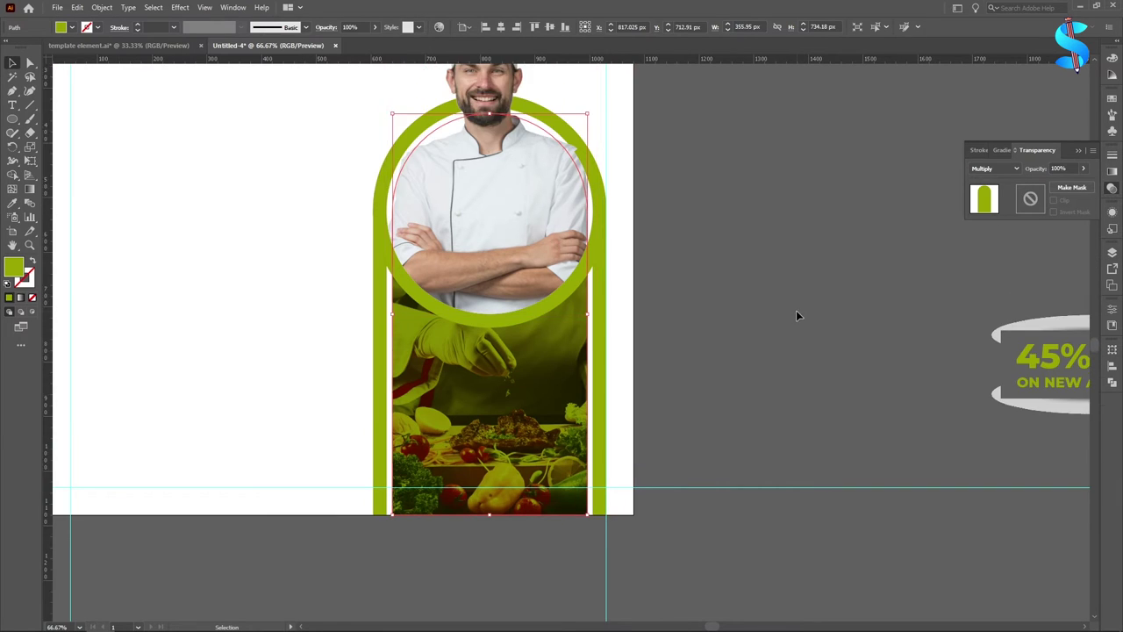
{"action": "left_click", "coordinate": [796, 313]}
{"action": "scroll", "coordinate": [793, 382], "scroll_direction": "down", "scroll_amount": 1}
{"action": "scroll", "coordinate": [685, 365], "scroll_direction": "up", "scroll_amount": 2}
{"action": "scroll", "coordinate": [693, 360], "scroll_direction": "down", "scroll_amount": 3}
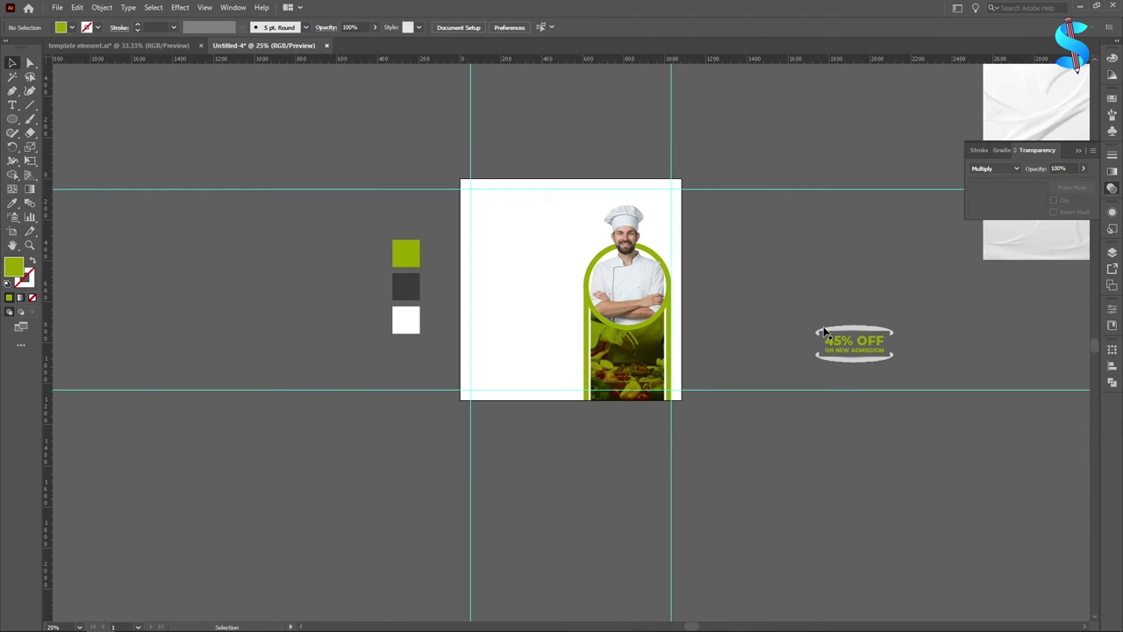
{"action": "left_click", "coordinate": [914, 267]}
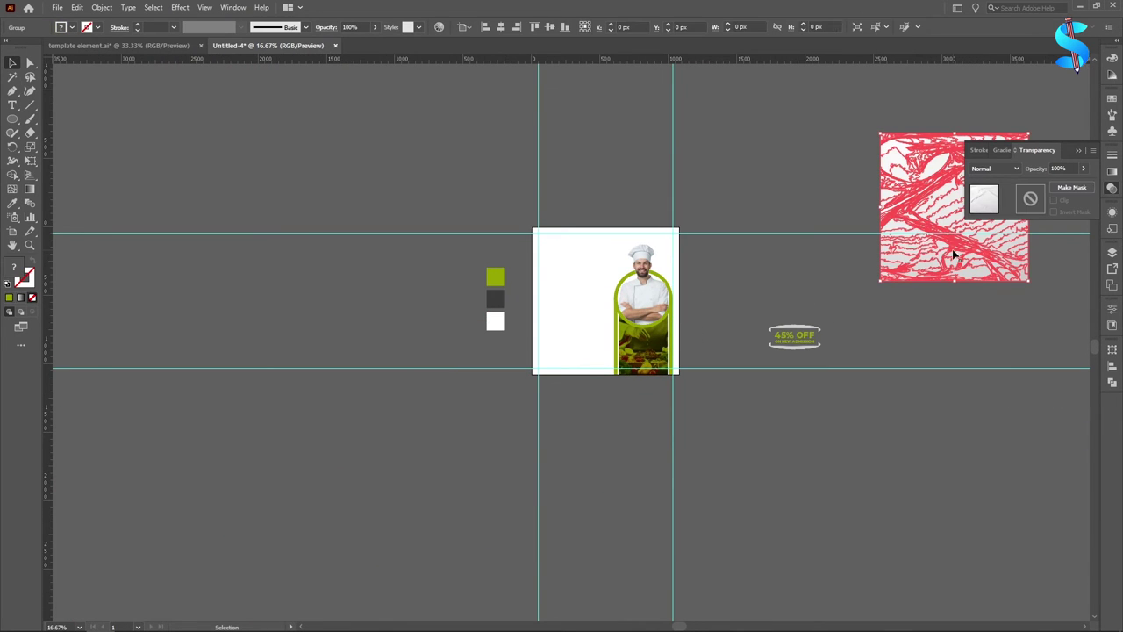
{"action": "left_click", "coordinate": [501, 27]}
{"action": "left_click", "coordinate": [549, 26]}
{"action": "left_click", "coordinate": [734, 218]}
{"action": "scroll", "coordinate": [603, 300], "scroll_direction": "up", "scroll_amount": 3}
Try 40% and 50% opacity on the white rectangle over the background texture, and settle on 60%.
{"action": "left_click", "coordinate": [492, 255]}
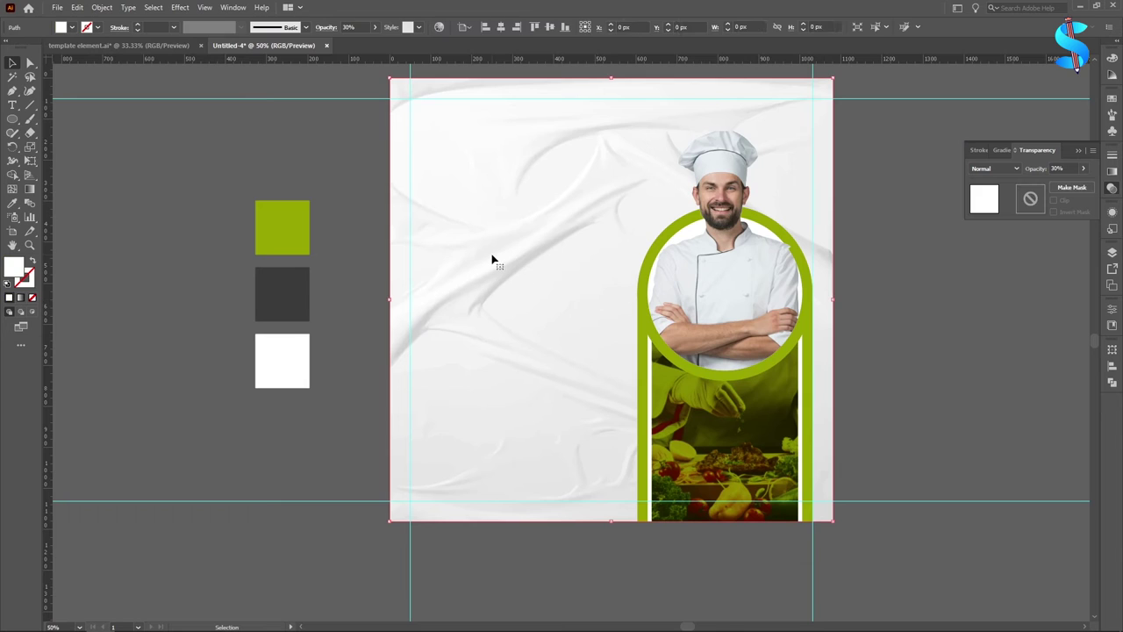
{"action": "left_click", "coordinate": [360, 26]}
{"action": "type", "text": "4"}
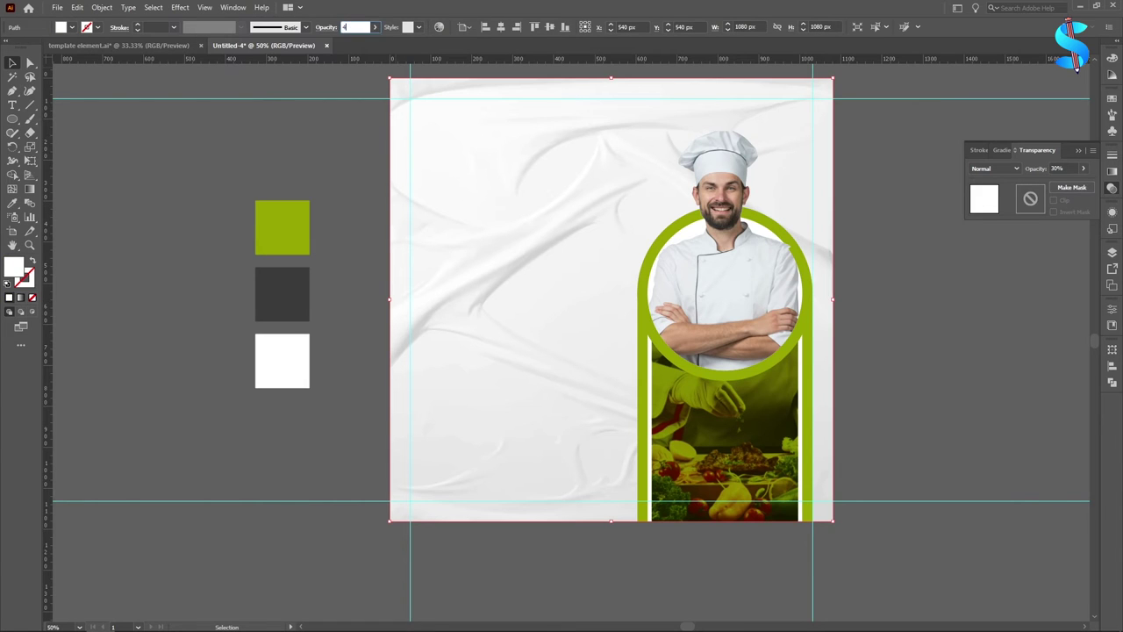
{"action": "type", "text": "0"}
{"action": "key", "text": "Return"}
{"action": "left_click", "coordinate": [360, 27]}
{"action": "type", "text": "50"}
{"action": "key", "text": "Return"}
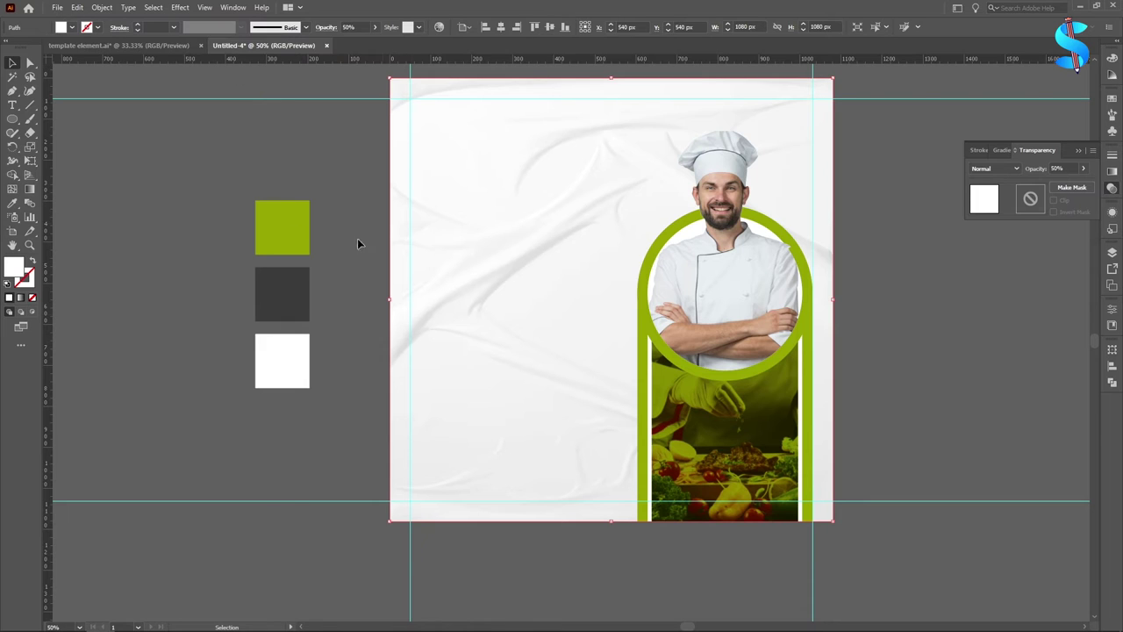
{"action": "left_click", "coordinate": [361, 27]}
{"action": "key", "text": "Return"}
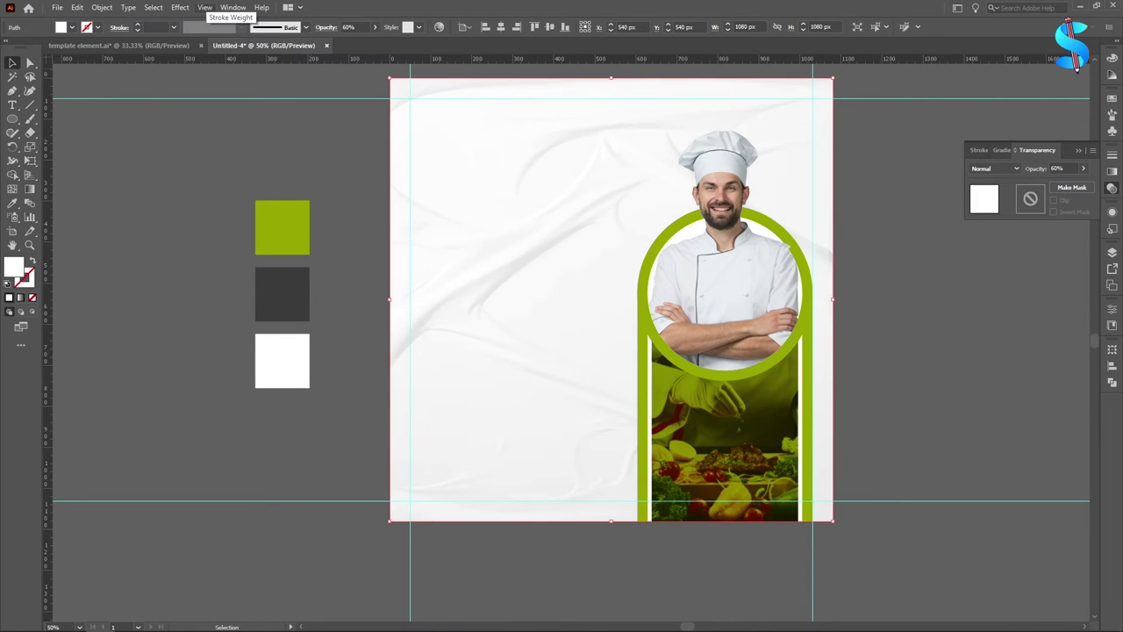
Select the white rectangle and the background texture together and lock them.
{"action": "scroll", "coordinate": [342, 169], "scroll_direction": "up", "scroll_amount": 1}
{"action": "left_click", "coordinate": [358, 165]}
{"action": "scroll", "coordinate": [429, 183], "scroll_direction": "down", "scroll_amount": 1}
{"action": "left_click_drag", "start_coordinate": [420, 151], "coordinate": [448, 180]}
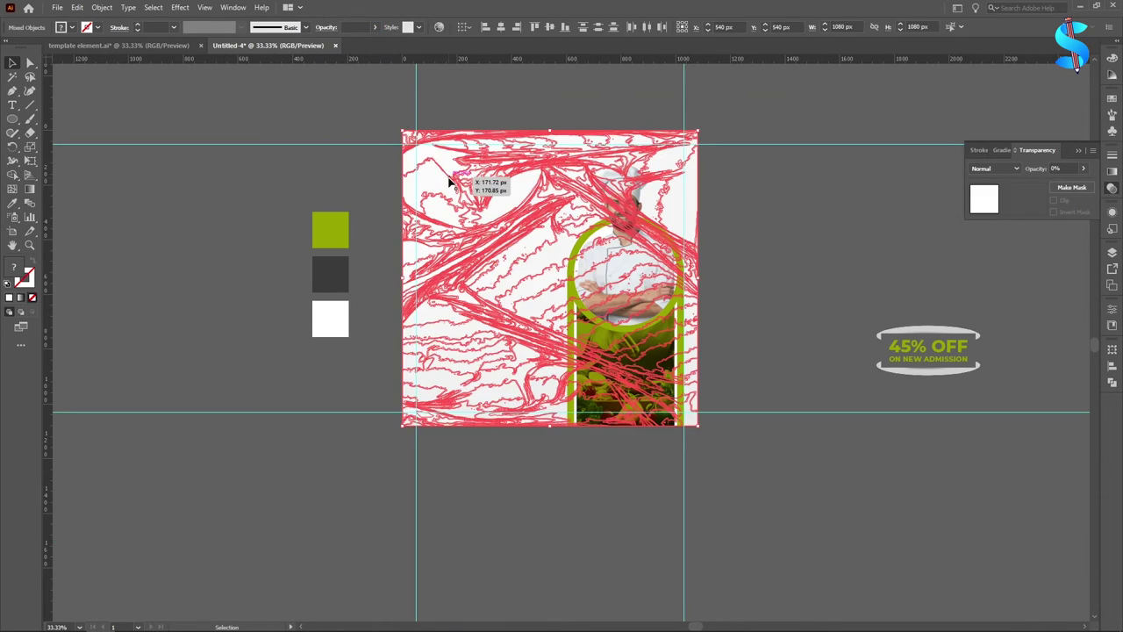
{"action": "key", "text": "ctrl+2"}
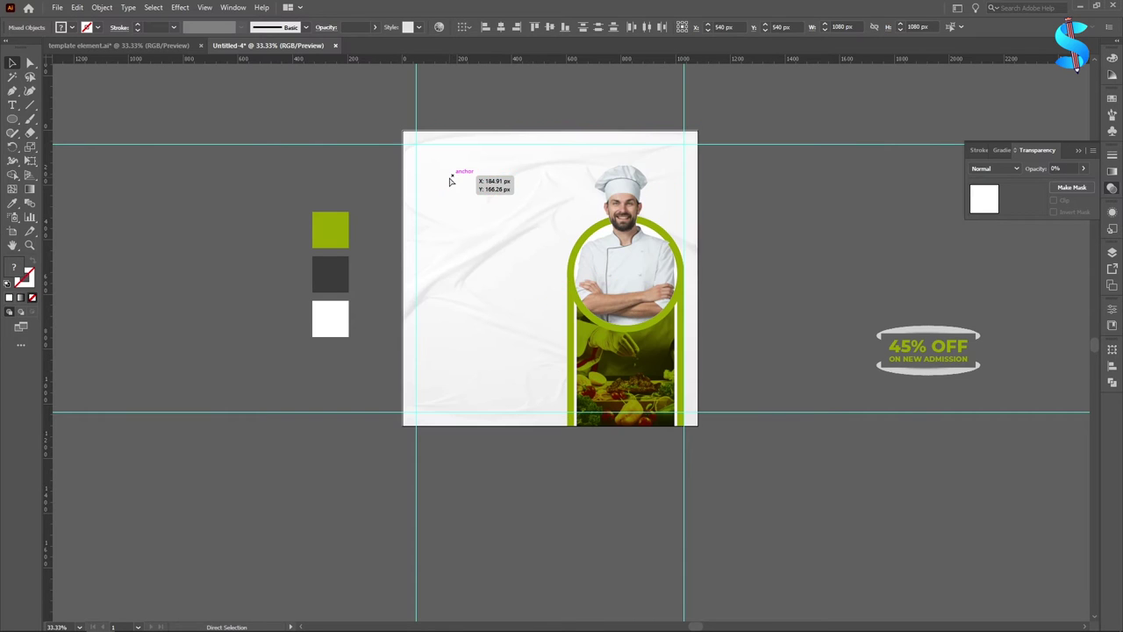
Add a point text line reading "TODAY'S SPECIAL" in the empty upper area beside the chef.
{"action": "scroll", "coordinate": [139, 228], "scroll_direction": "down", "scroll_amount": 1}
{"action": "left_click", "coordinate": [14, 105]}
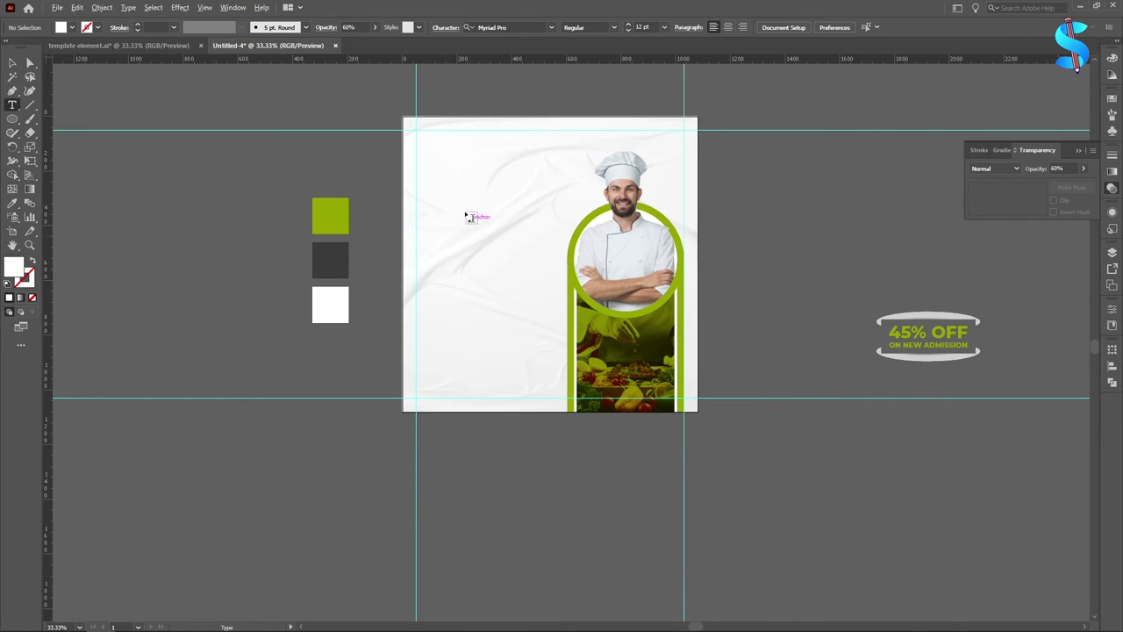
{"action": "scroll", "coordinate": [439, 194], "scroll_direction": "up", "scroll_amount": 2, "text": "alt"}
{"action": "left_click", "coordinate": [434, 188]}
{"action": "key", "text": "Escape"}
{"action": "left_click_drag", "start_coordinate": [471, 191], "coordinate": [119, 195]}
{"action": "left_click", "coordinate": [14, 107]}
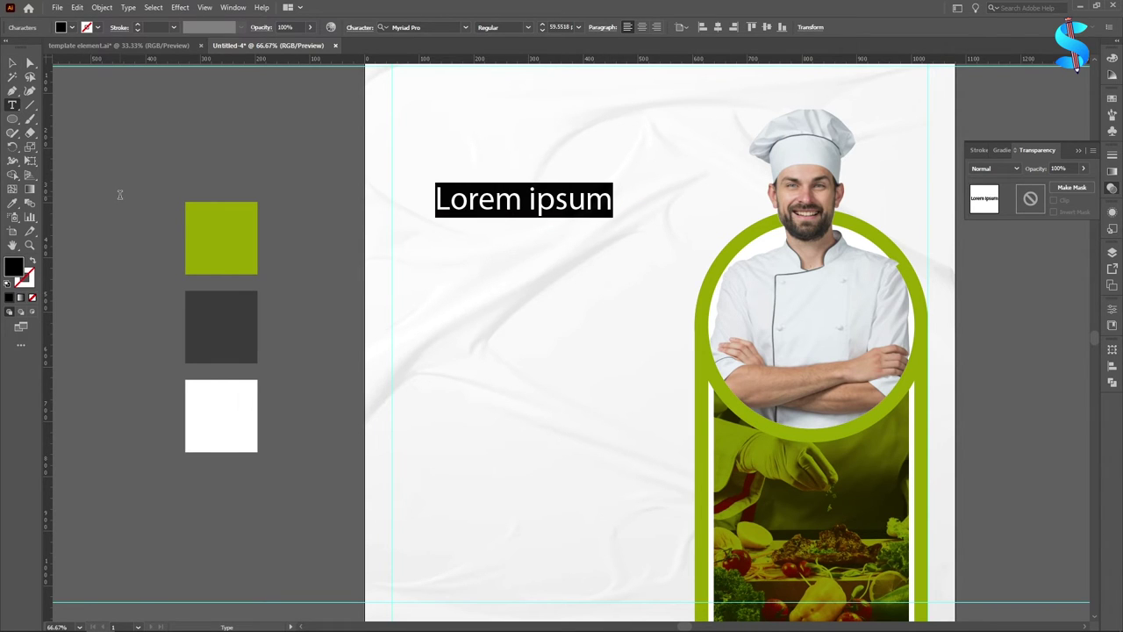
{"action": "type", "text": "t"}
{"action": "key", "text": "BackSpace"}
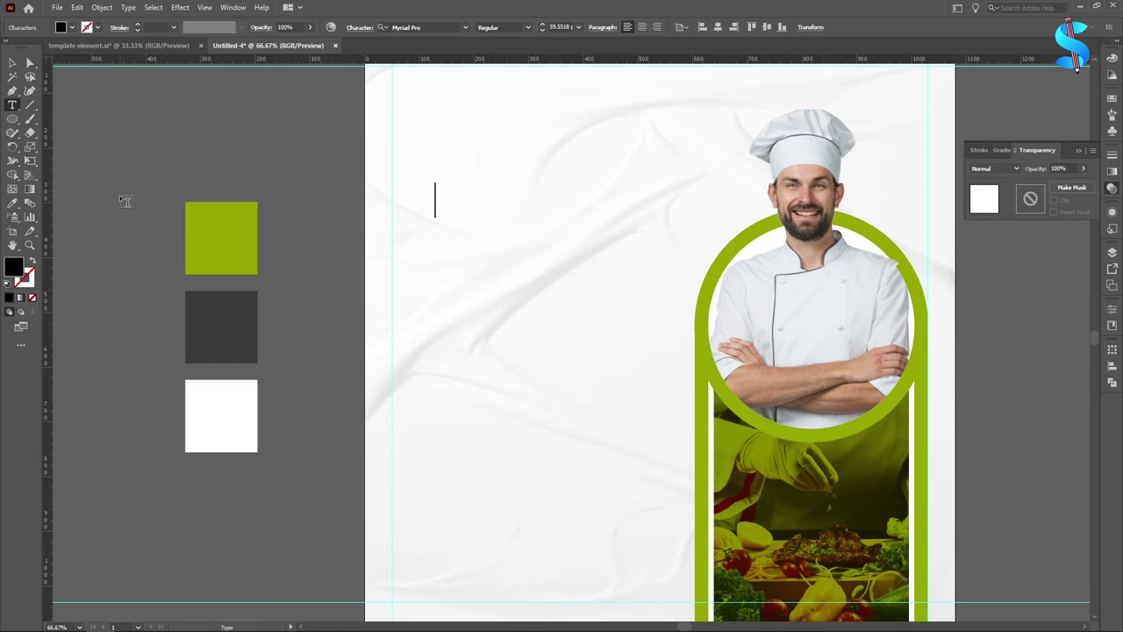
{"action": "type", "text": "TODAY"}
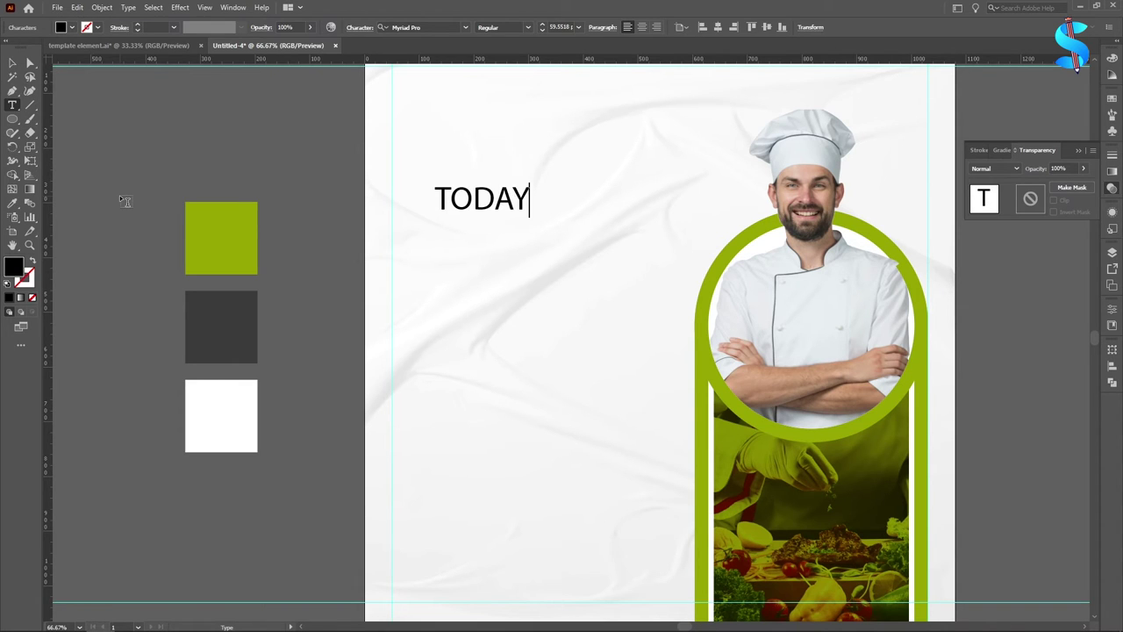
{"action": "type", "text": "'S SPECIAL"}
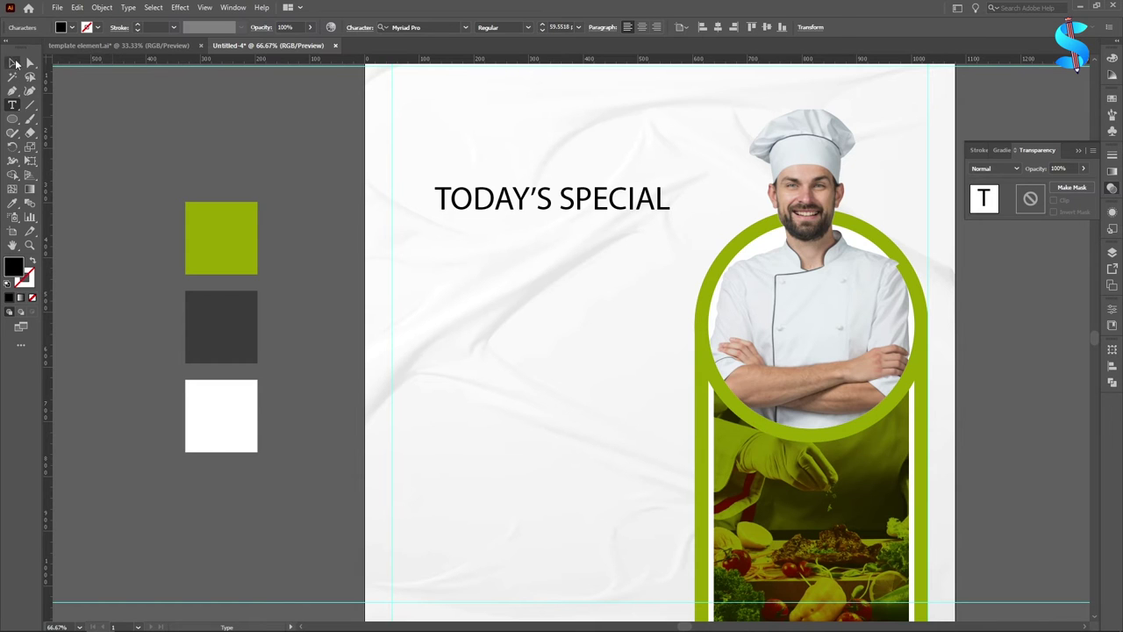
Set the "TODAY'S SPECIAL" line in Montserrat SemiBold Italic, start it at the left margin guide and scale it to about 54.8 pt.
{"action": "left_click", "coordinate": [13, 63]}
{"action": "left_click", "coordinate": [429, 27]}
{"action": "type", "text": "MONT"}
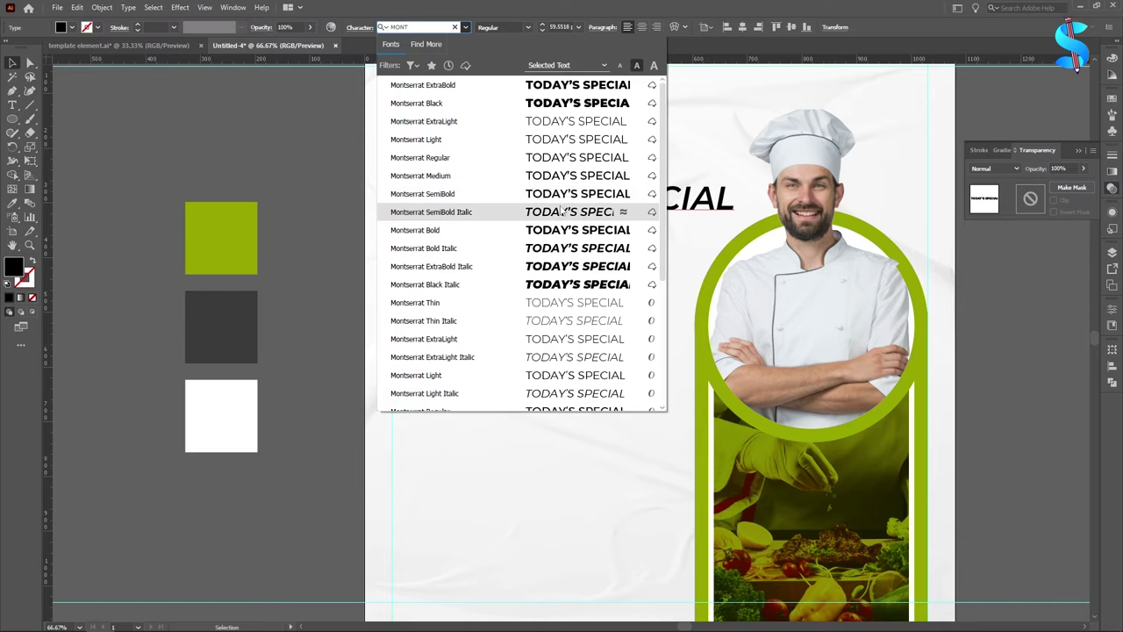
{"action": "left_click", "coordinate": [526, 209]}
{"action": "left_click_drag", "start_coordinate": [501, 203], "coordinate": [457, 195]}
{"action": "left_click_drag", "start_coordinate": [689, 192], "coordinate": [666, 190]}
Duplicate the "TODAY'S SPECIAL" line directly below and change the copy's text to "ONLINE".
{"action": "left_click_drag", "start_coordinate": [478, 200], "coordinate": [478, 245], "text": "alt"}
{"action": "key", "text": "t"}
{"action": "left_click_drag", "start_coordinate": [664, 231], "coordinate": [189, 196]}
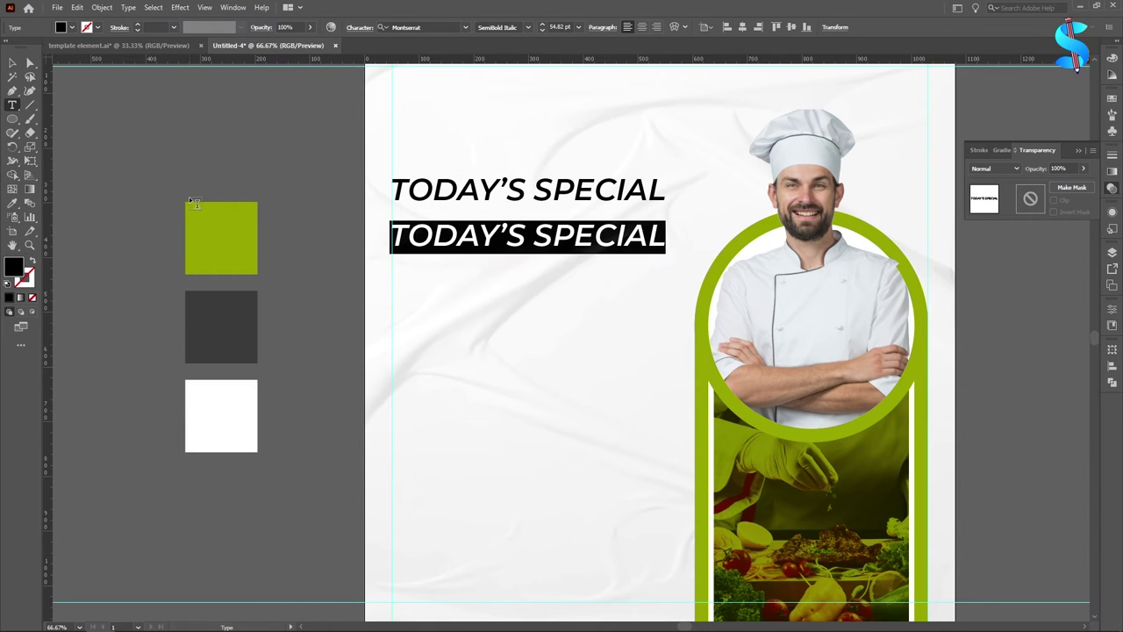
{"action": "type", "text": "ONLINE"}
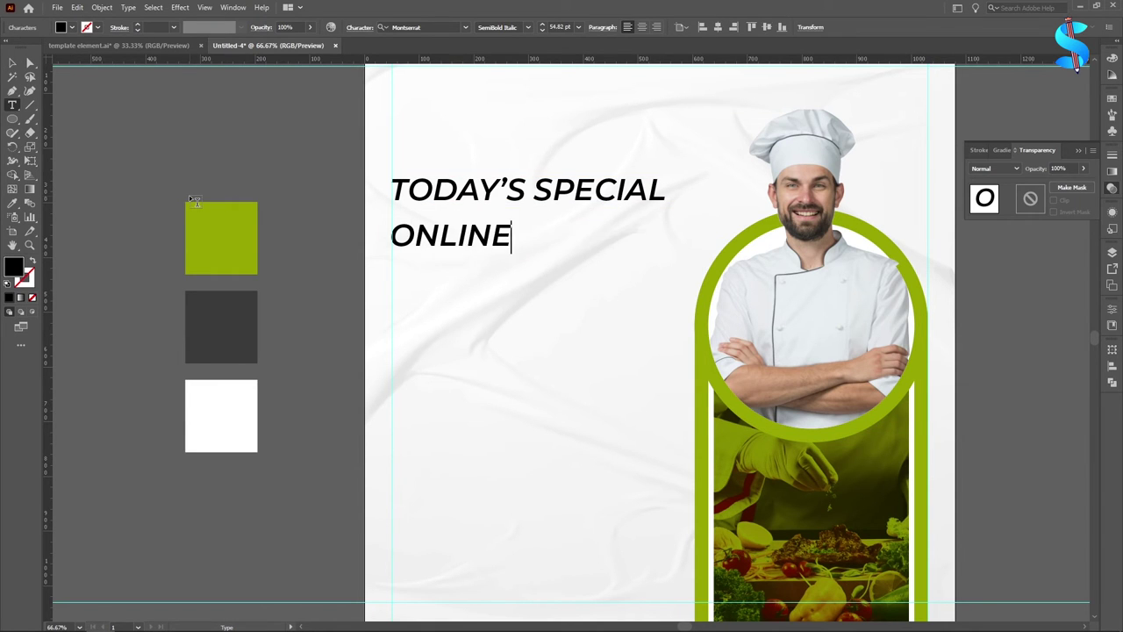
{"action": "key", "text": "Escape"}
Set "ONLINE" in Montserrat Black Italic, enlarge it to about 121.5 pt to match the line above, and leave a small gap between them.
{"action": "left_click", "coordinate": [466, 28]}
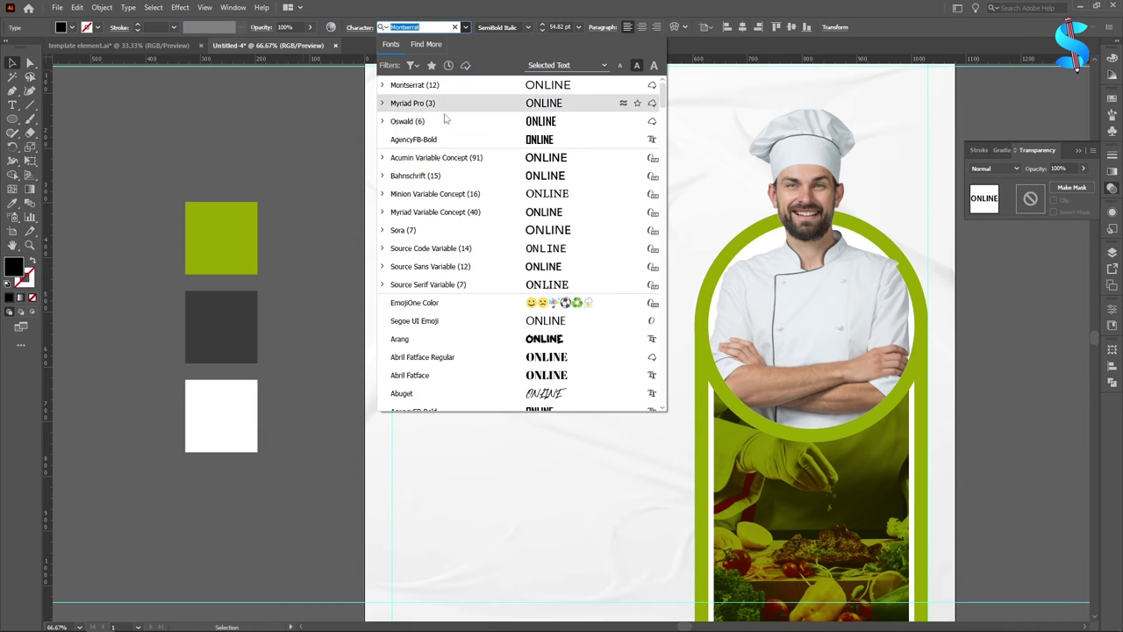
{"action": "left_click", "coordinate": [528, 28]}
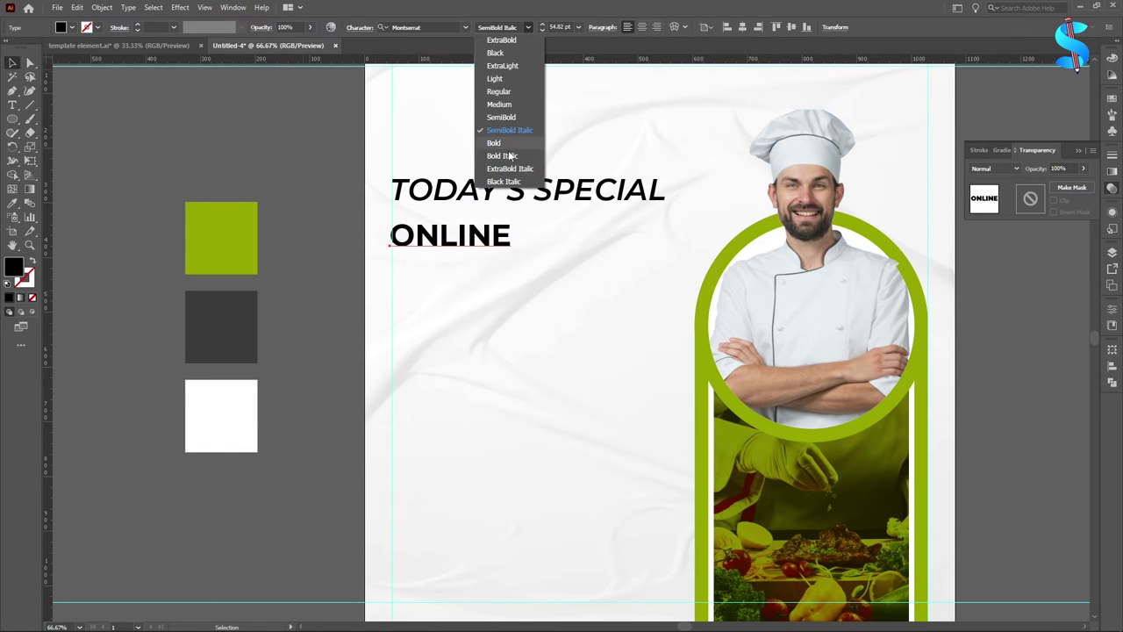
{"action": "left_click", "coordinate": [503, 182]}
{"action": "left_click_drag", "start_coordinate": [516, 236], "coordinate": [666, 253]}
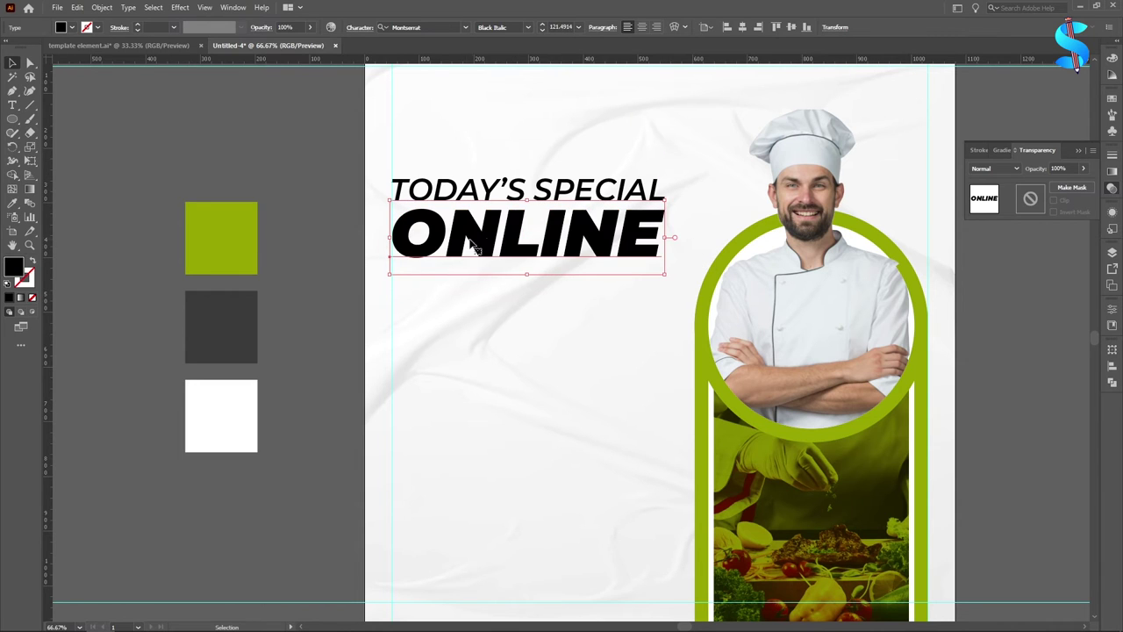
{"action": "mouse_move", "coordinate": [437, 242]}
{"action": "left_mouse_down"}
{"action": "mouse_move", "coordinate": [438, 262]}
{"action": "mouse_move", "coordinate": [438, 250]}
{"action": "left_mouse_up"}
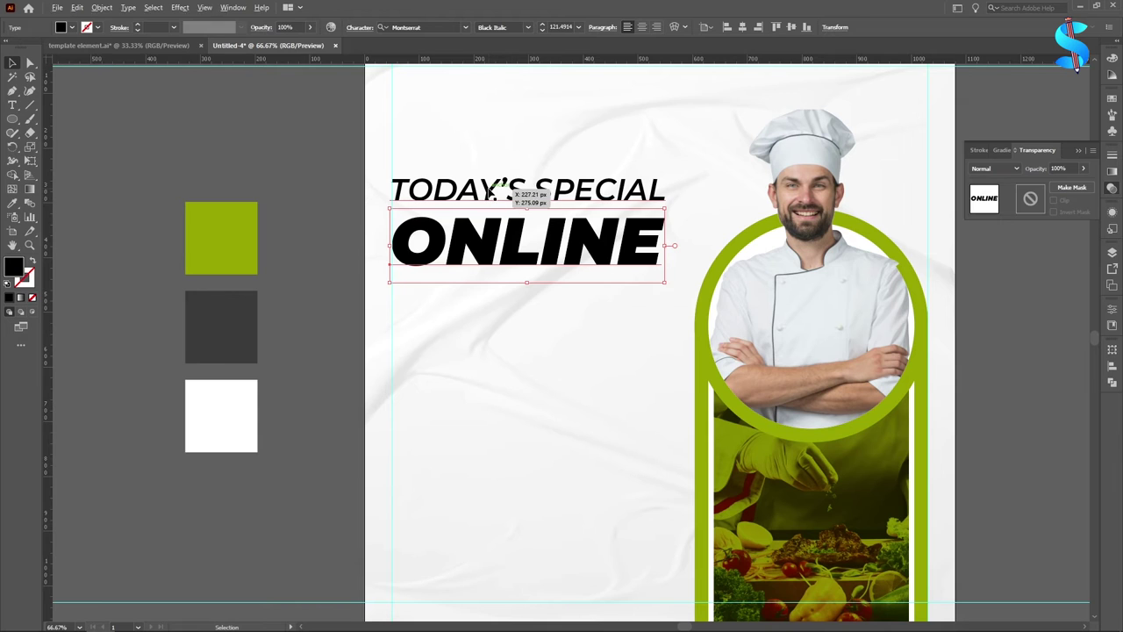
Duplicate the "TODAY'S SPECIAL" line directly below "ONLINE" and change the copy's text to "COOKING CLASSES".
{"action": "left_click_drag", "start_coordinate": [514, 201], "coordinate": [514, 311]}
{"action": "left_click", "coordinate": [12, 104]}
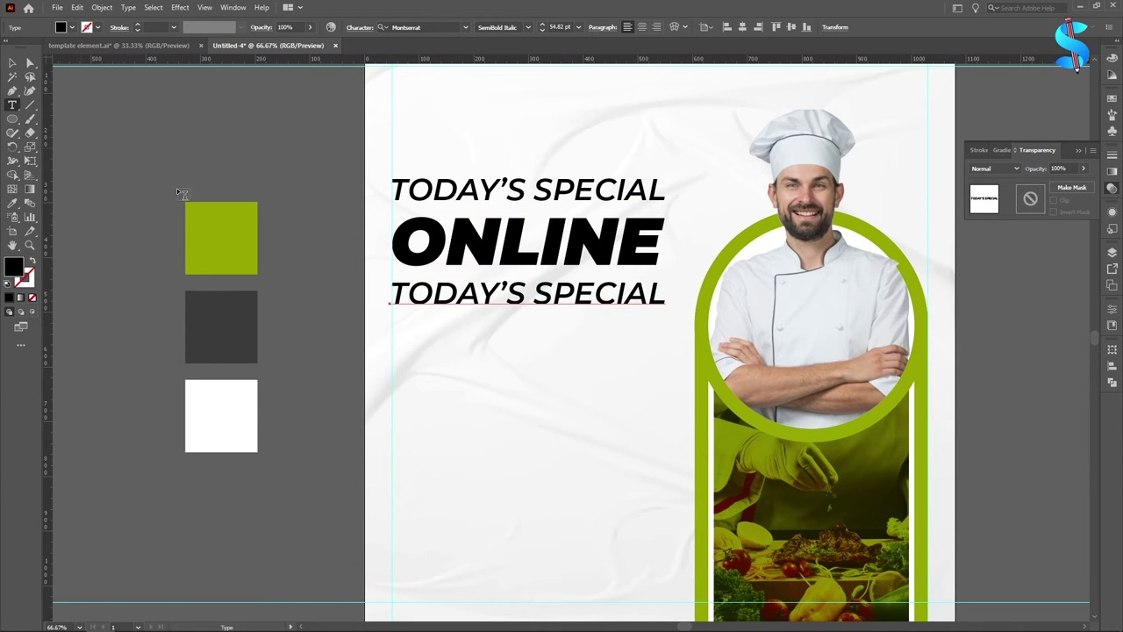
{"action": "left_click_drag", "start_coordinate": [667, 298], "coordinate": [322, 302]}
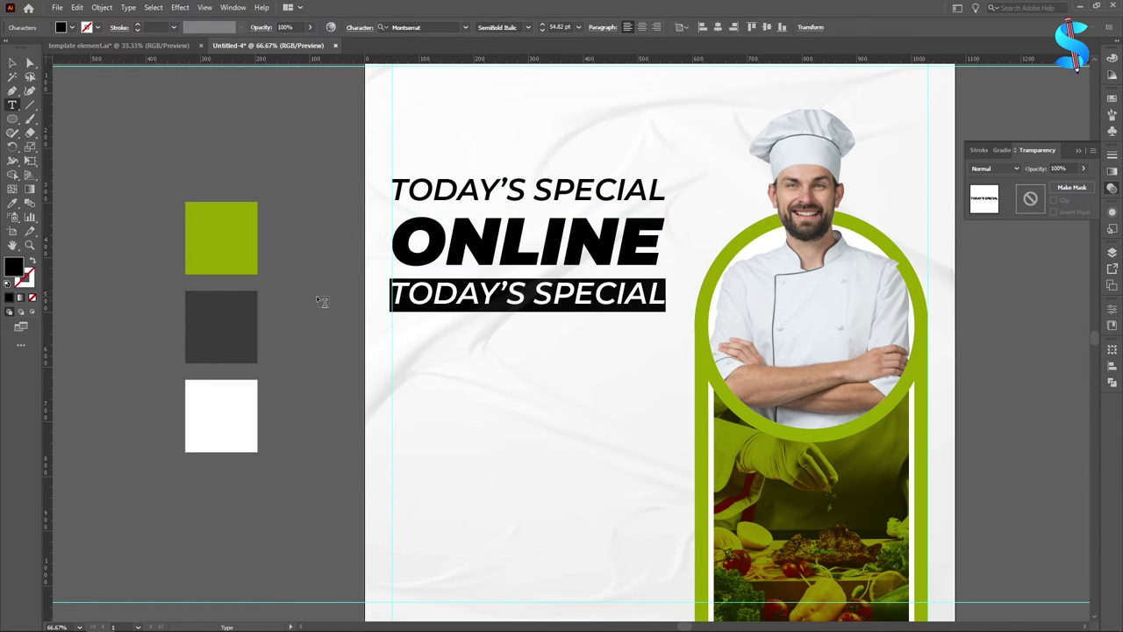
{"action": "type", "text": "COOC"}
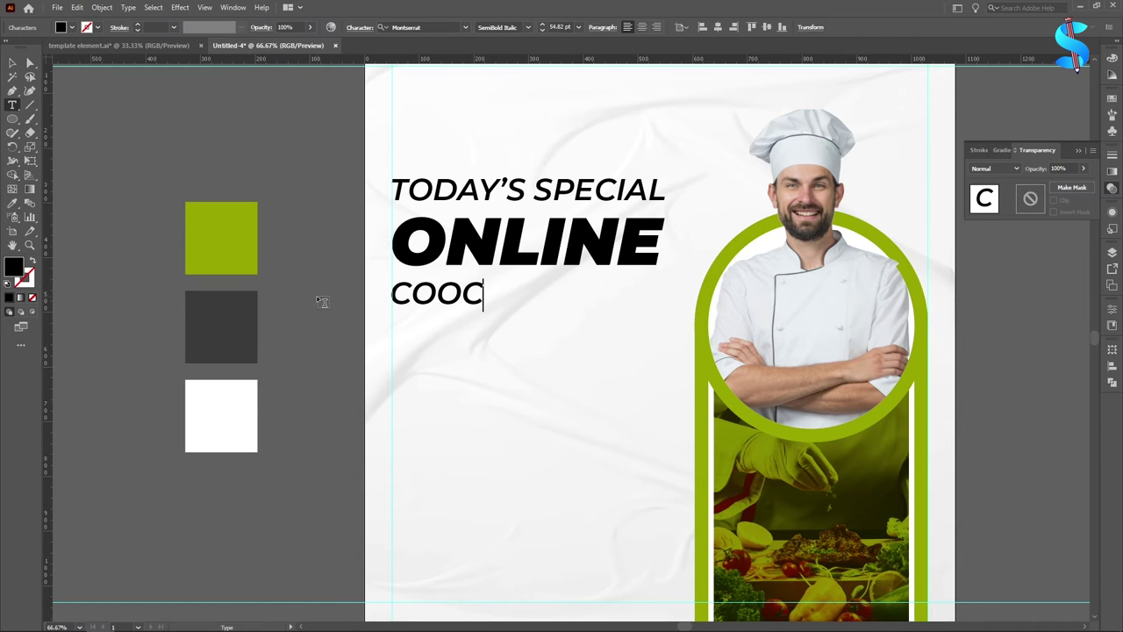
{"action": "key", "text": "BackSpace"}
{"action": "type", "text": "KING"}
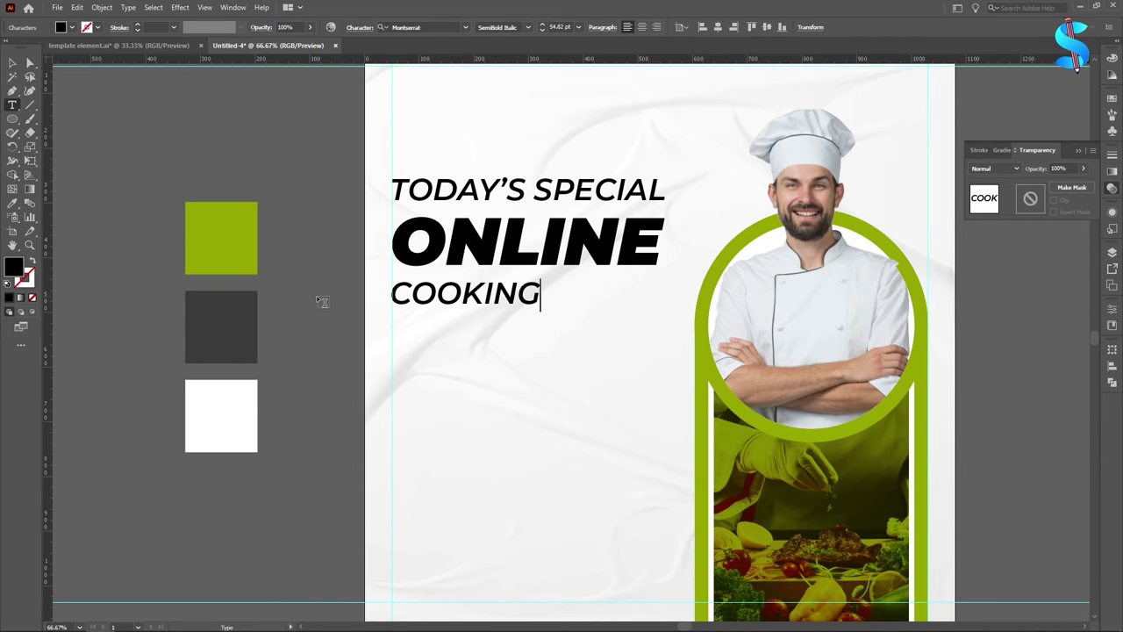
{"action": "type", "text": " CLAS"}
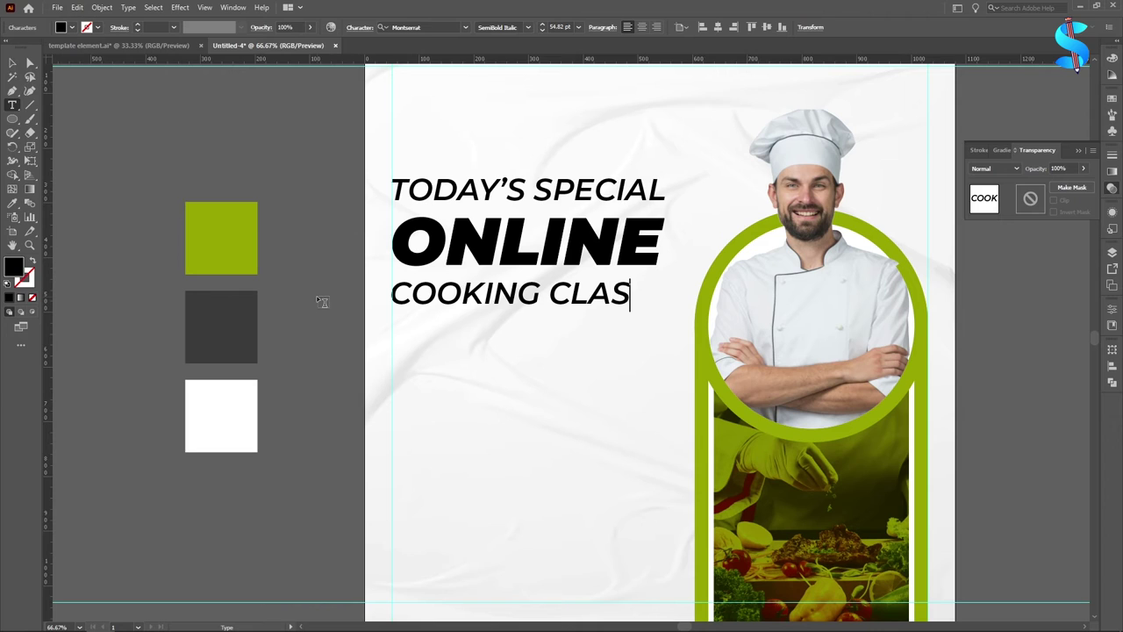
{"action": "type", "text": "SES"}
{"action": "left_click", "coordinate": [13, 64]}
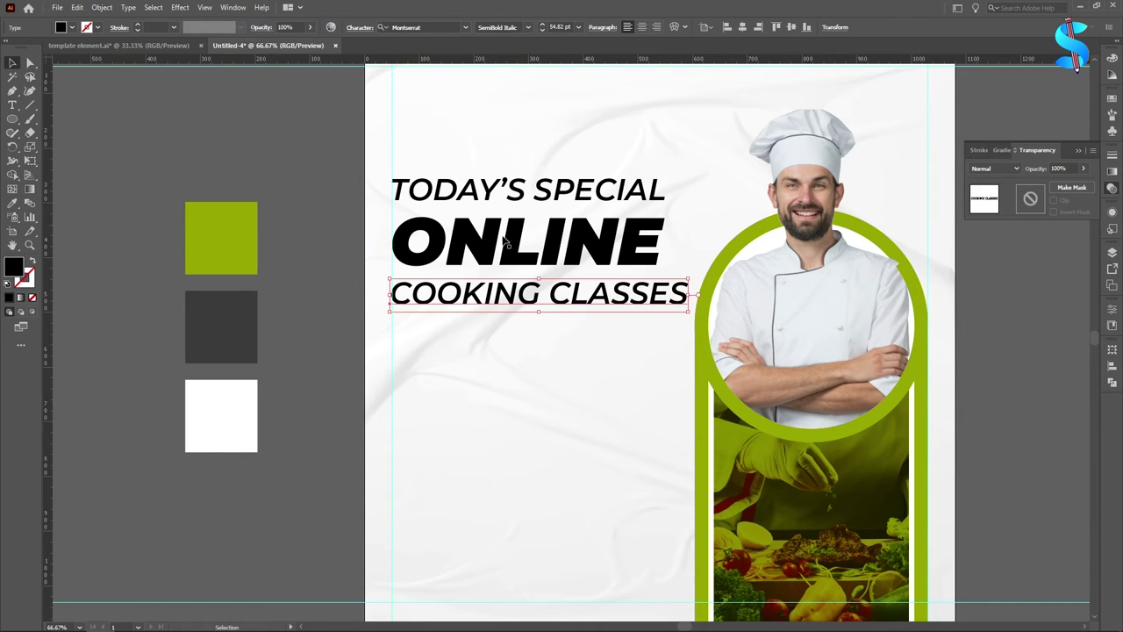
Scale the "COOKING CLASSES" line to about 49.1 pt and set it in Montserrat Bold Italic.
{"action": "left_click_drag", "start_coordinate": [689, 297], "coordinate": [660, 296]}
{"action": "left_click", "coordinate": [527, 27]}
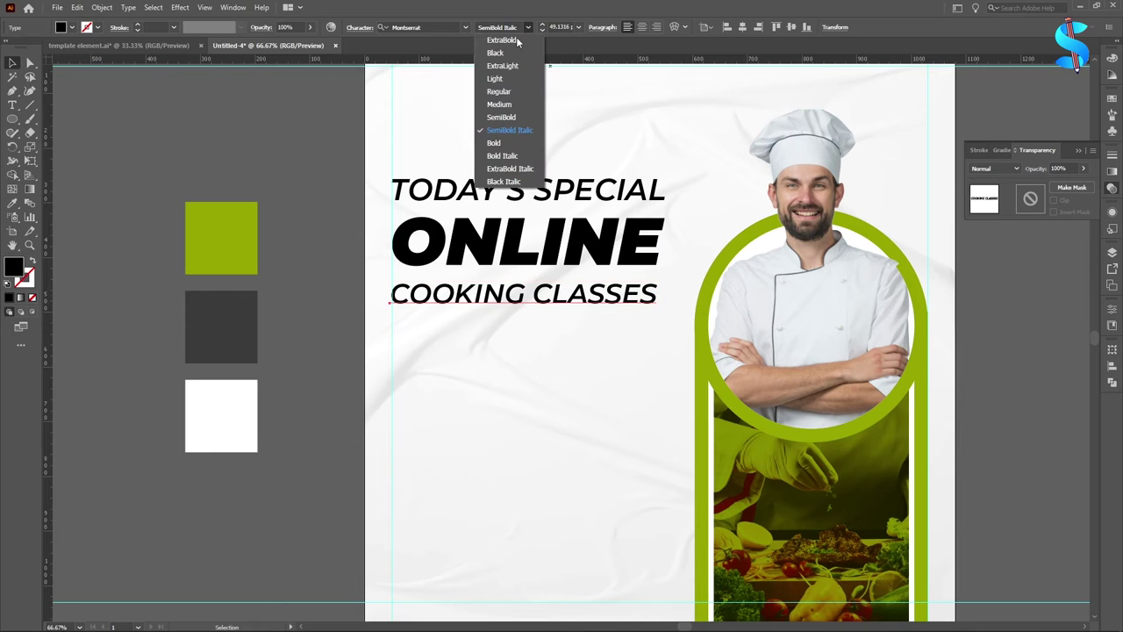
{"action": "left_click", "coordinate": [497, 156]}
Recolour "ONLINE" and "COOKING CLASSES" with the green sampled from the palette swatch.
{"action": "left_click", "coordinate": [499, 242], "text": "shift"}
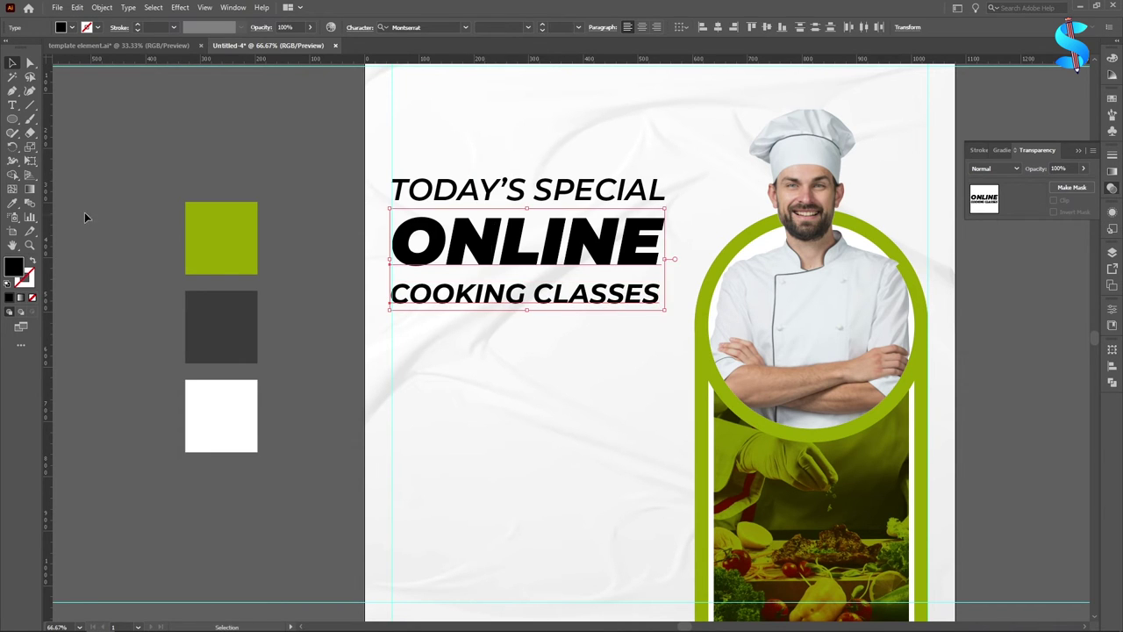
{"action": "left_click", "coordinate": [13, 205]}
{"action": "left_click", "coordinate": [237, 238]}
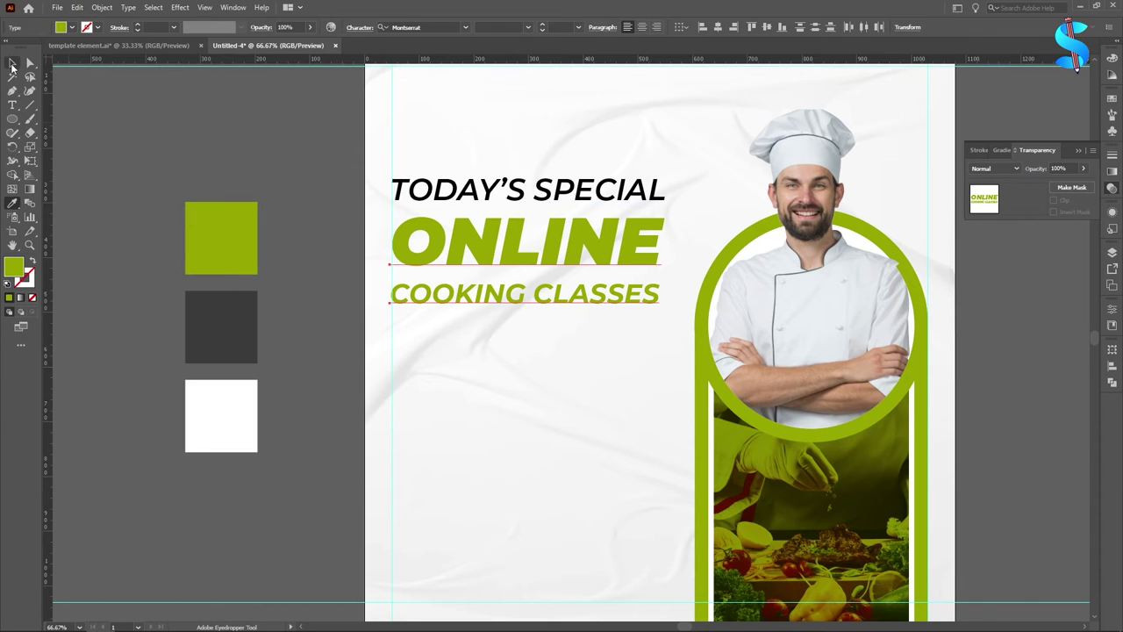
{"action": "left_click", "coordinate": [12, 64]}
{"action": "left_click", "coordinate": [355, 188]}
Recolour the "TODAY'S SPECIAL" line with the dark grey sampled from the palette swatch.
{"action": "left_click", "coordinate": [483, 192]}
{"action": "left_click", "coordinate": [13, 203]}
{"action": "left_click", "coordinate": [215, 325]}
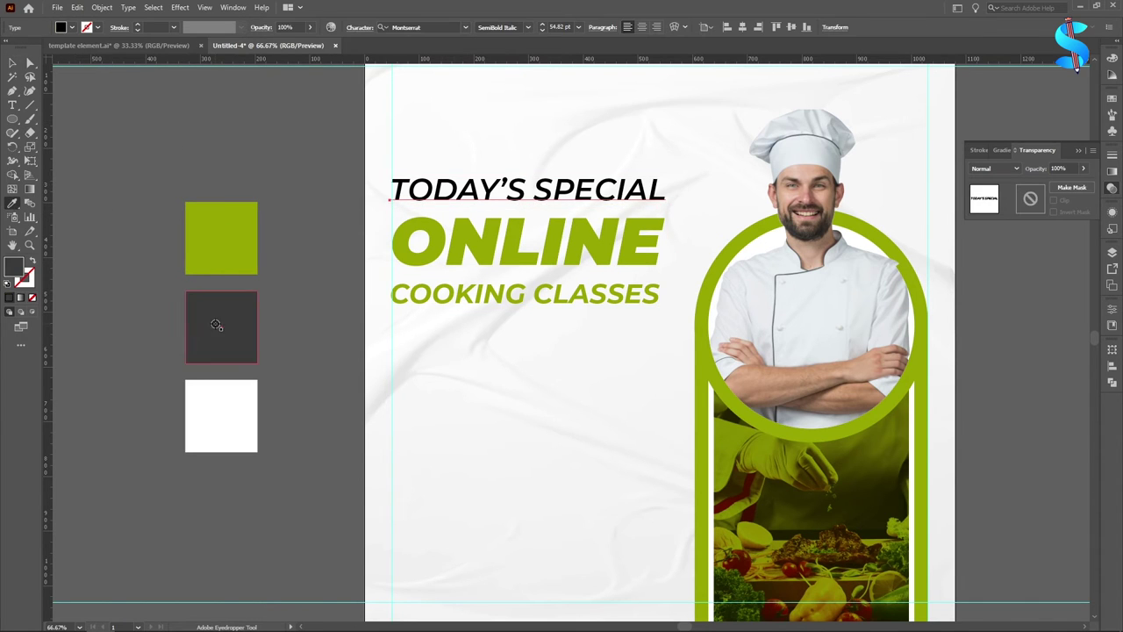
{"action": "left_click", "coordinate": [12, 63]}
{"action": "left_click", "coordinate": [57, 79]}
Align the left edges of the "COOKING CLASSES" and "ONLINE" letters precisely with the left margin guide.
{"action": "scroll", "coordinate": [394, 280], "scroll_direction": "up", "scroll_amount": 4}
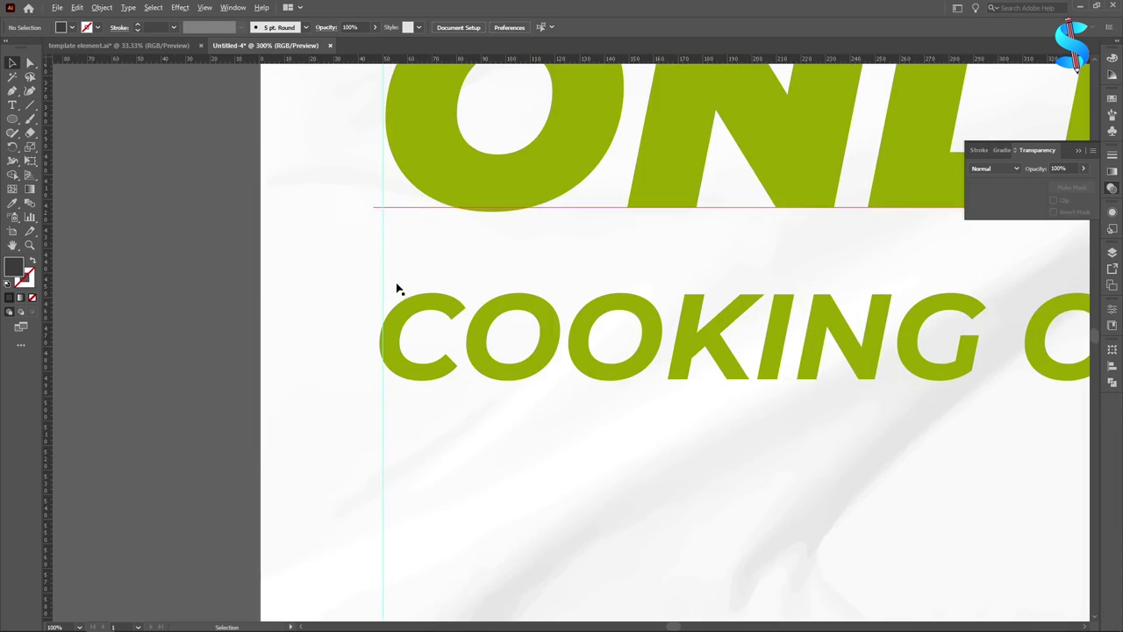
{"action": "scroll", "coordinate": [396, 287], "scroll_direction": "up", "scroll_amount": 4}
{"action": "left_click", "coordinate": [413, 328]}
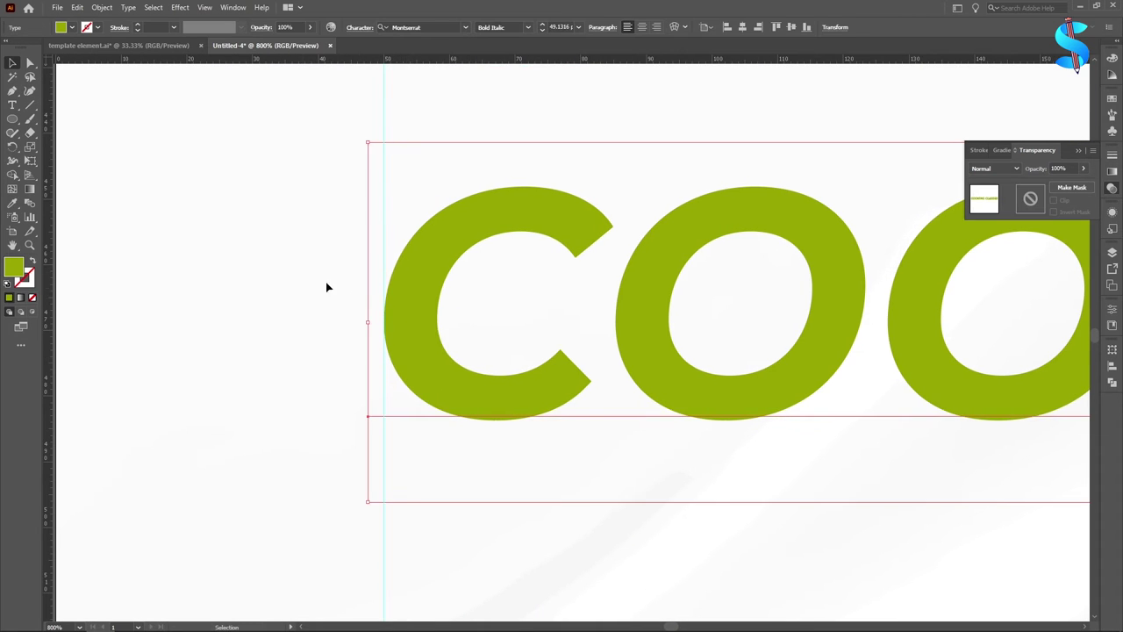
{"action": "scroll", "coordinate": [326, 287], "scroll_direction": "down", "scroll_amount": 5}
{"action": "scroll", "coordinate": [388, 201], "scroll_direction": "up", "scroll_amount": 4}
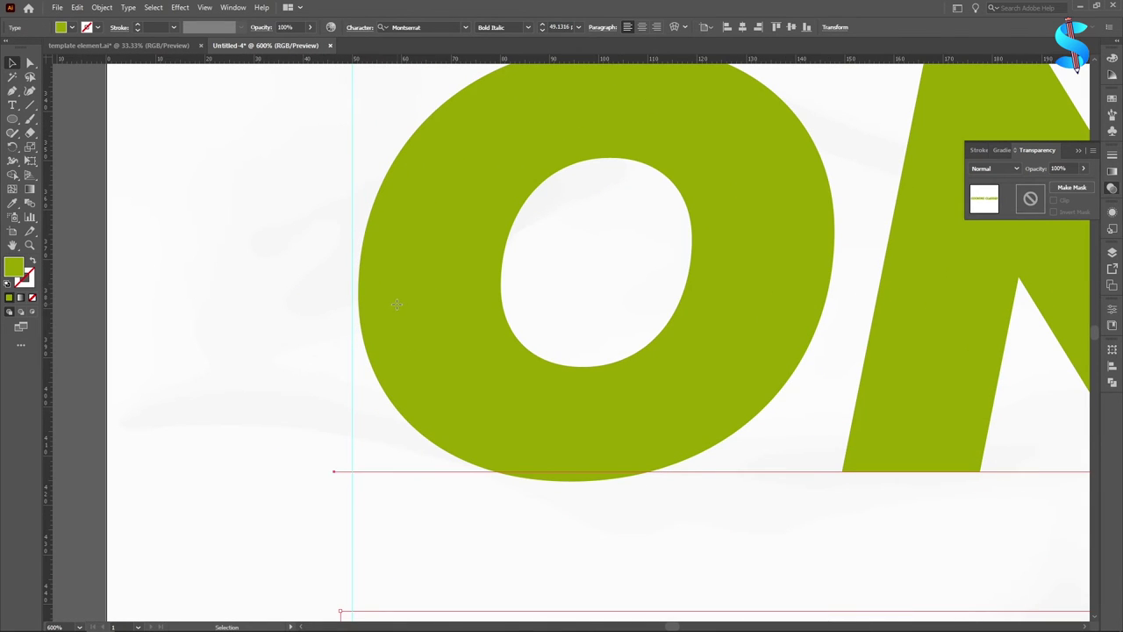
{"action": "left_click", "coordinate": [395, 303]}
{"action": "scroll", "coordinate": [345, 281], "scroll_direction": "down", "scroll_amount": 5}
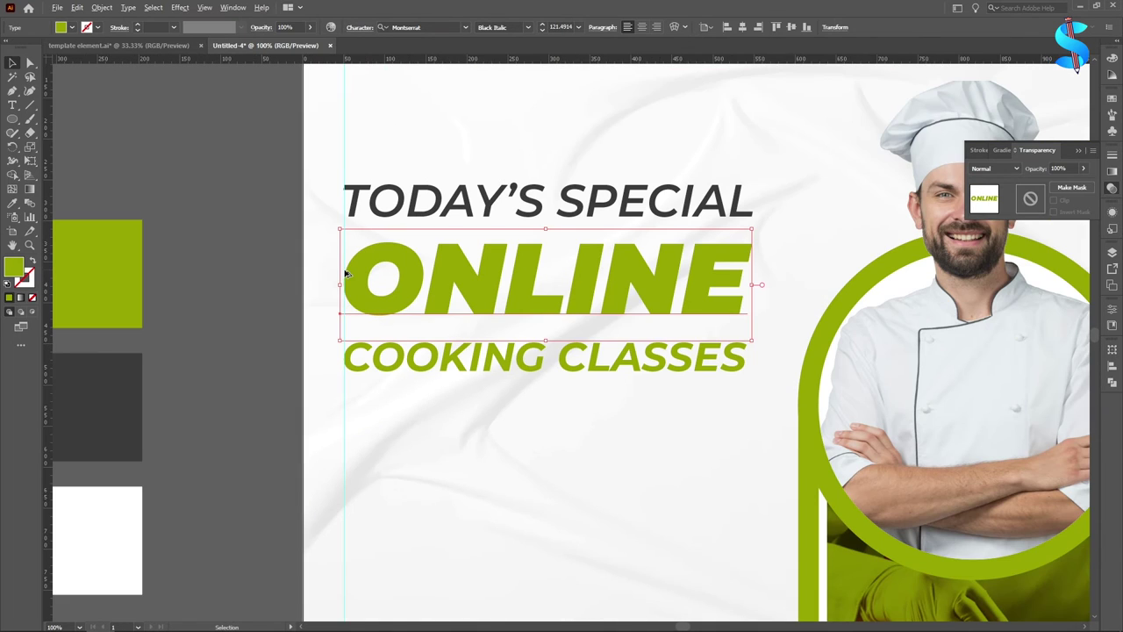
{"action": "scroll", "coordinate": [347, 276], "scroll_direction": "down", "scroll_amount": 2}
{"action": "left_click", "coordinate": [236, 214]}
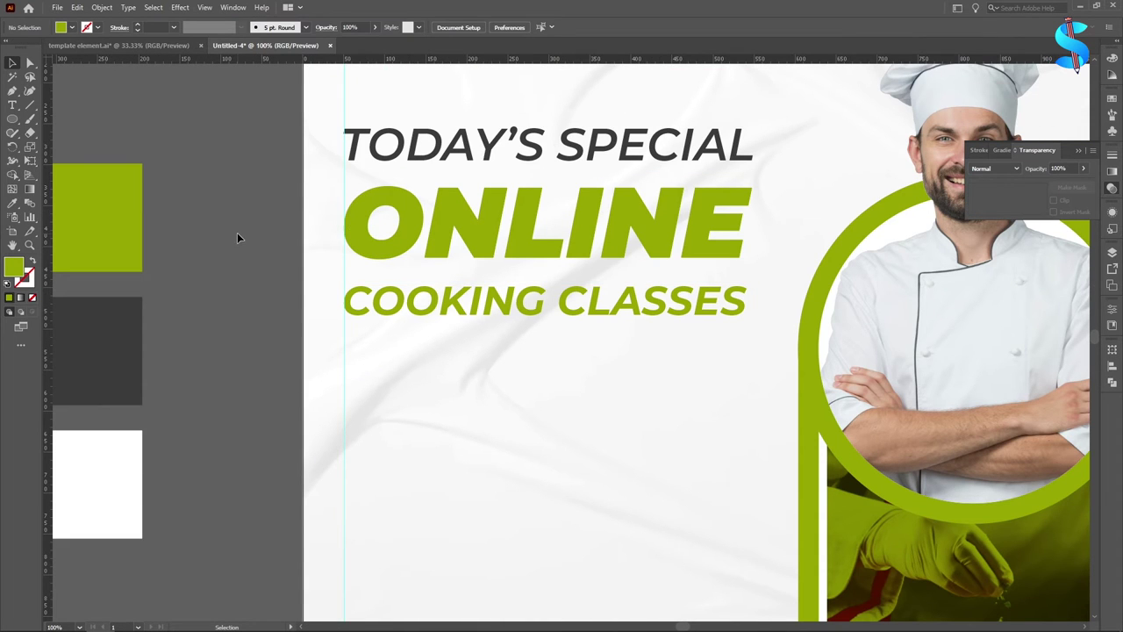
Scale "COOKING CLASSES" to about 48.7 pt to match the right end of "ONLINE", and check the end of "TODAY'S SPECIAL".
{"action": "scroll", "coordinate": [639, 301], "scroll_direction": "down", "scroll_amount": 3}
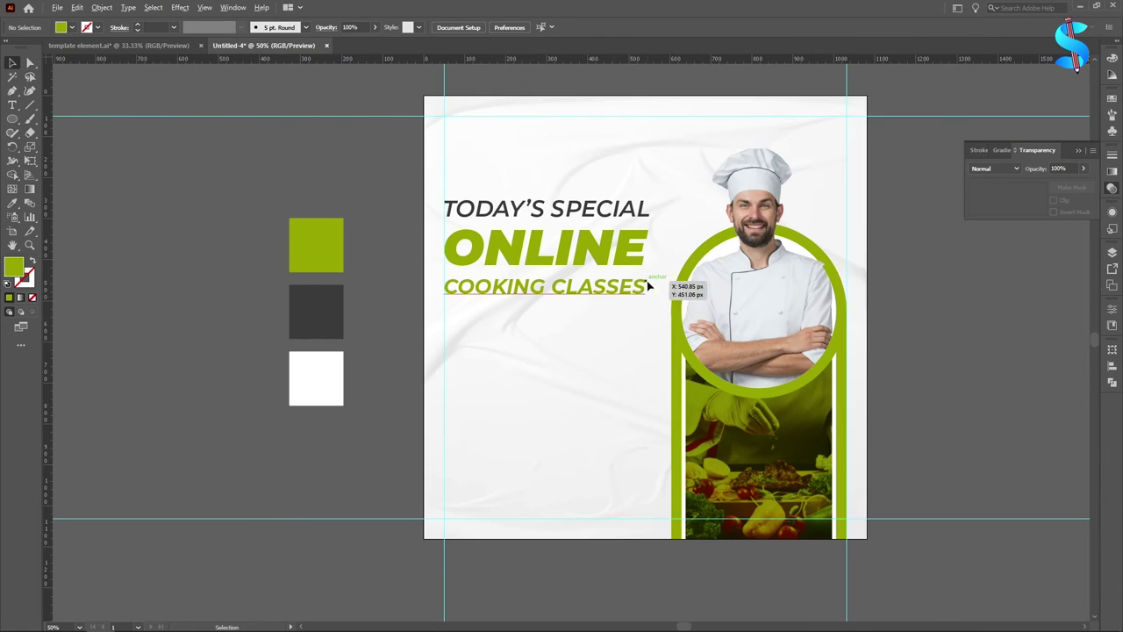
{"action": "scroll", "coordinate": [648, 286], "scroll_direction": "up", "scroll_amount": 4}
{"action": "left_click", "coordinate": [639, 301]}
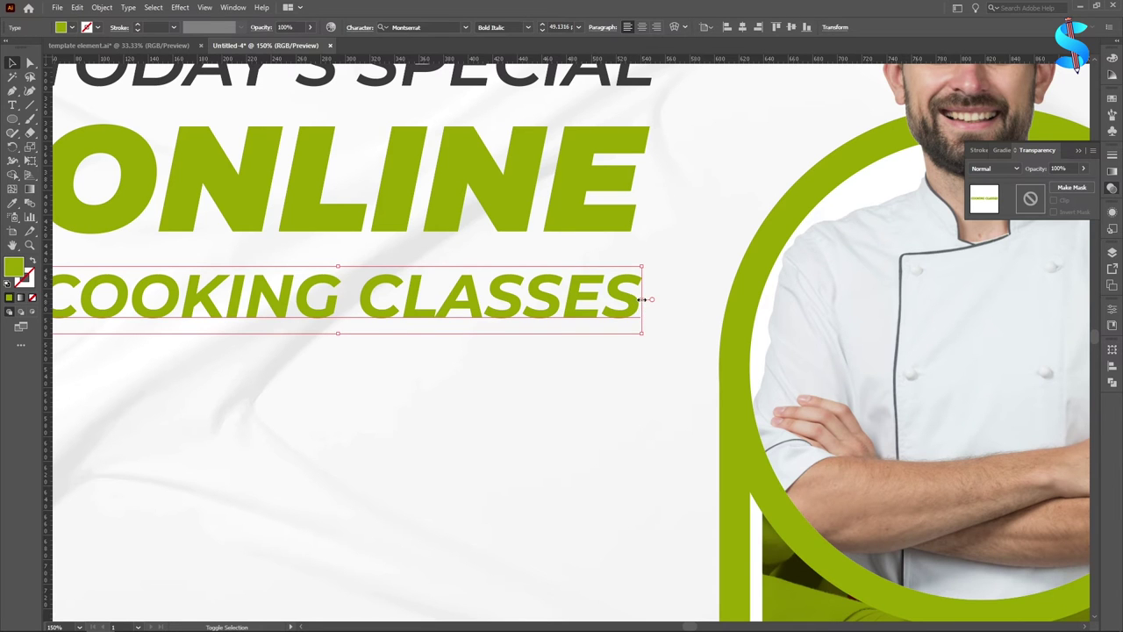
{"action": "scroll", "coordinate": [643, 299], "scroll_direction": "down", "scroll_amount": 2}
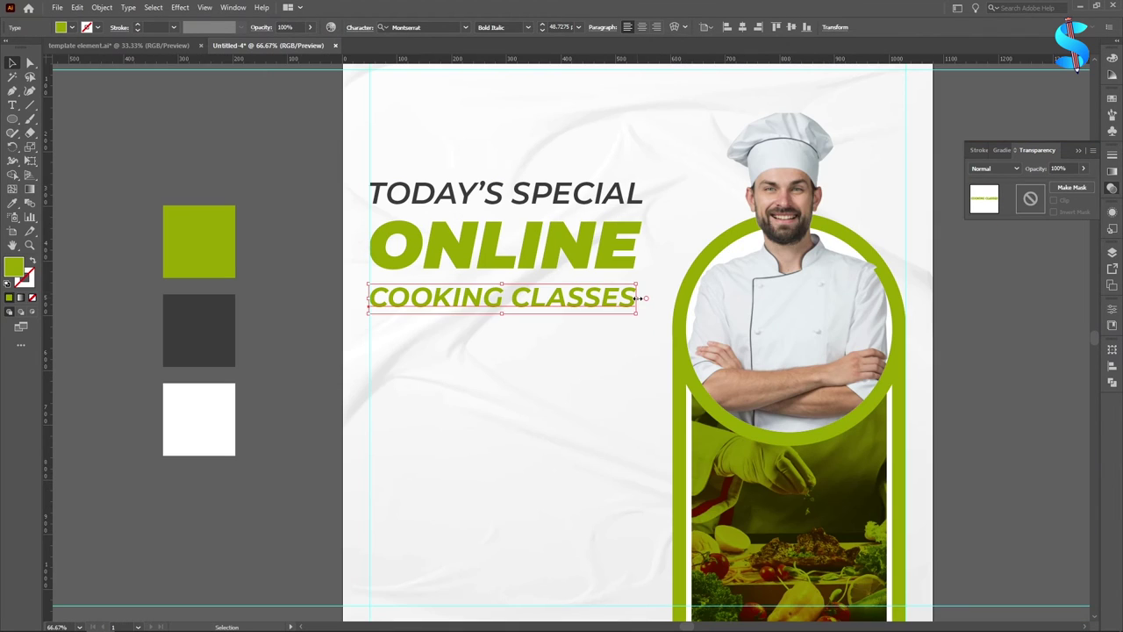
{"action": "left_click", "coordinate": [638, 200]}
{"action": "scroll", "coordinate": [640, 198], "scroll_direction": "up", "scroll_amount": 2}
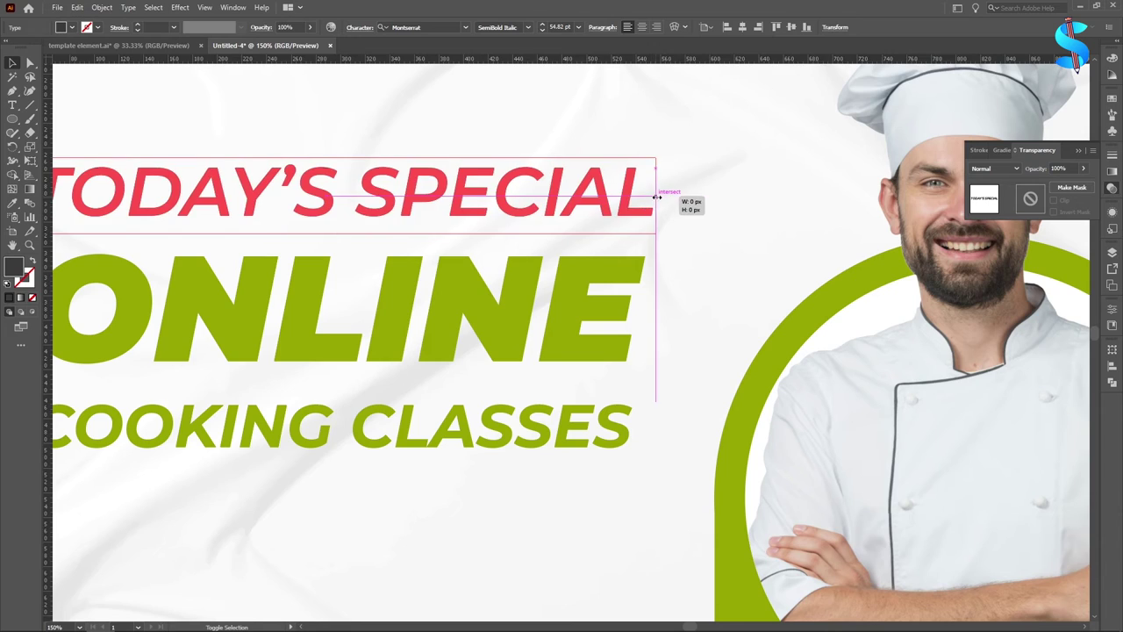
{"action": "scroll", "coordinate": [656, 195], "scroll_direction": "down", "scroll_amount": 4}
{"action": "left_click", "coordinate": [372, 161]}
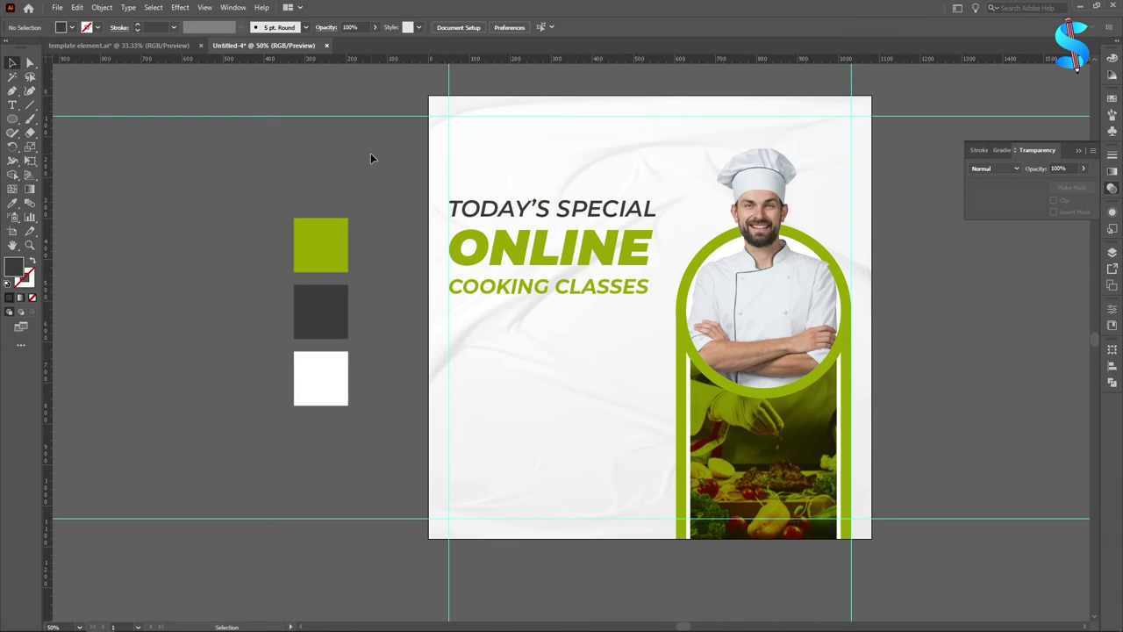
Draw a thin bar about 204 × 6 px below "COOKING CLASSES", starting at the left guide, and fill it with the heading's green.
{"action": "left_click", "coordinate": [13, 119]}
{"action": "scroll", "coordinate": [582, 263], "scroll_direction": "down", "scroll_amount": 1}
{"action": "scroll", "coordinate": [494, 251], "scroll_direction": "up", "scroll_amount": 3}
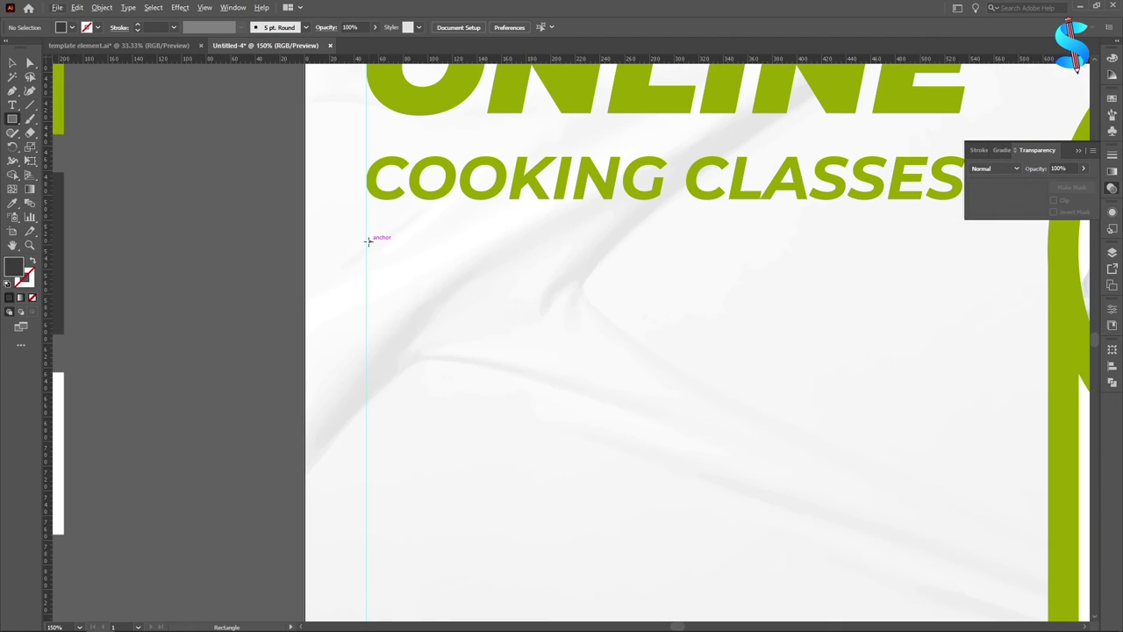
{"action": "left_click_drag", "start_coordinate": [366, 253], "coordinate": [618, 248]}
{"action": "key", "text": "i"}
{"action": "left_click", "coordinate": [443, 98]}
{"action": "key", "text": "ctrl+minus"}
{"action": "key", "text": "ctrl+minus"}
{"action": "key", "text": "ctrl+minus"}
{"action": "key", "text": "ctrl+minus"}
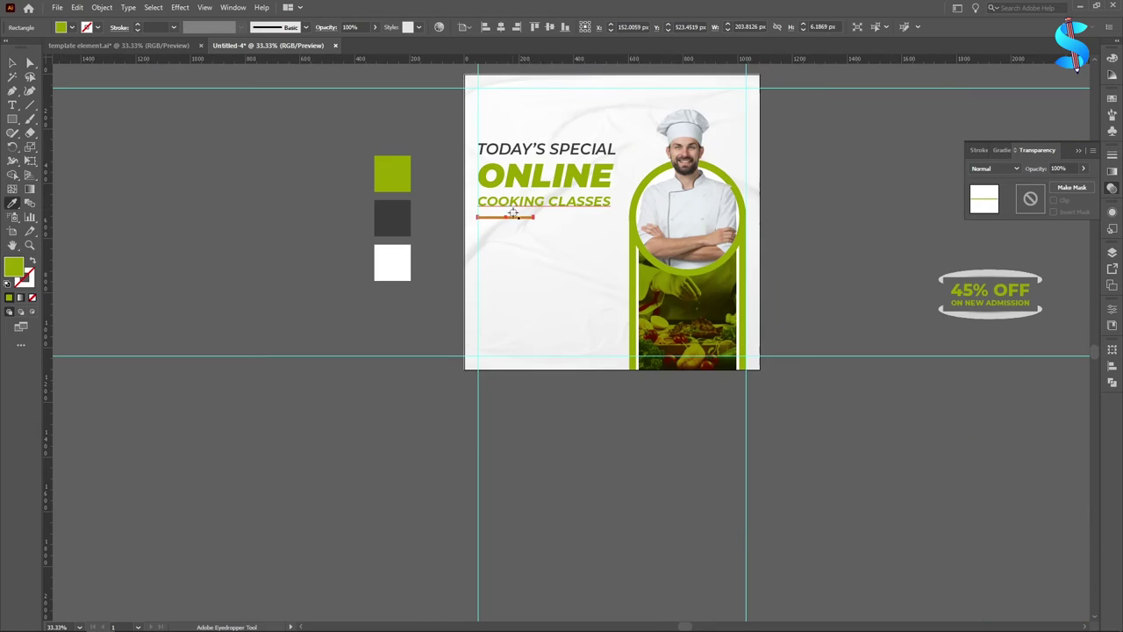
{"action": "left_click", "coordinate": [11, 62]}
{"action": "left_click", "coordinate": [72, 128]}
{"action": "scroll", "coordinate": [509, 232], "scroll_direction": "up", "scroll_amount": 4}
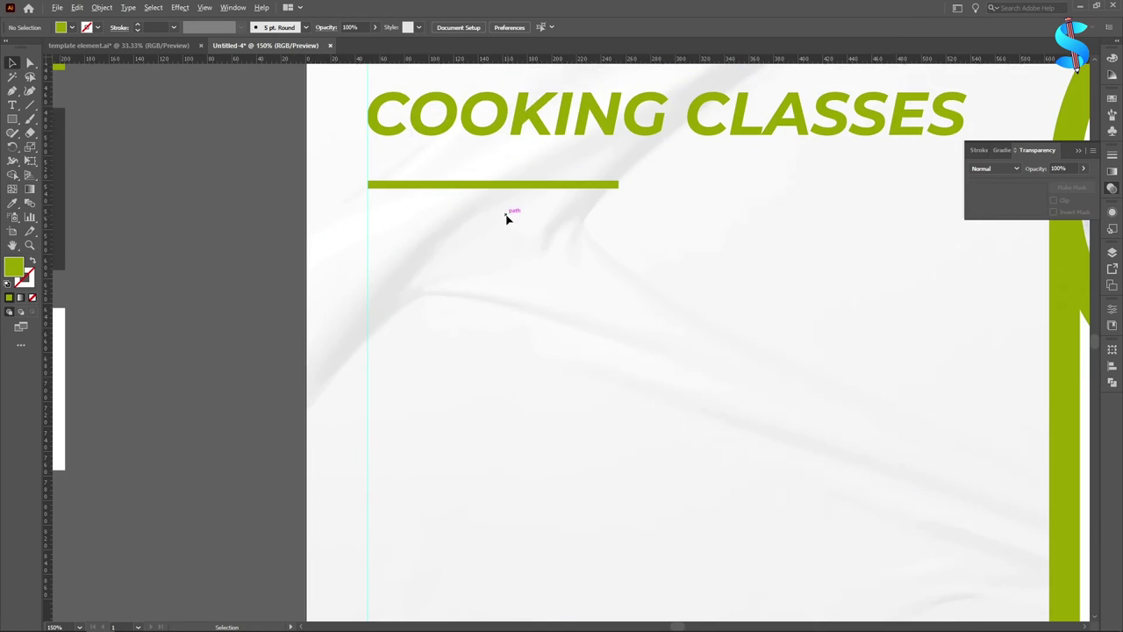
Add a placeholder area text box in Montserrat Regular 24 pt below the green bar, about as wide as "COOKING CLASSES".
{"action": "scroll", "coordinate": [509, 230], "scroll_direction": "down", "scroll_amount": 2}
{"action": "scroll", "coordinate": [59, 191], "scroll_direction": "down", "scroll_amount": 1}
{"action": "key", "text": "t"}
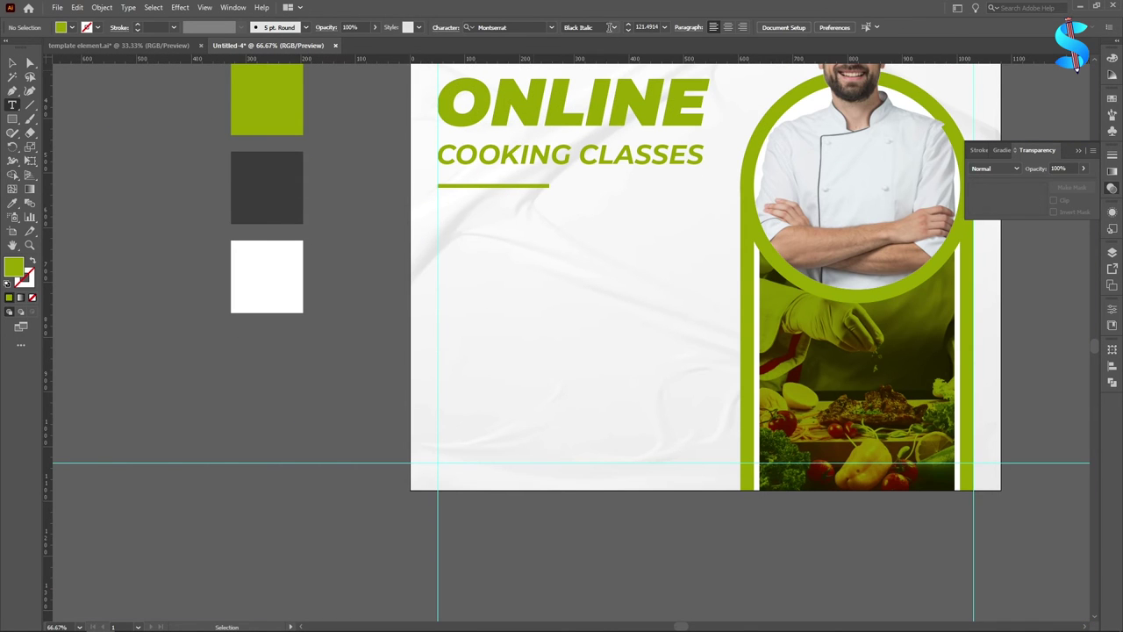
{"action": "left_click", "coordinate": [611, 28]}
{"action": "left_click", "coordinate": [579, 85]}
{"action": "left_click", "coordinate": [665, 27]}
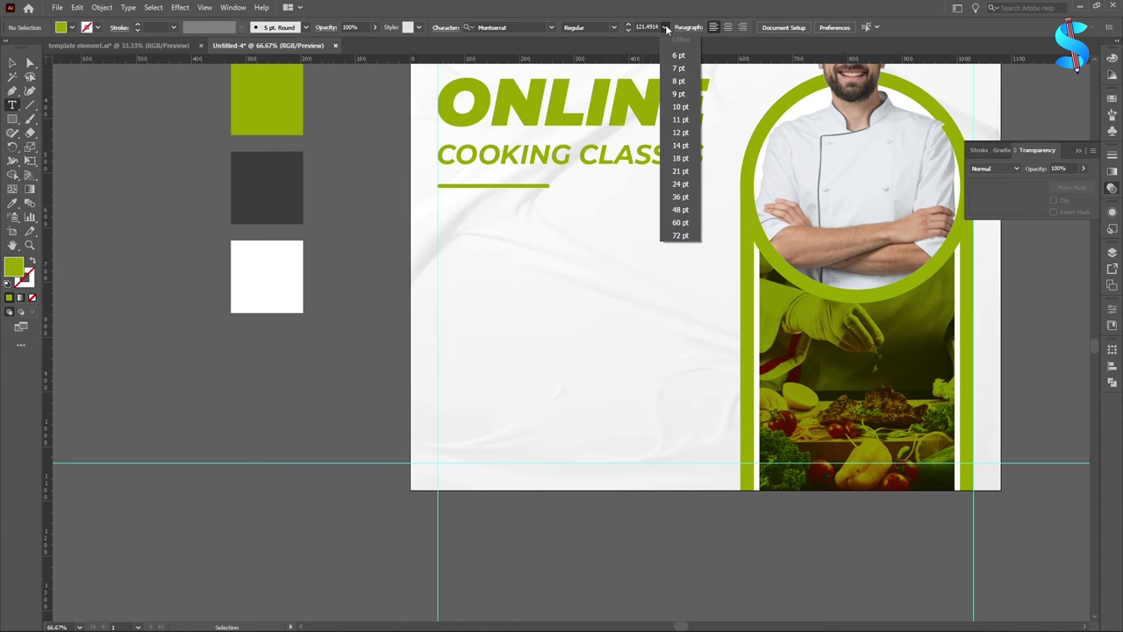
{"action": "left_click", "coordinate": [680, 184]}
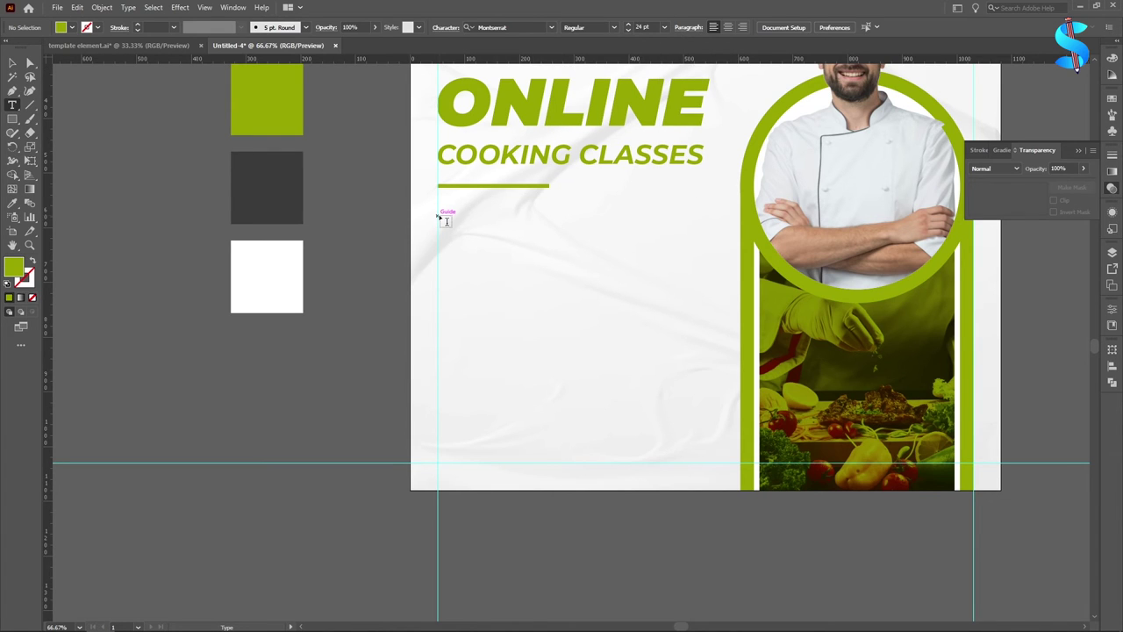
{"action": "left_click_drag", "start_coordinate": [437, 211], "coordinate": [703, 267]}
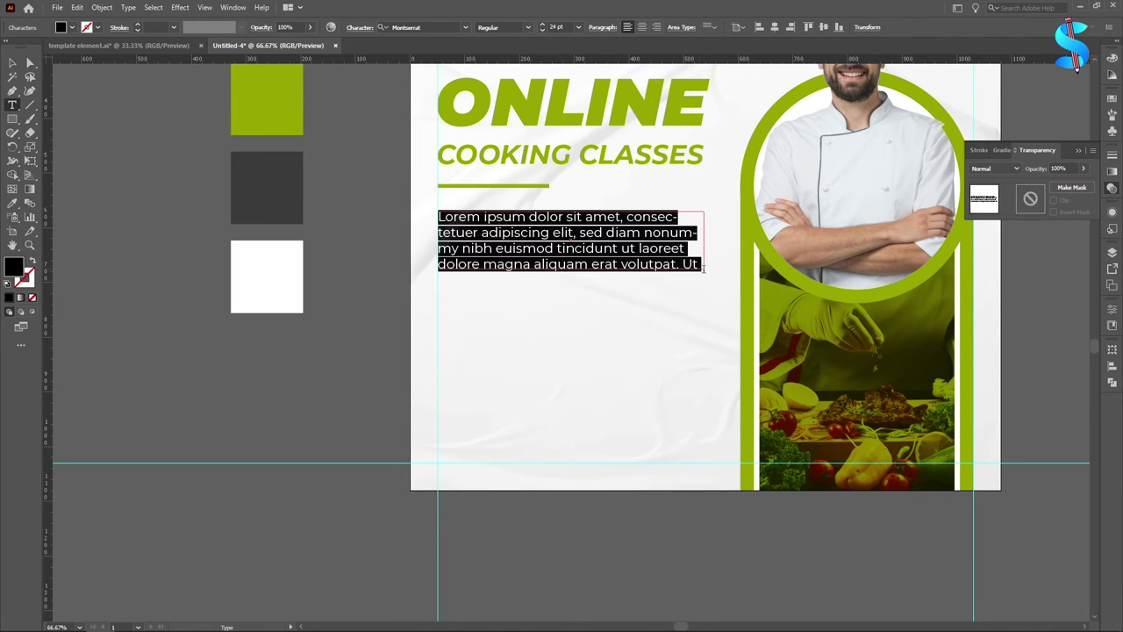
{"action": "key", "text": "Escape"}
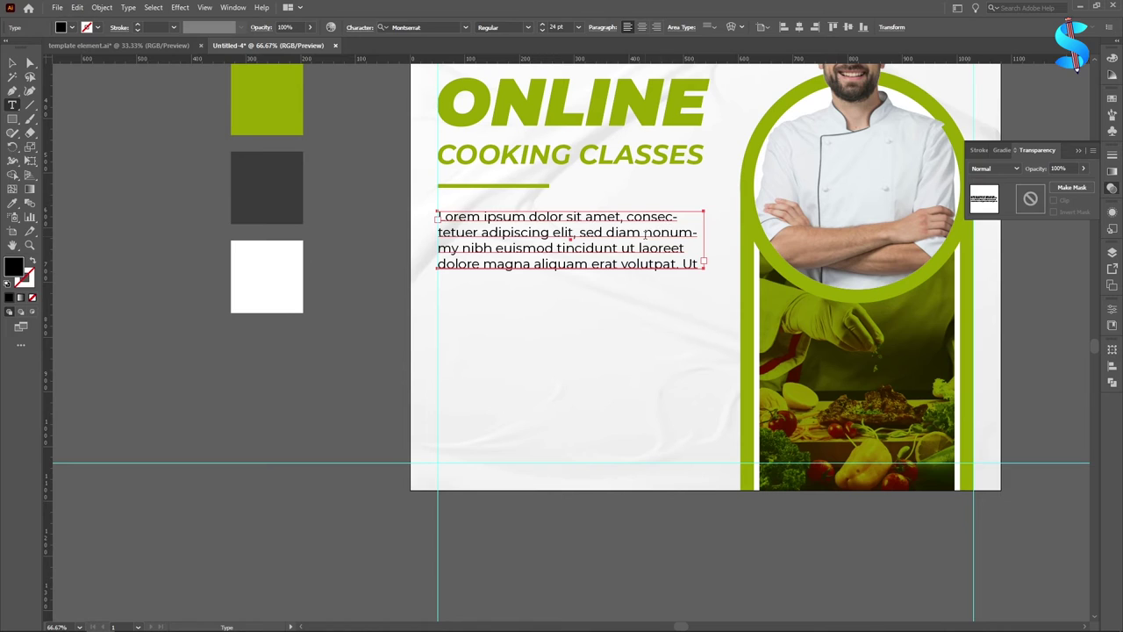
Trim the placeholder paragraph so it ends after "sed diam".
{"action": "left_click_drag", "start_coordinate": [645, 233], "coordinate": [739, 296]}
{"action": "key", "text": "BackSpace"}
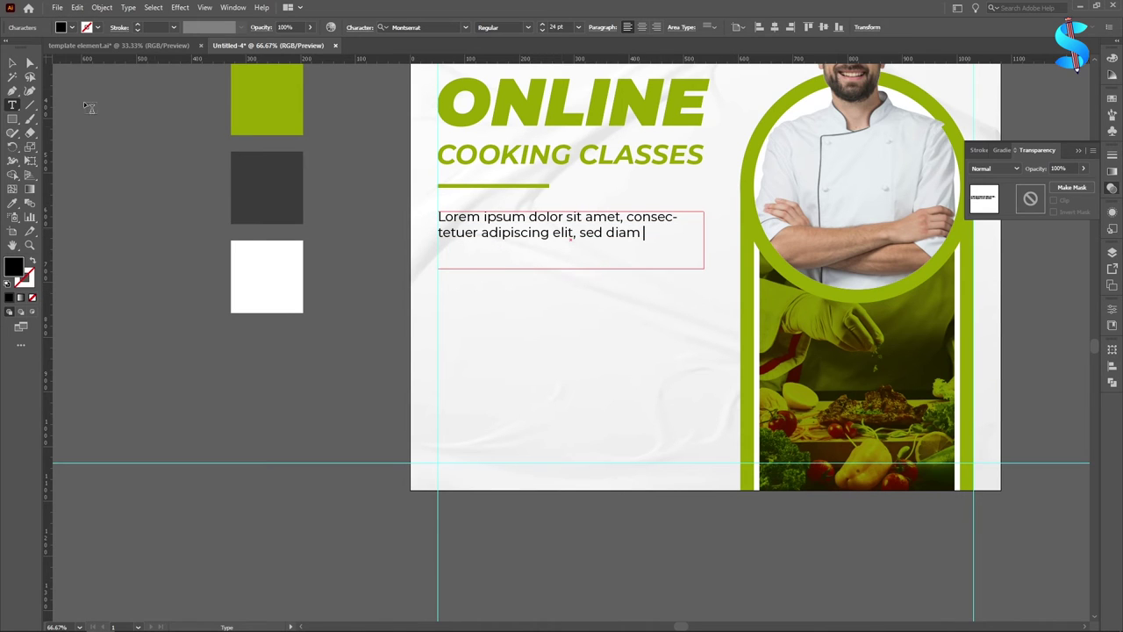
{"action": "left_click", "coordinate": [11, 63]}
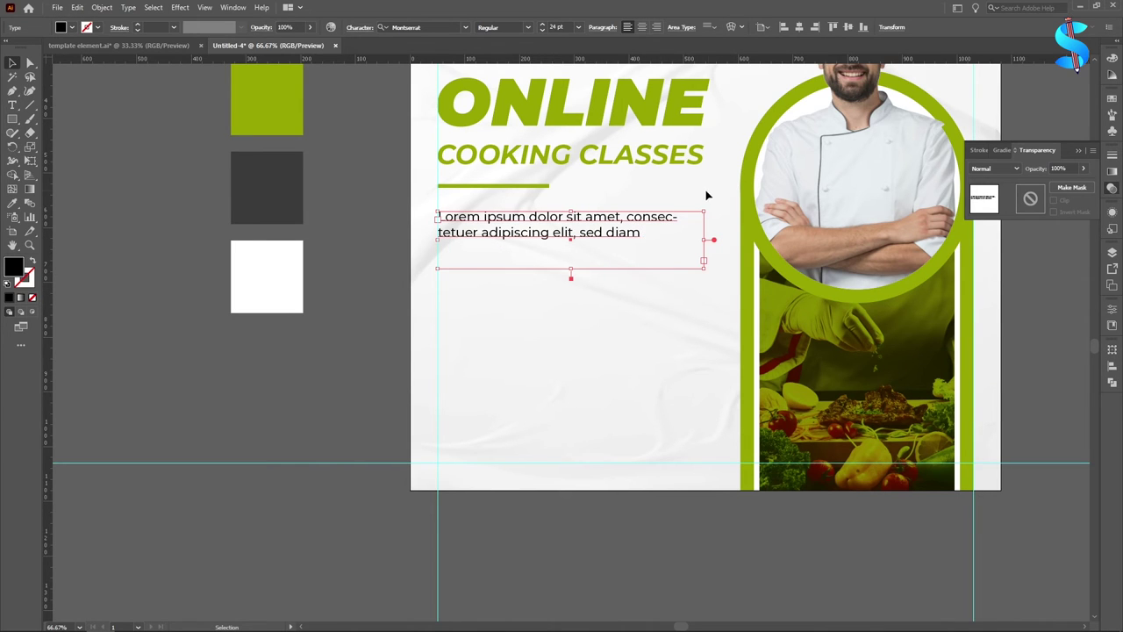
Increase the placeholder paragraph's leading to 35 pt.
{"action": "left_click", "coordinate": [356, 32]}
{"action": "left_click", "coordinate": [327, 79]}
{"action": "left_click", "coordinate": [327, 79]}
{"action": "left_click", "coordinate": [326, 79]}
{"action": "left_click", "coordinate": [326, 79]}
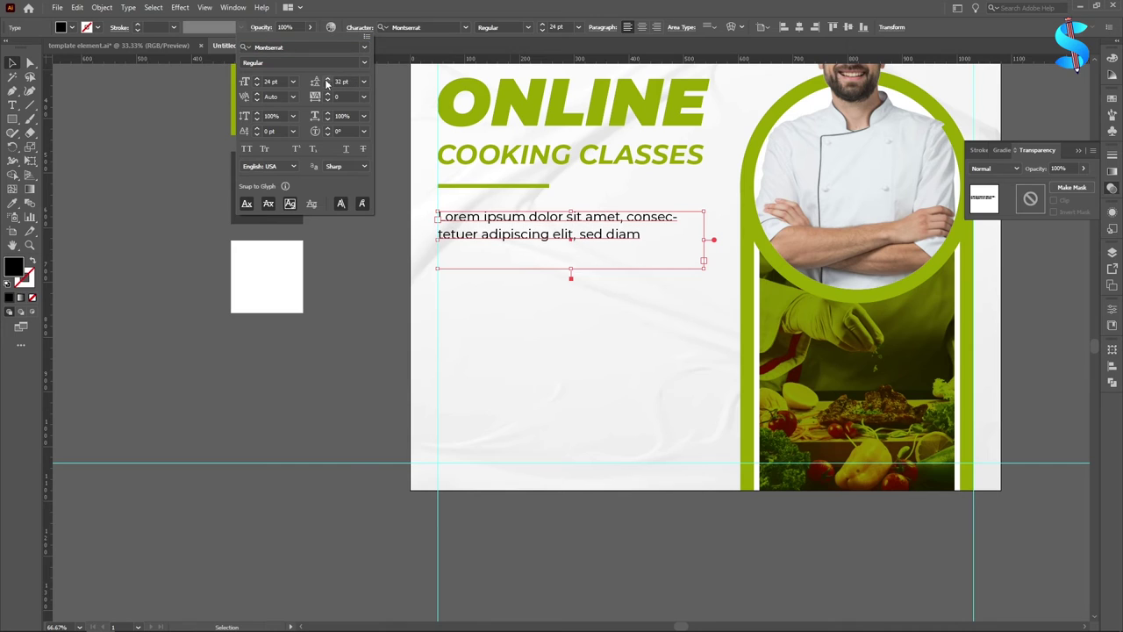
{"action": "left_click", "coordinate": [326, 79]}
{"action": "left_click", "coordinate": [327, 79]}
{"action": "left_click", "coordinate": [13, 63]}
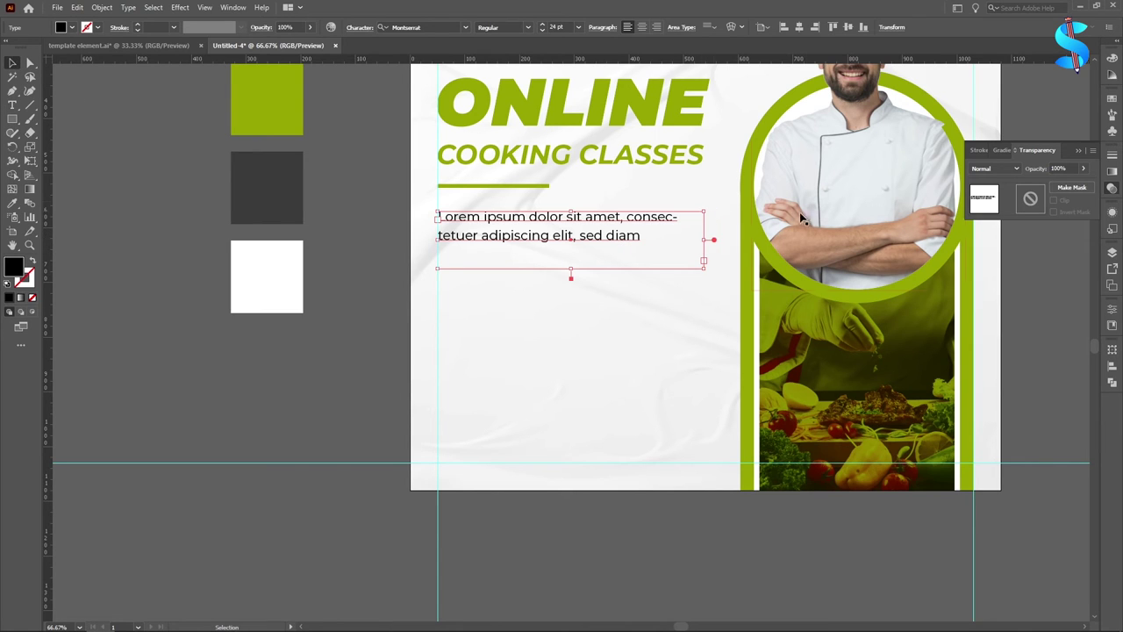
Widen the placeholder text box so "consectetuer" fits on the first line, and slightly increase the paragraph's leading.
{"action": "left_click_drag", "start_coordinate": [707, 240], "coordinate": [720, 244]}
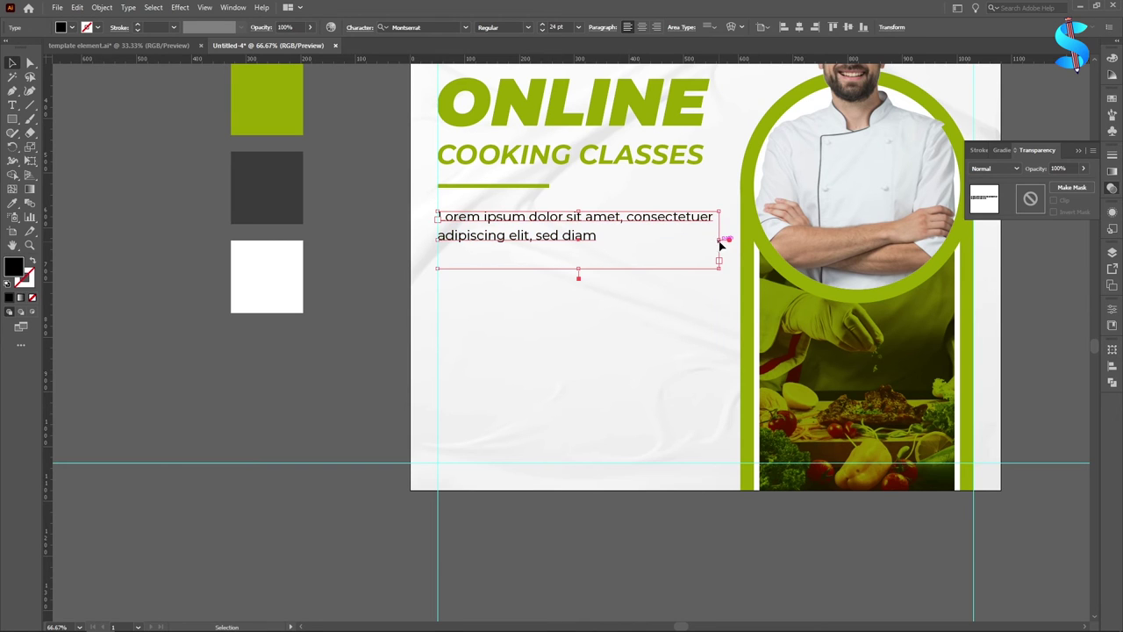
{"action": "left_click", "coordinate": [146, 141]}
{"action": "left_click", "coordinate": [594, 246]}
{"action": "left_click", "coordinate": [360, 28]}
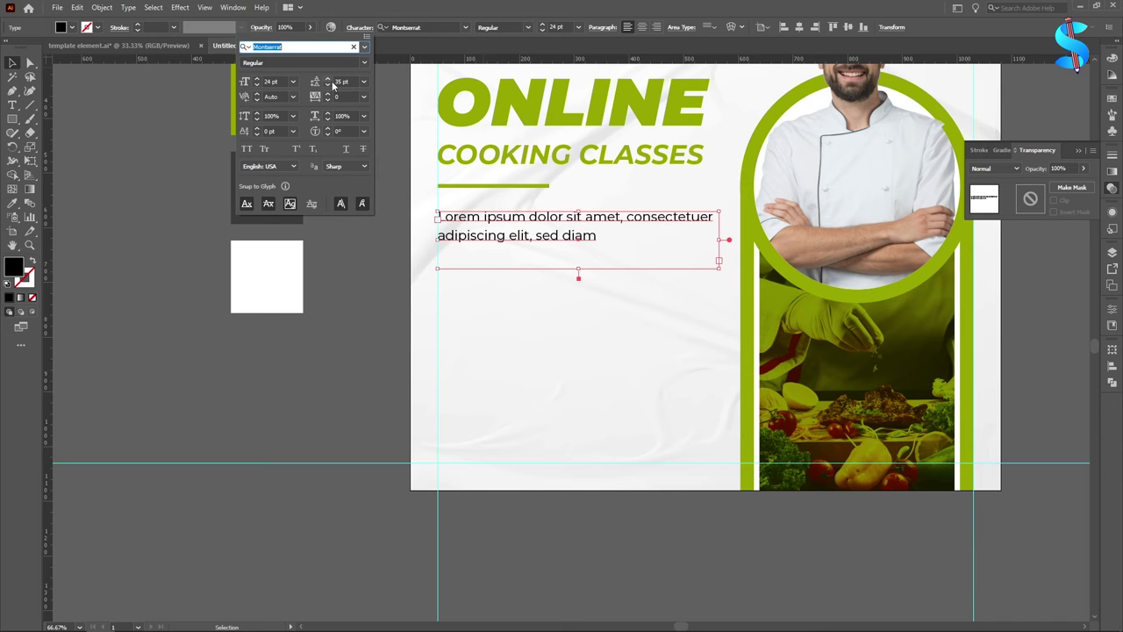
{"action": "left_click", "coordinate": [357, 305]}
{"action": "left_click", "coordinate": [357, 306]}
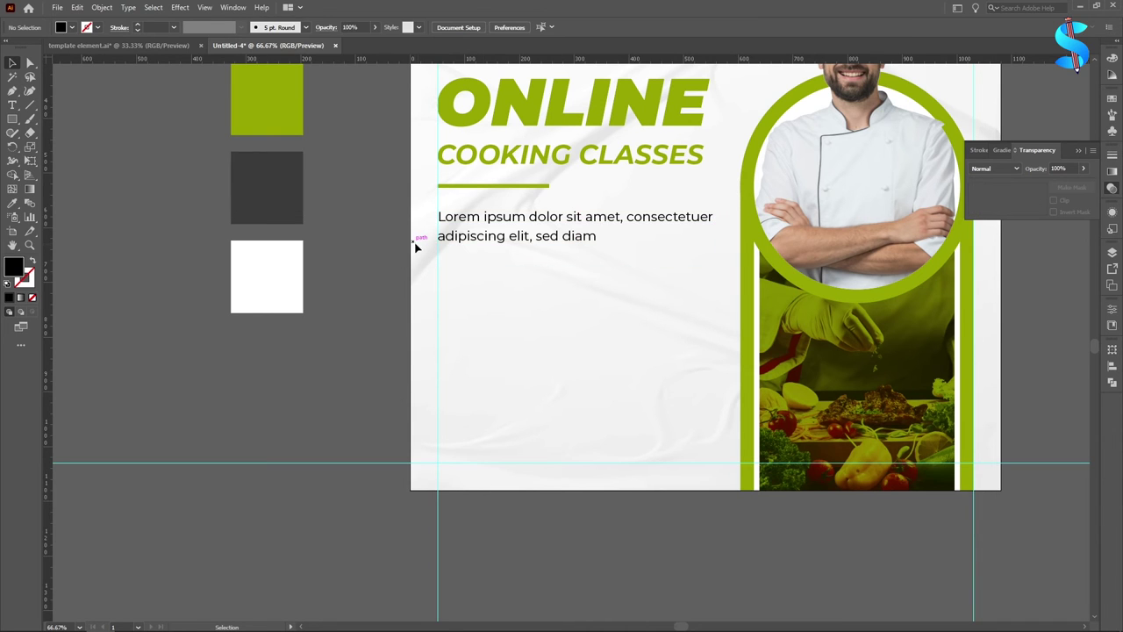
Nudge the placeholder paragraph left to line up with the left margin guide and recolor it with the dark gray swatch.
{"action": "scroll", "coordinate": [444, 229], "scroll_direction": "up", "scroll_amount": 6}
{"action": "left_click", "coordinate": [427, 204]}
{"action": "key", "text": "Left"}
{"action": "key", "text": "Left"}
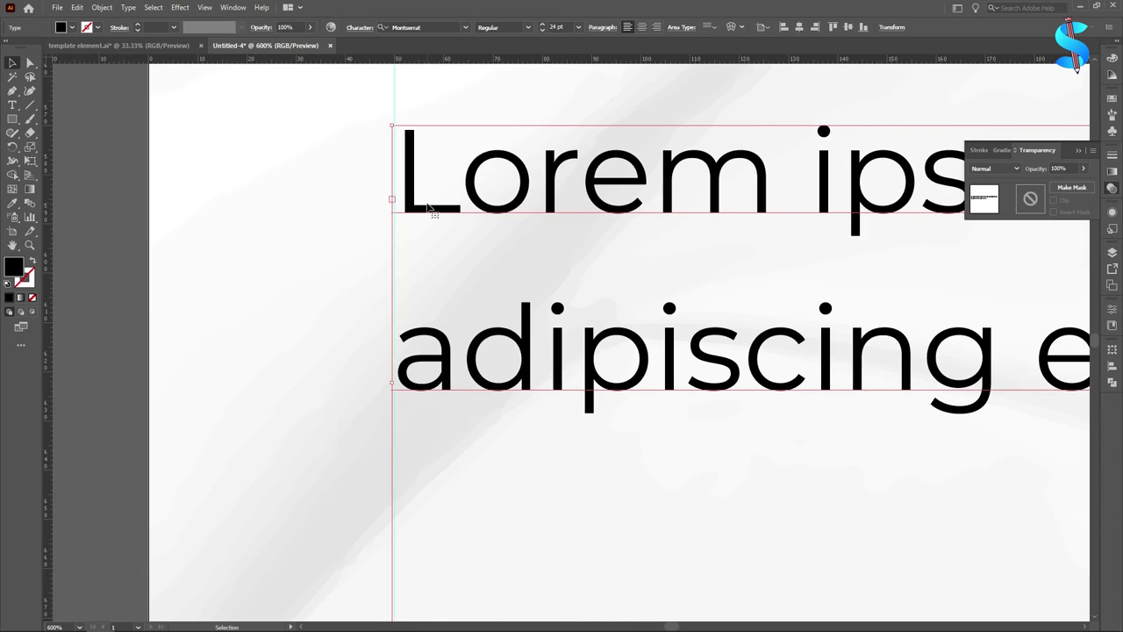
{"action": "scroll", "coordinate": [509, 251], "scroll_direction": "down", "scroll_amount": 6}
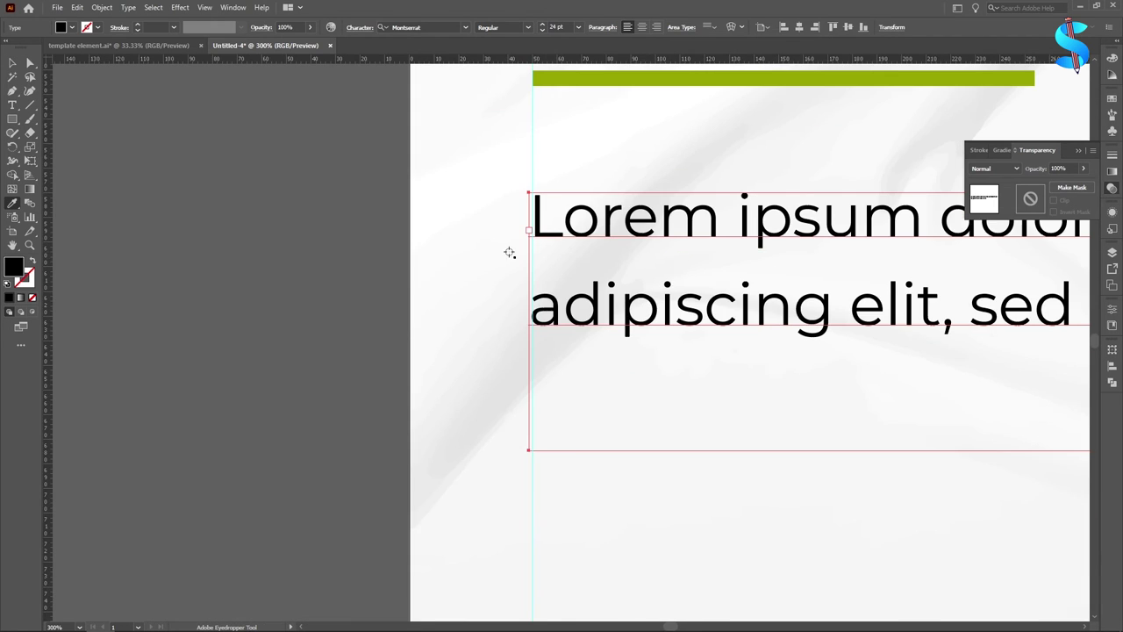
{"action": "left_click", "coordinate": [12, 64]}
{"action": "left_click", "coordinate": [60, 110]}
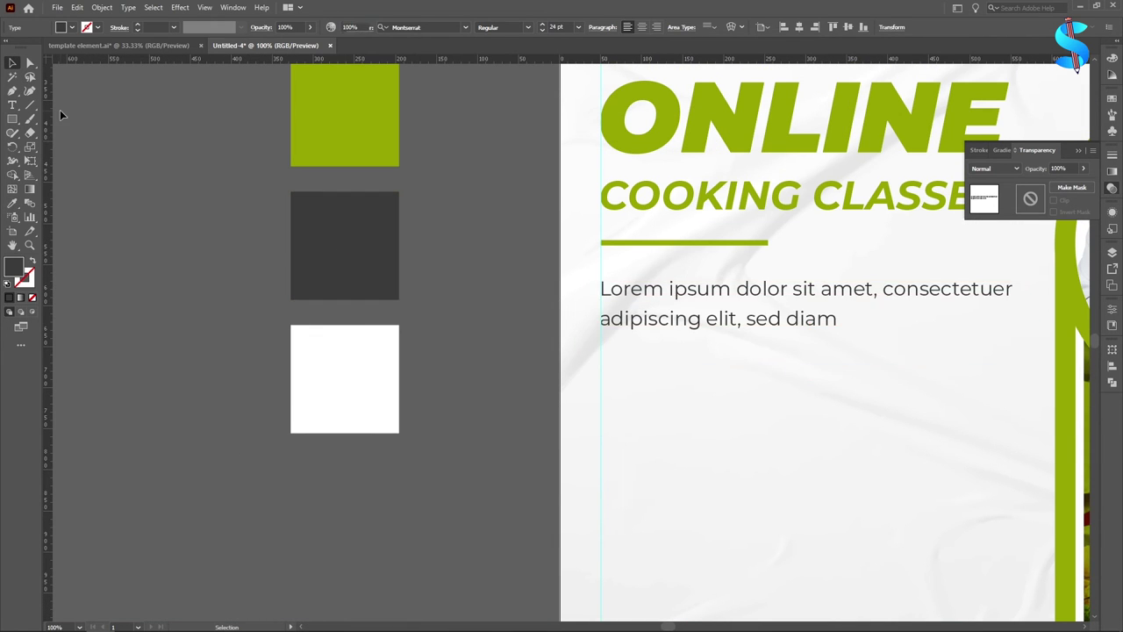
Thin the green divider bar under "COOKING CLASSES" to about 5 px high.
{"action": "scroll", "coordinate": [158, 200], "scroll_direction": "down", "scroll_amount": 1}
{"action": "scroll", "coordinate": [158, 201], "scroll_direction": "up", "scroll_amount": 1}
{"action": "left_click", "coordinate": [543, 270]}
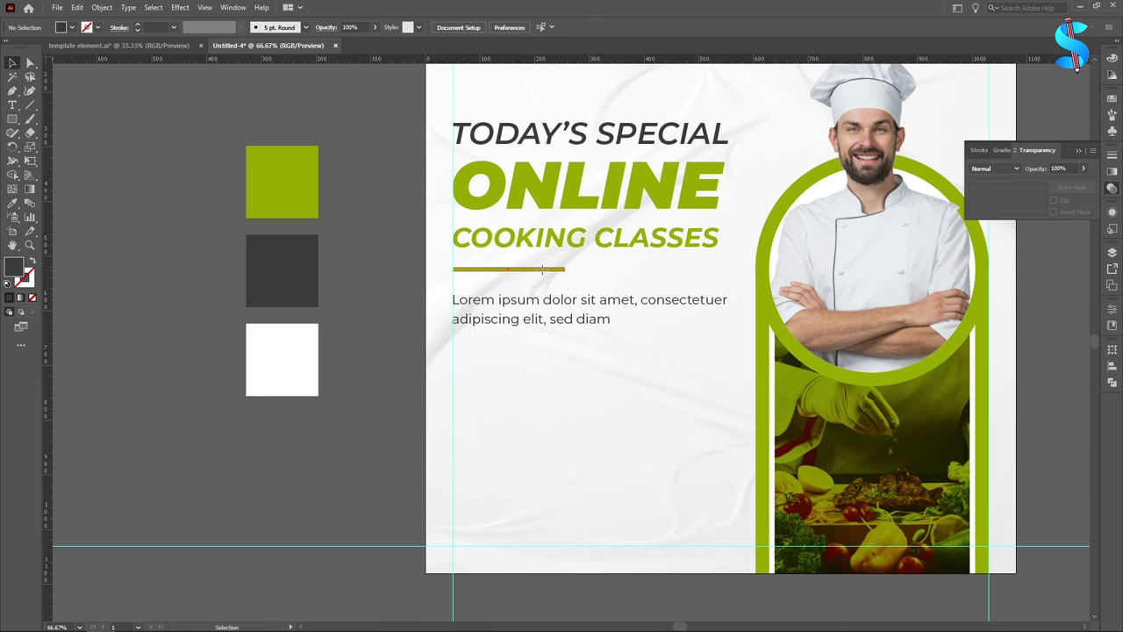
{"action": "scroll", "coordinate": [533, 263], "scroll_direction": "up", "scroll_amount": 8}
{"action": "left_click_drag", "start_coordinate": [480, 262], "coordinate": [481, 263]}
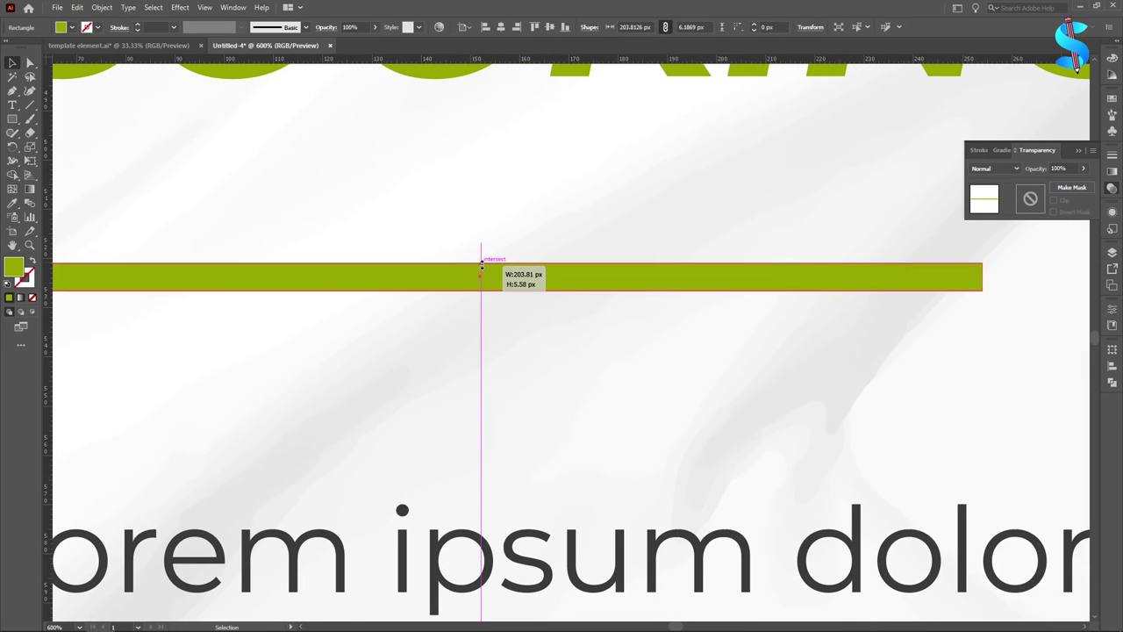
{"action": "scroll", "coordinate": [570, 273], "scroll_direction": "down", "scroll_amount": 4}
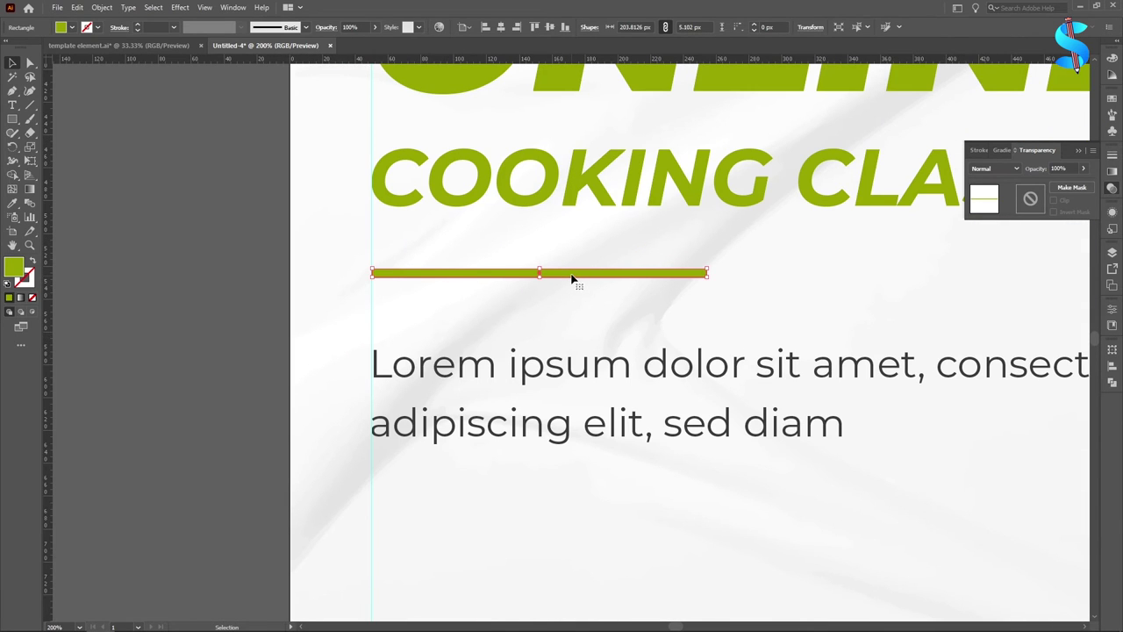
{"action": "scroll", "coordinate": [571, 275], "scroll_direction": "down", "scroll_amount": 5}
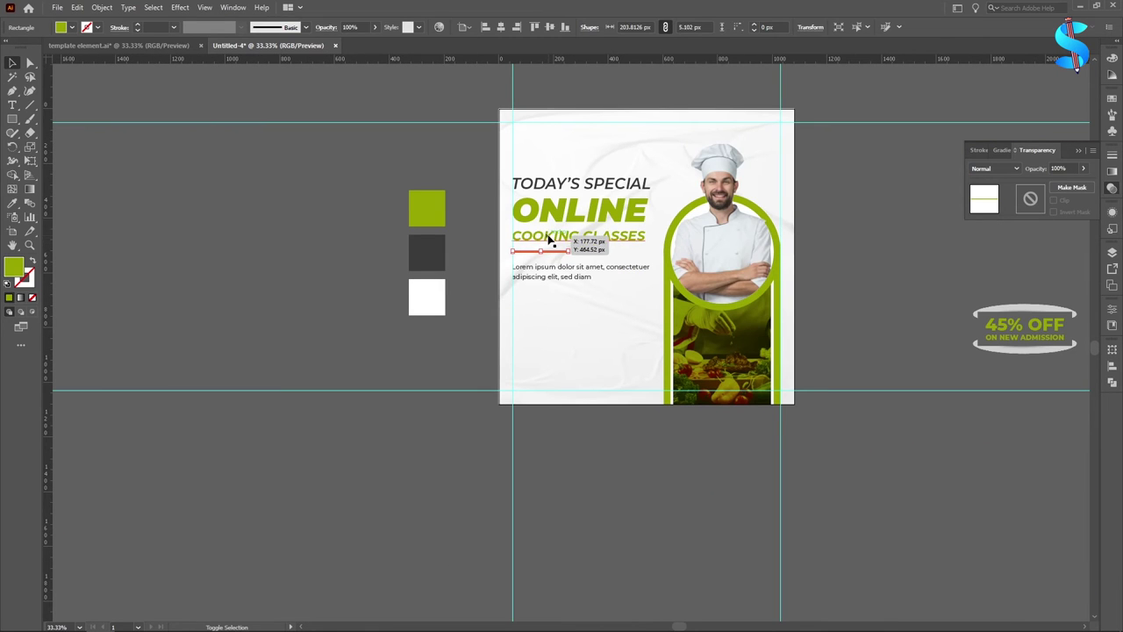
Scale up the three headline lines together with the green bar to about 533 px wide.
{"action": "left_click", "coordinate": [640, 211], "text": "shift"}
{"action": "scroll", "coordinate": [652, 211], "scroll_direction": "up", "scroll_amount": 2}
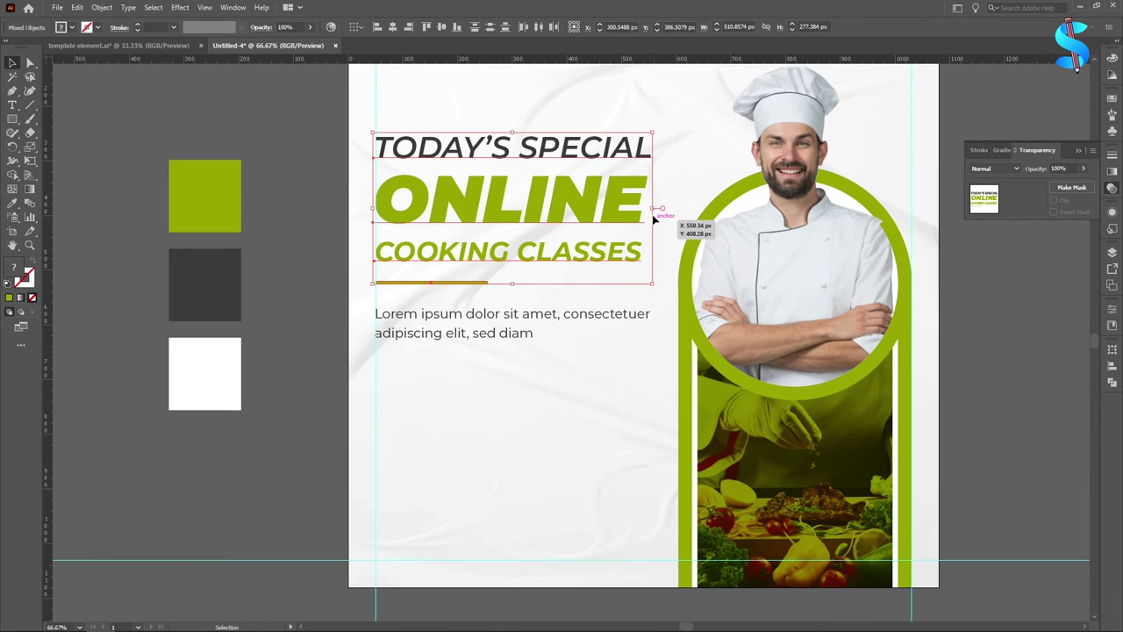
{"action": "left_click_drag", "start_coordinate": [653, 208], "coordinate": [666, 208]}
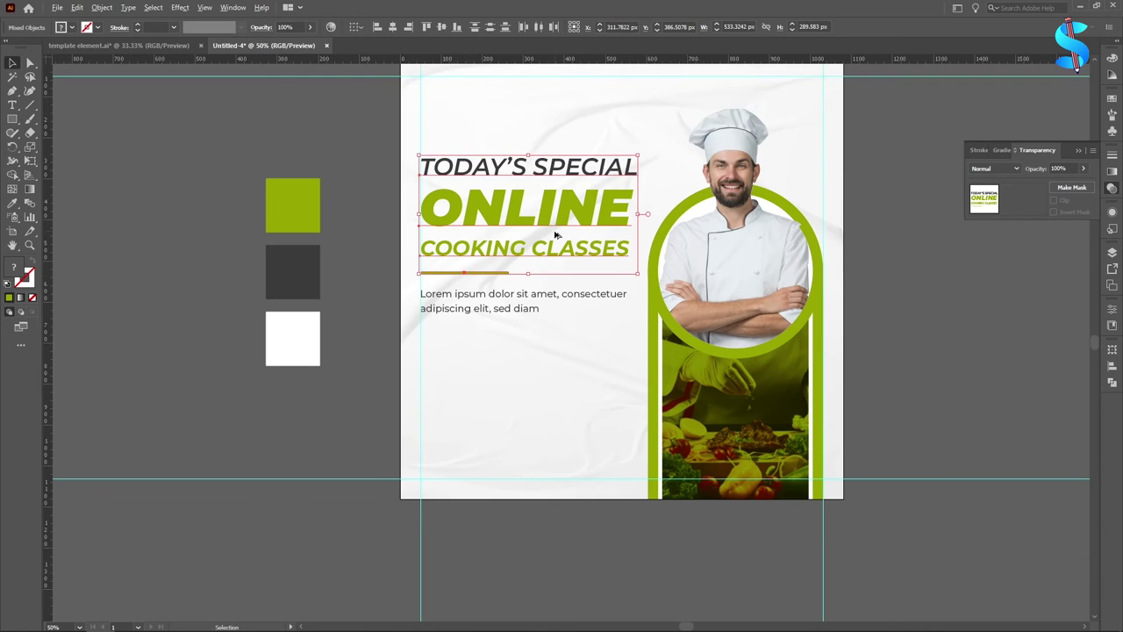
Move the "45% OFF ON NEW ADMISSION" badge below the paragraph at the left margin guide and bring it to the front.
{"action": "scroll", "coordinate": [566, 231], "scroll_direction": "down", "scroll_amount": 1}
{"action": "scroll", "coordinate": [293, 321], "scroll_direction": "down", "scroll_amount": 3}
{"action": "scroll", "coordinate": [401, 281], "scroll_direction": "down", "scroll_amount": 2}
{"action": "left_click_drag", "start_coordinate": [802, 266], "coordinate": [441, 264]}
{"action": "scroll", "coordinate": [441, 261], "scroll_direction": "up", "scroll_amount": 3}
{"action": "right_click", "coordinate": [439, 252]}
{"action": "mouse_move", "coordinate": [465, 416]}
{"action": "left_click", "coordinate": [604, 416]}
{"action": "scroll", "coordinate": [412, 257], "scroll_direction": "up", "scroll_amount": 2}
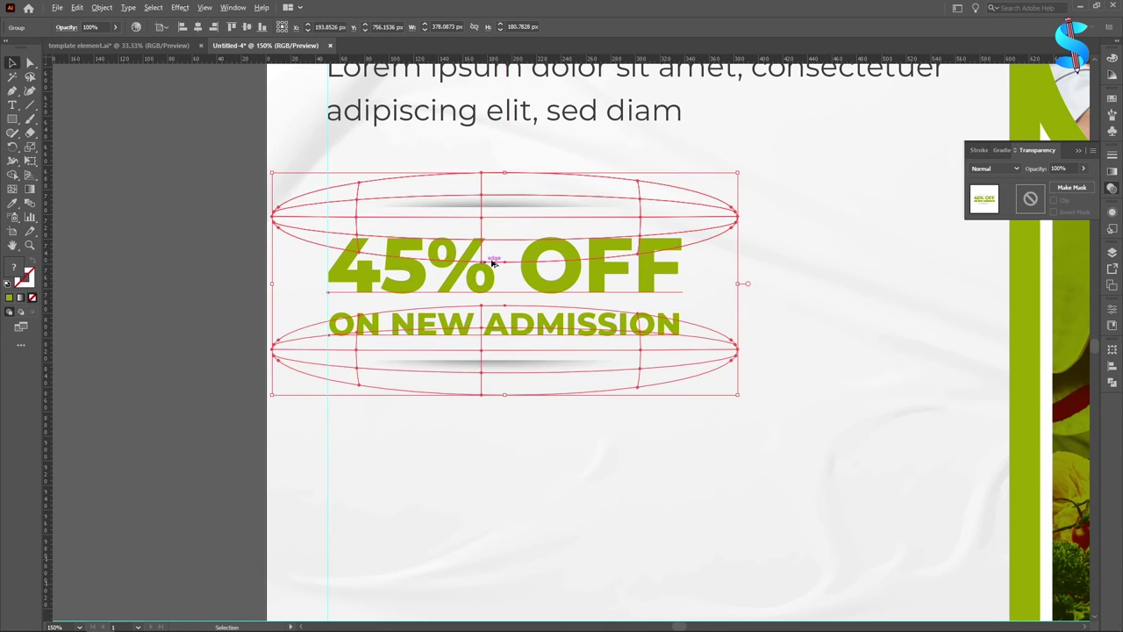
Shift the 45% OFF badge down about 13 px for more space below the paragraph.
{"action": "scroll", "coordinate": [393, 278], "scroll_direction": "down", "scroll_amount": 3}
{"action": "left_click", "coordinate": [349, 289]}
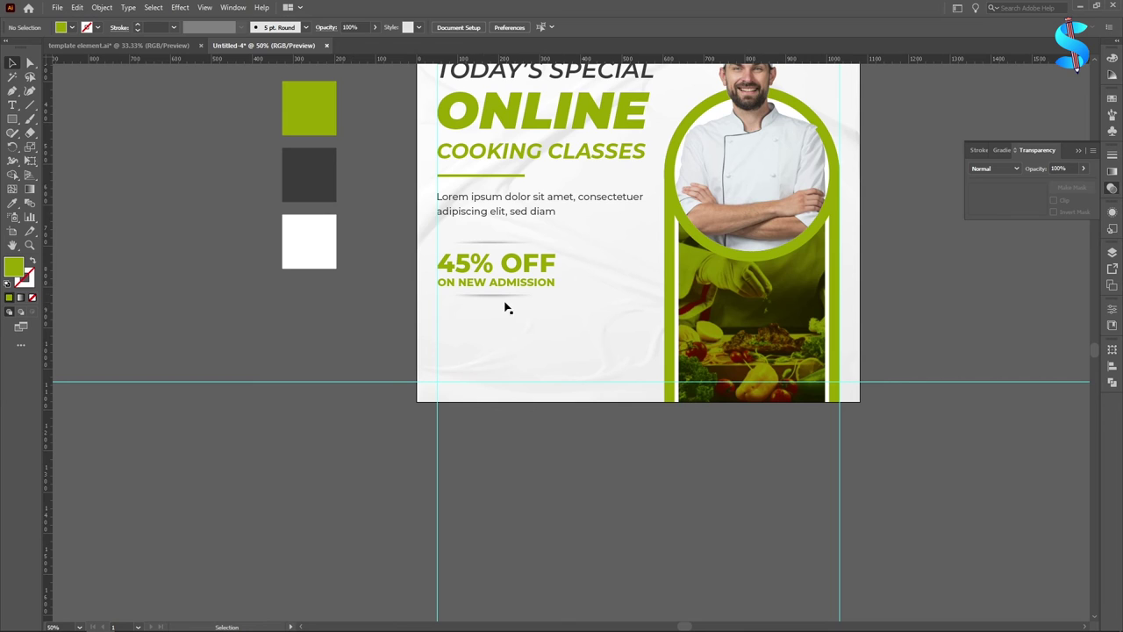
{"action": "left_click", "coordinate": [516, 266]}
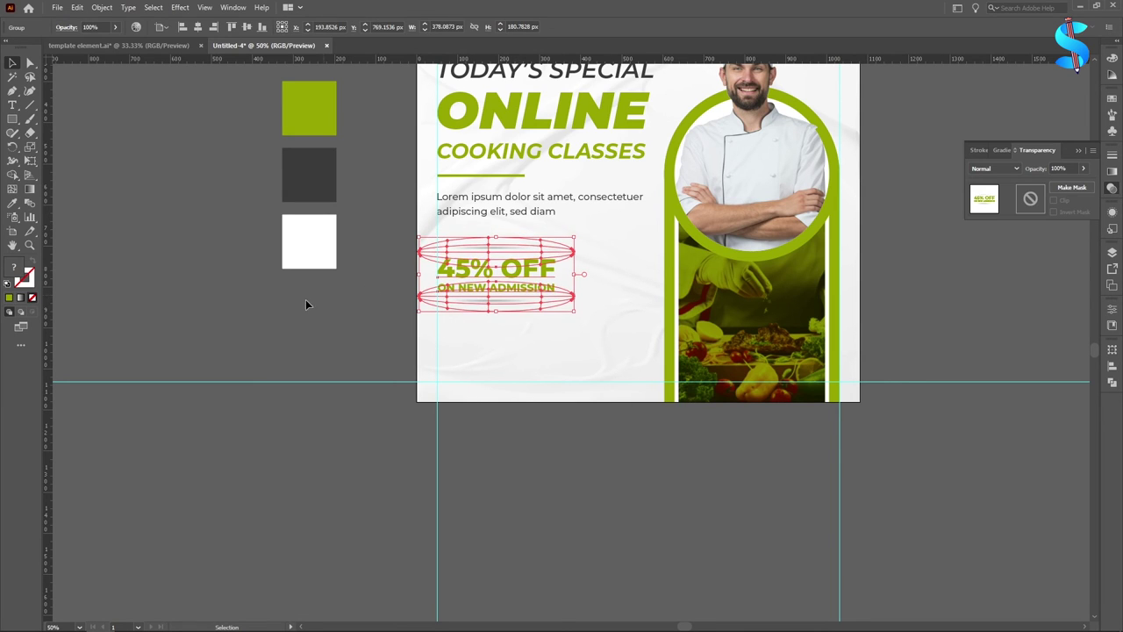
{"action": "left_click", "coordinate": [238, 343]}
Draw a green rectangle about 171 × 44 px below the badge, starting at the left margin guide.
{"action": "left_click", "coordinate": [12, 120]}
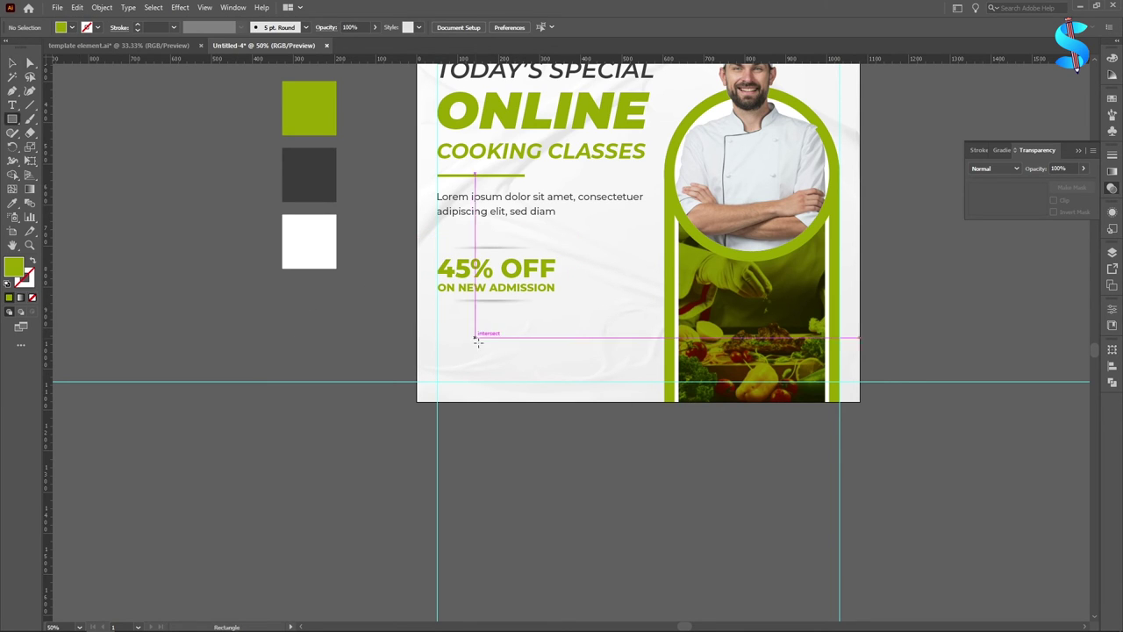
{"action": "scroll", "coordinate": [473, 337], "scroll_direction": "up", "scroll_amount": 2}
{"action": "left_click_drag", "start_coordinate": [408, 302], "coordinate": [549, 337]}
{"action": "scroll", "coordinate": [416, 310], "scroll_direction": "up", "scroll_amount": 2}
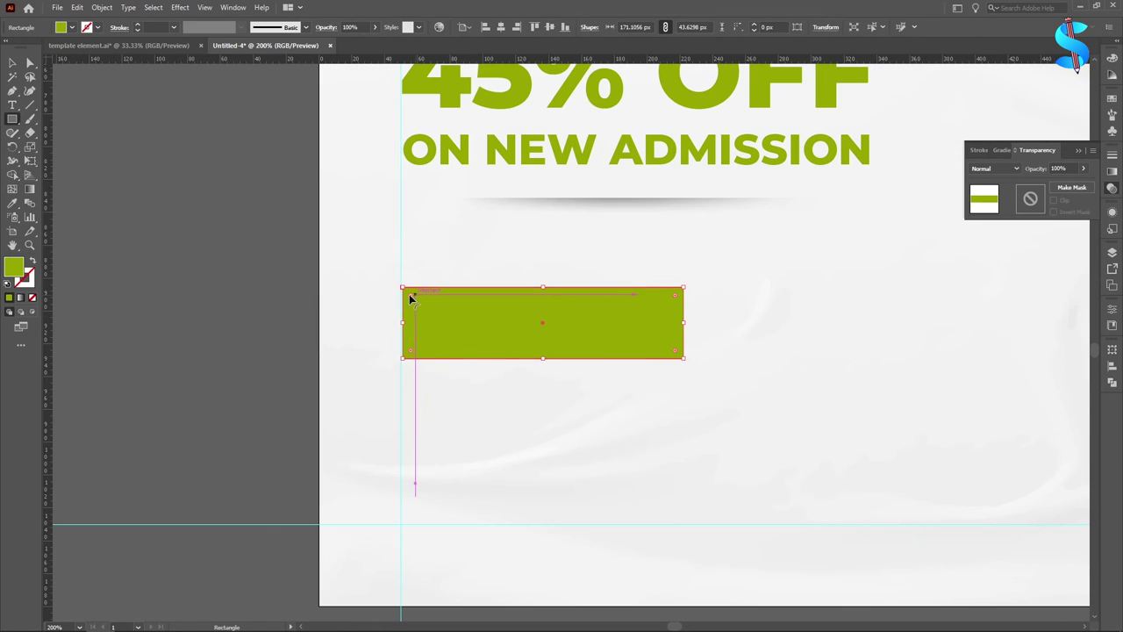
Round the green rectangle's corners to about 22 px to form a pill-shaped button.
{"action": "left_click_drag", "start_coordinate": [410, 297], "coordinate": [552, 371]}
{"action": "key", "text": "v"}
{"action": "scroll", "coordinate": [571, 311], "scroll_direction": "up", "scroll_amount": 2}
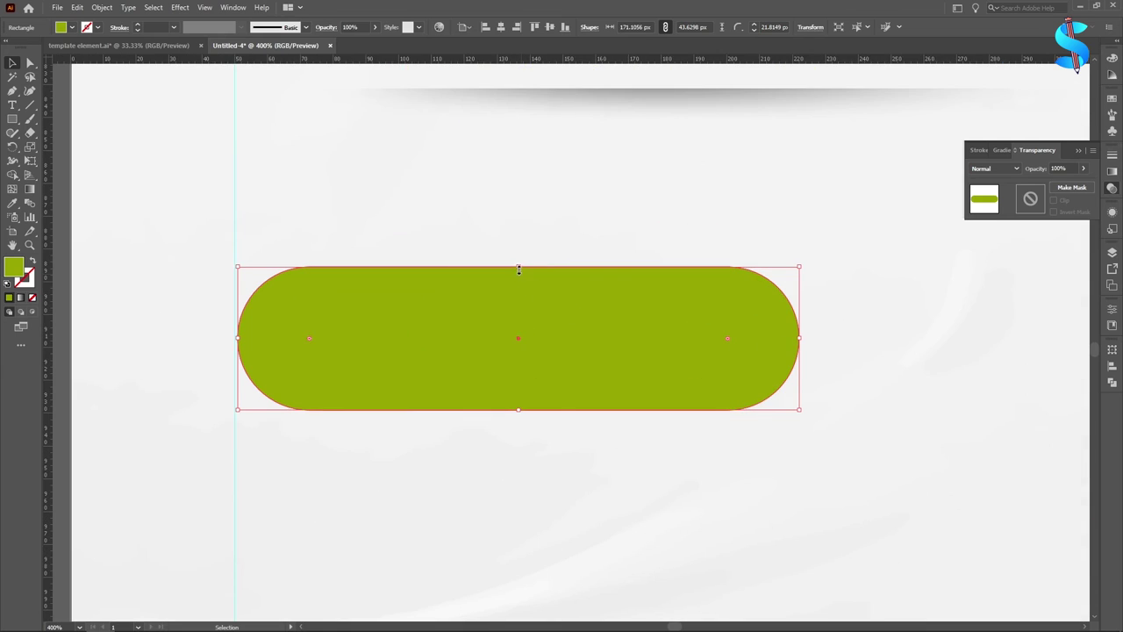
{"action": "scroll", "coordinate": [562, 302], "scroll_direction": "down", "scroll_amount": 4}
{"action": "left_click", "coordinate": [315, 304]}
{"action": "scroll", "coordinate": [634, 310], "scroll_direction": "down", "scroll_amount": 4}
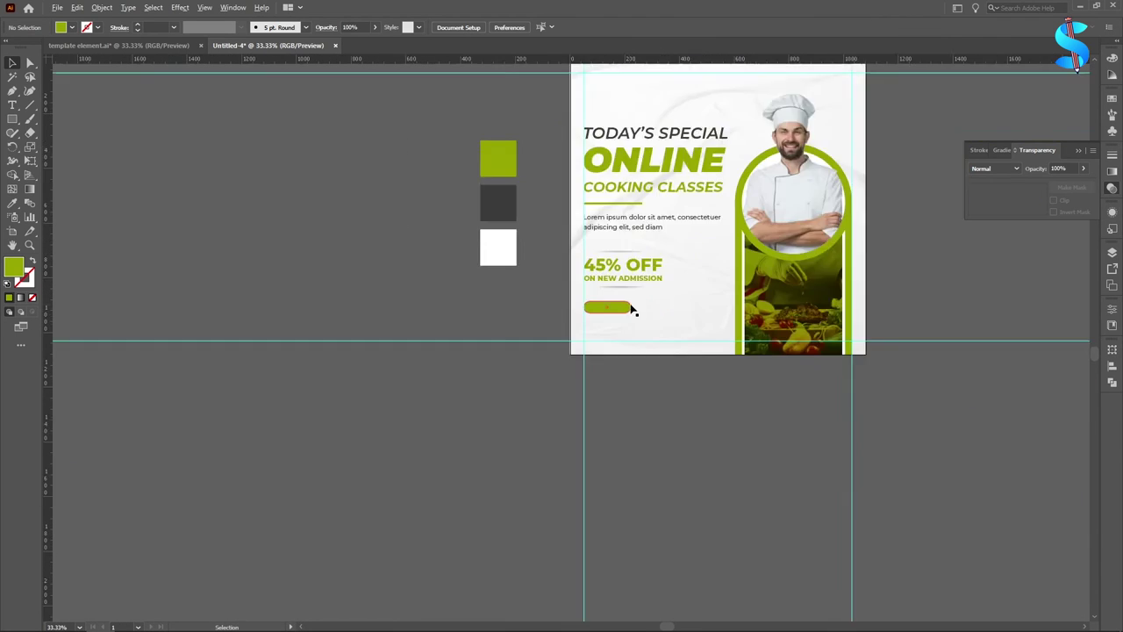
Add a "LEARN MORE" point text in Montserrat Regular 24 pt beside the button.
{"action": "scroll", "coordinate": [630, 313], "scroll_direction": "up", "scroll_amount": 4}
{"action": "key", "text": "t"}
{"action": "scroll", "coordinate": [325, 259], "scroll_direction": "down", "scroll_amount": 1}
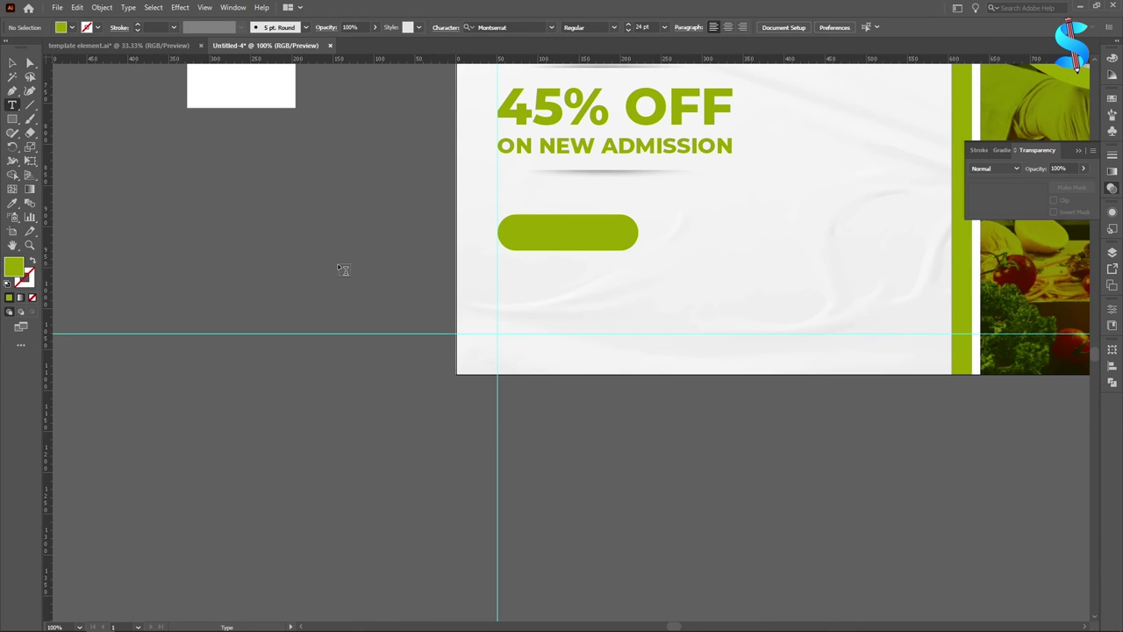
{"action": "scroll", "coordinate": [343, 269], "scroll_direction": "up", "scroll_amount": 2}
{"action": "left_click", "coordinate": [362, 254]}
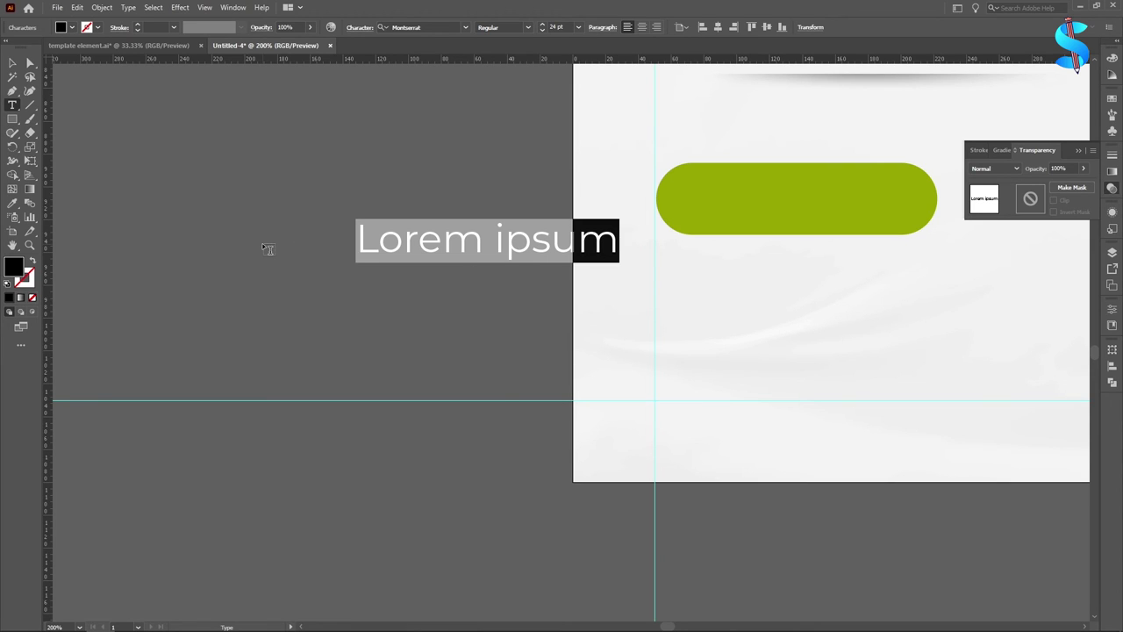
{"action": "type", "text": "LEARN "}
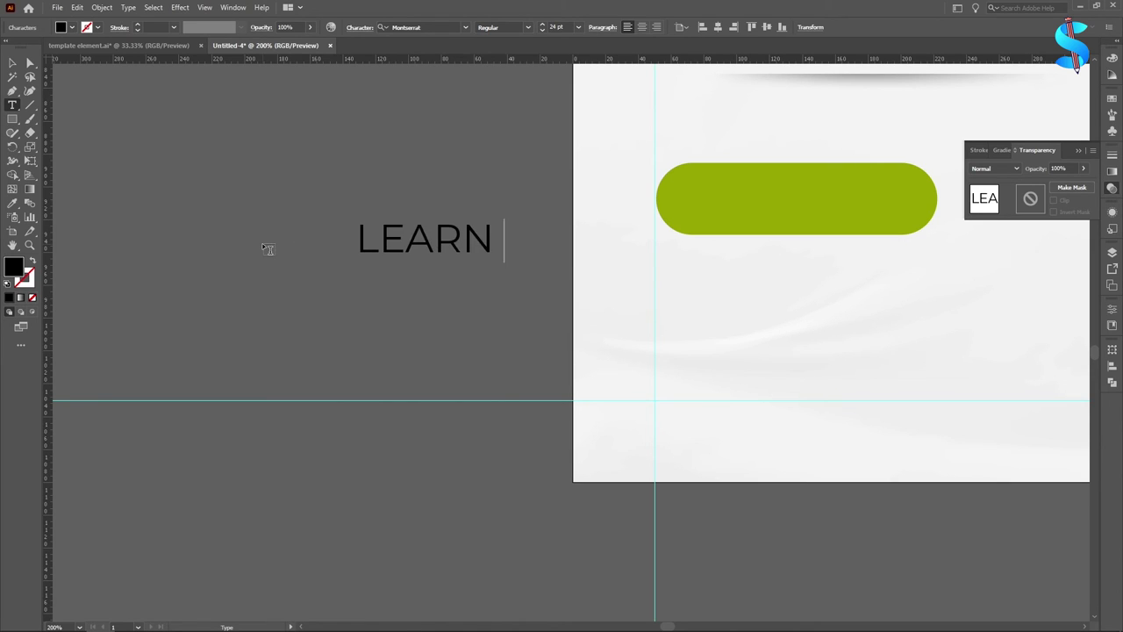
{"action": "type", "text": "MORE"}
Set the "LEARN MORE" text to Bold and recolor it with the white swatch.
{"action": "left_click", "coordinate": [10, 63]}
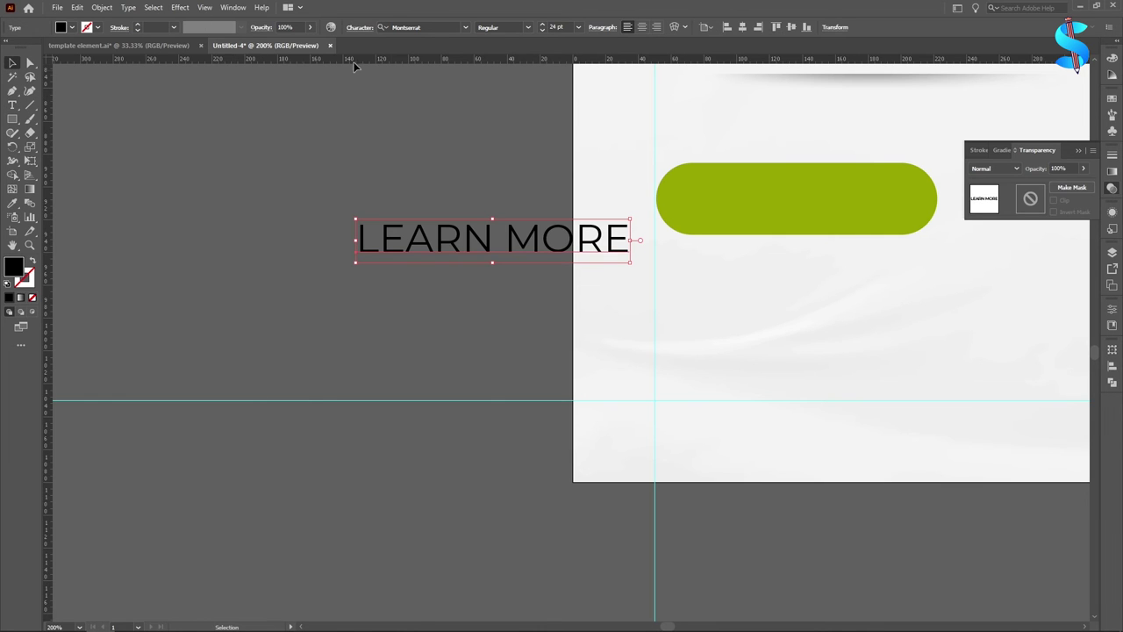
{"action": "left_click", "coordinate": [528, 28]}
{"action": "left_click", "coordinate": [501, 143]}
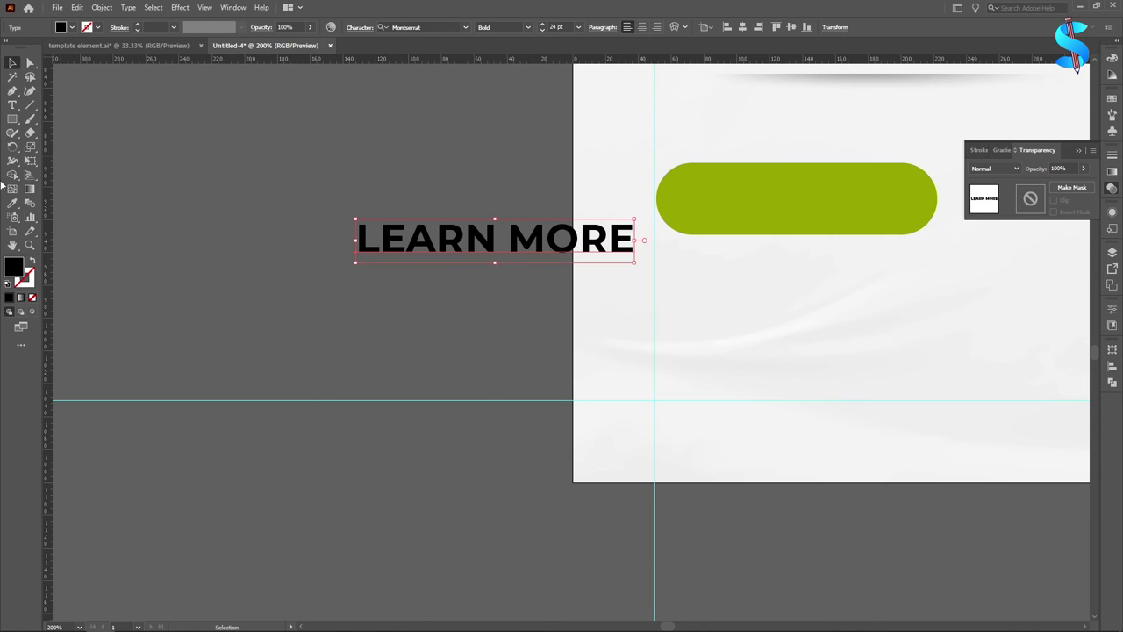
{"action": "scroll", "coordinate": [352, 241], "scroll_direction": "down", "scroll_amount": 3}
{"action": "scroll", "coordinate": [307, 214], "scroll_direction": "up", "scroll_amount": 4}
{"action": "left_click", "coordinate": [266, 190]}
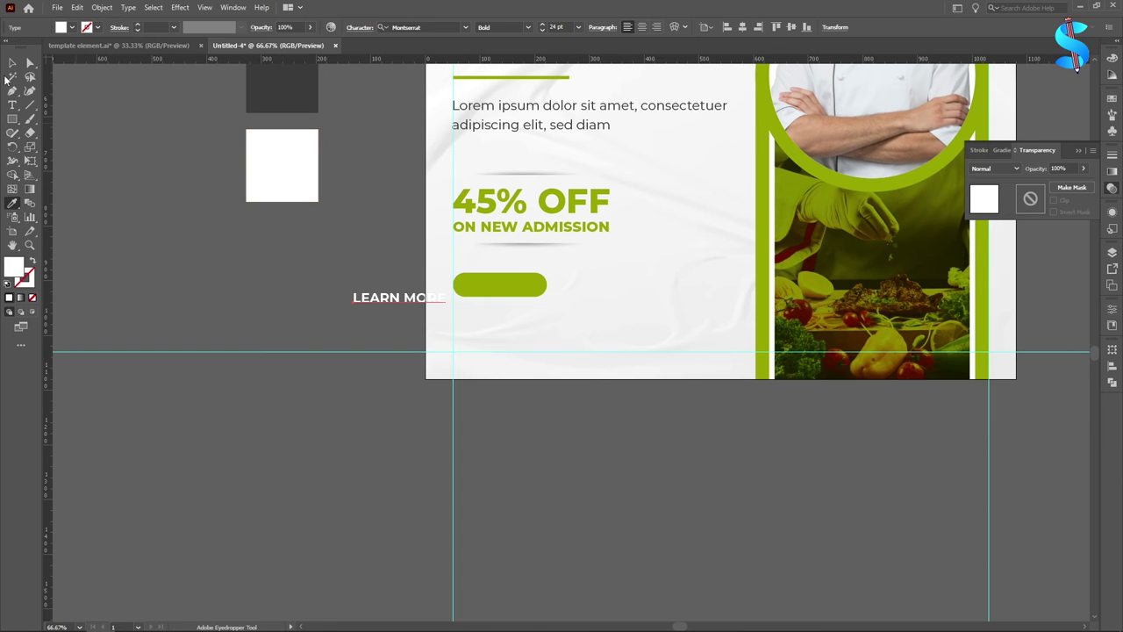
Move the "LEARN MORE" text onto the green button and scale it down to about 20 pt.
{"action": "left_click_drag", "start_coordinate": [381, 290], "coordinate": [493, 286]}
{"action": "key", "text": "ctrl+plus"}
{"action": "scroll", "coordinate": [491, 285], "scroll_direction": "up", "scroll_amount": 3}
{"action": "left_click_drag", "start_coordinate": [776, 287], "coordinate": [707, 290]}
Center the "LEARN MORE" text horizontally on the button and nudge it down for visual vertical balance.
{"action": "left_click", "coordinate": [726, 285], "text": "shift"}
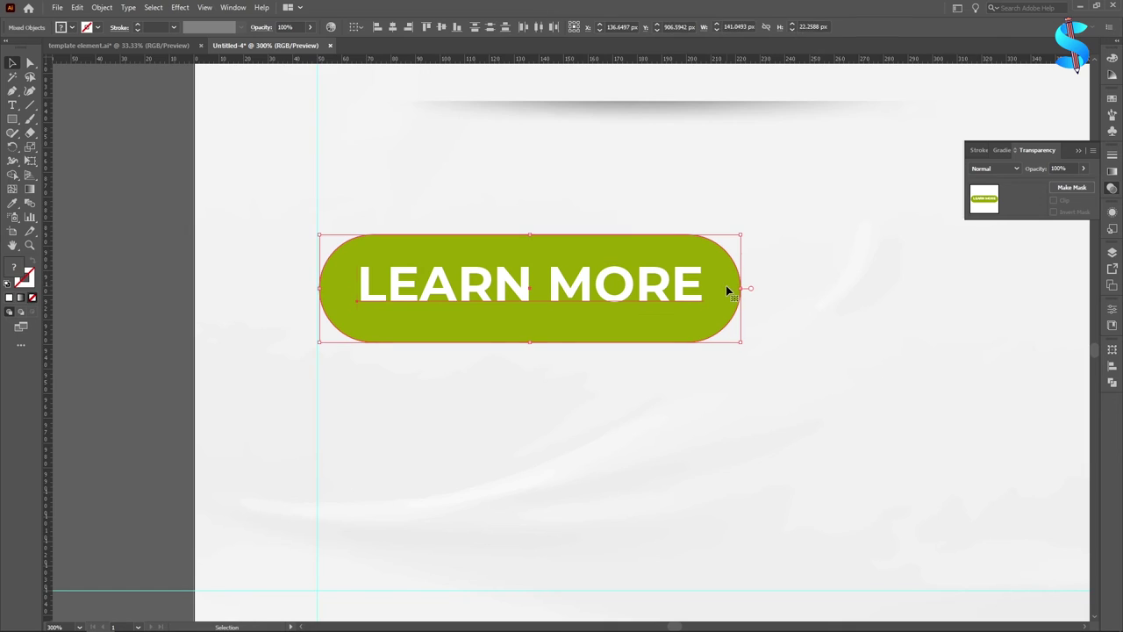
{"action": "left_click", "coordinate": [393, 27]}
{"action": "left_click", "coordinate": [113, 222]}
{"action": "left_click", "coordinate": [525, 298]}
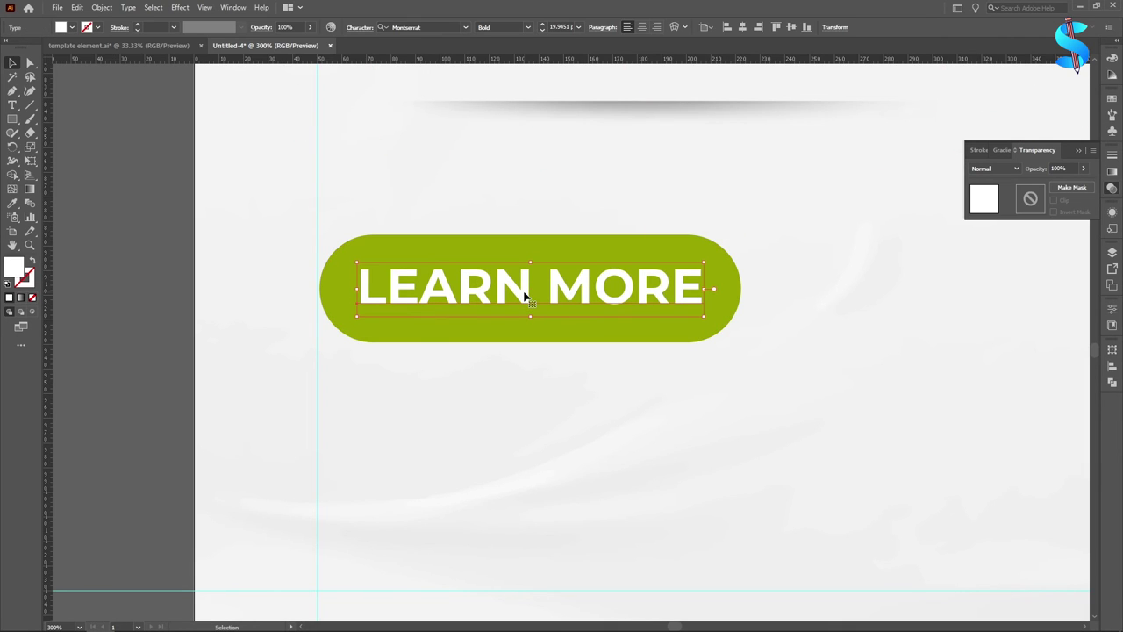
{"action": "key", "text": "Down"}
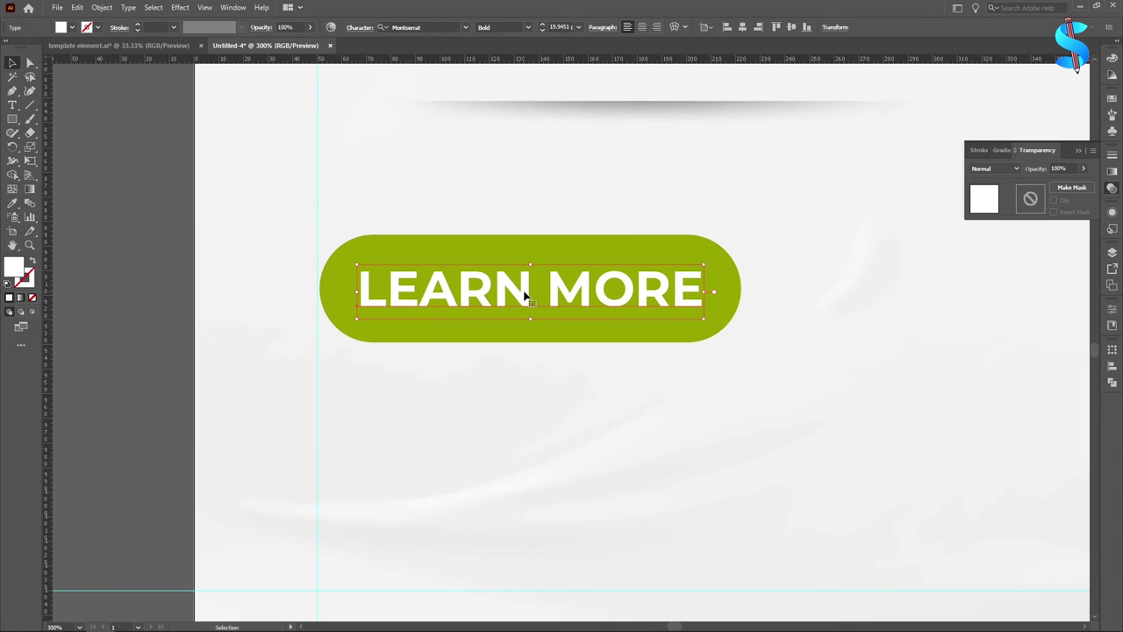
{"action": "key", "text": "ctrl+1"}
{"action": "left_click", "coordinate": [271, 297]}
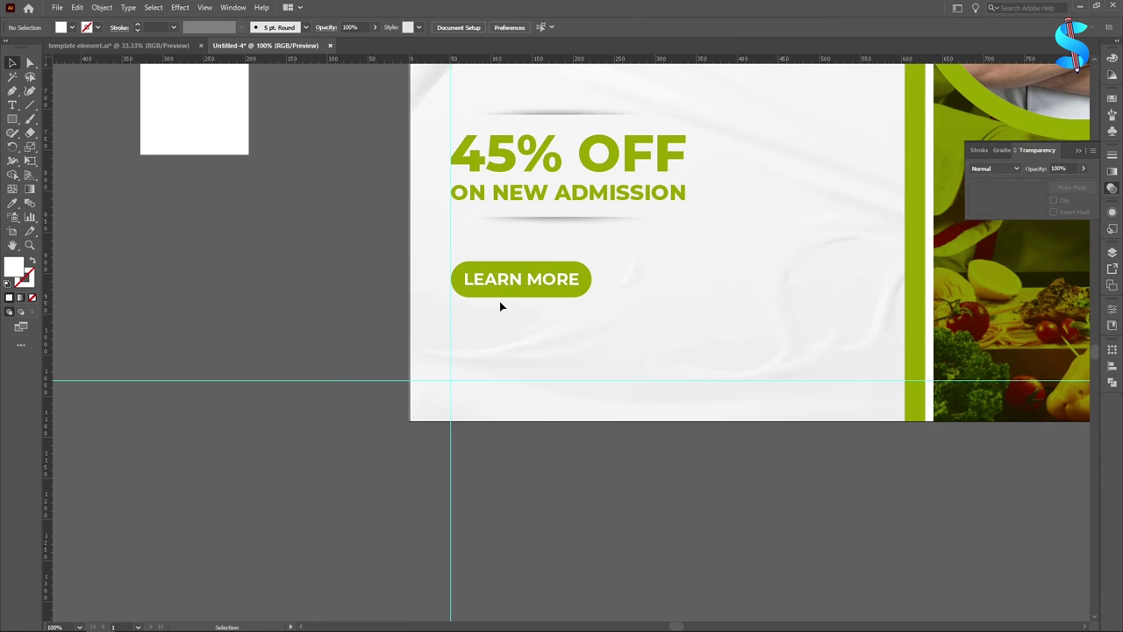
Enlarge the "LEARN MORE" text slightly from its center to about 147 px wide.
{"action": "scroll", "coordinate": [514, 301], "scroll_direction": "down", "scroll_amount": 2}
{"action": "scroll", "coordinate": [526, 300], "scroll_direction": "up", "scroll_amount": 6}
{"action": "left_click", "coordinate": [499, 232]}
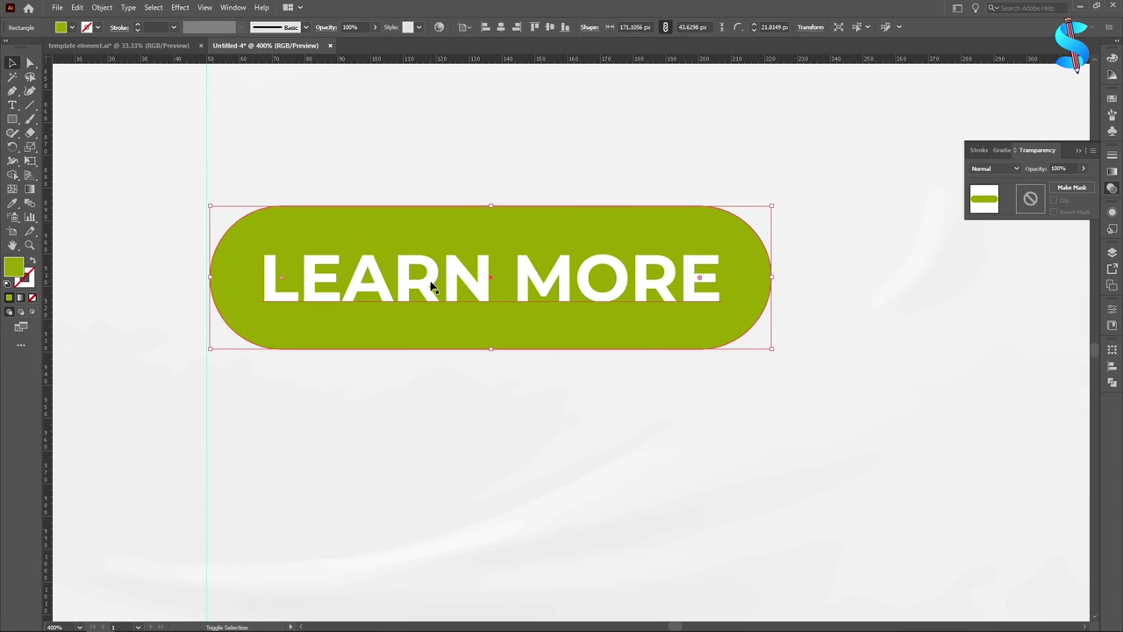
{"action": "left_click", "coordinate": [431, 287], "text": "shift"}
{"action": "left_click", "coordinate": [83, 293]}
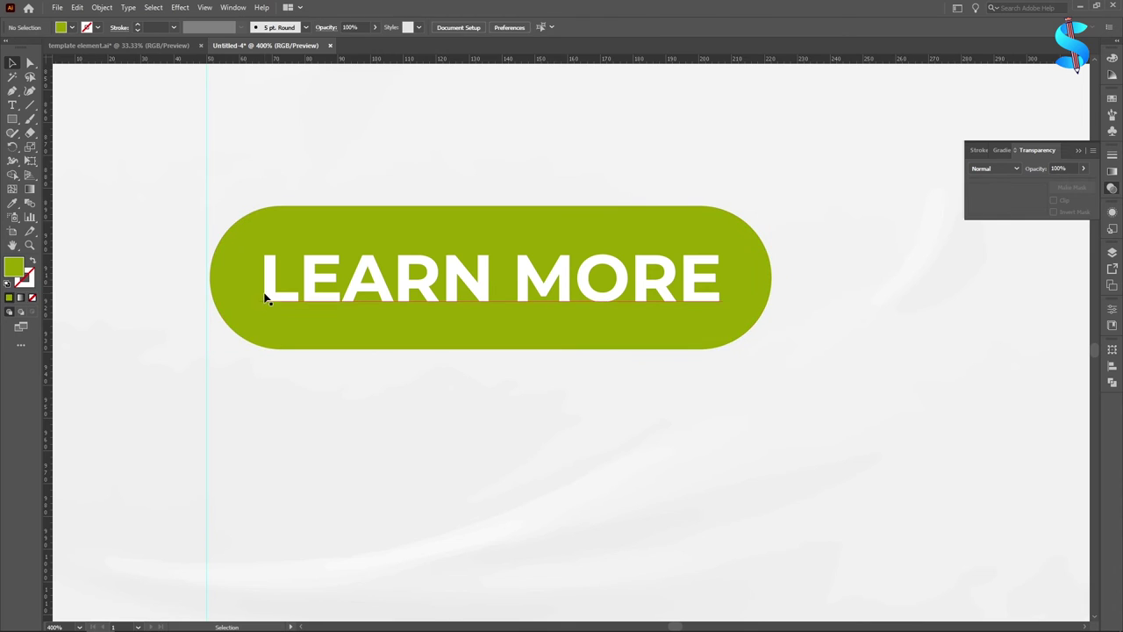
{"action": "left_click", "coordinate": [266, 294]}
{"action": "left_click_drag", "start_coordinate": [258, 282], "coordinate": [249, 282]}
Group the "LEARN MORE" text with its green button shape.
{"action": "left_click", "coordinate": [386, 217], "text": "shift"}
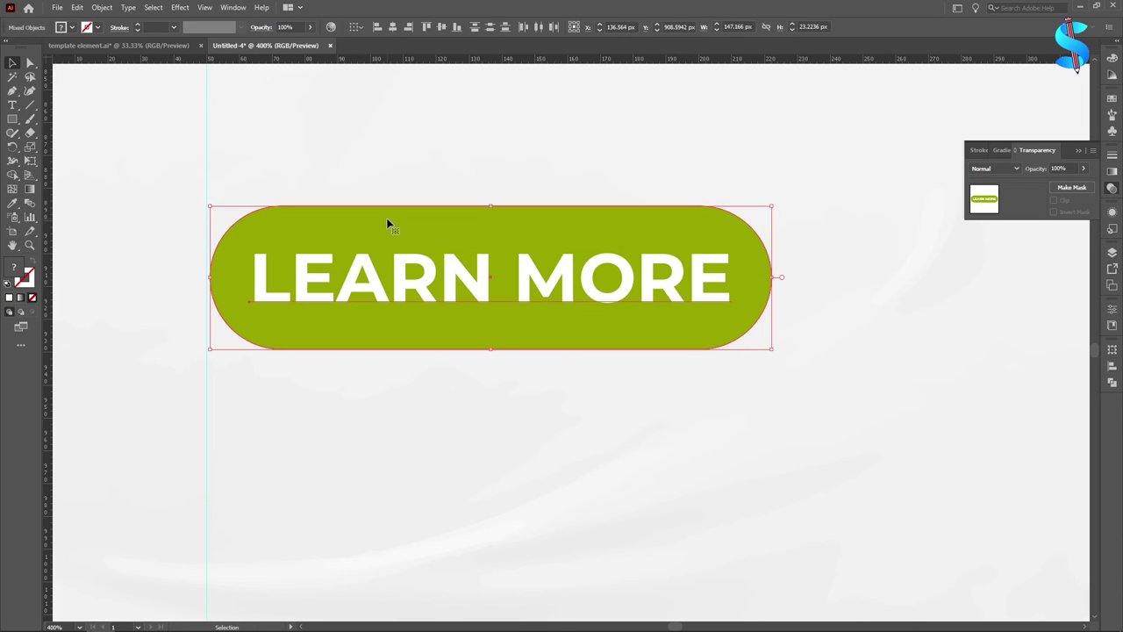
{"action": "key", "text": "ctrl+g"}
{"action": "key", "text": "ctrl+1"}
{"action": "left_click", "coordinate": [301, 262]}
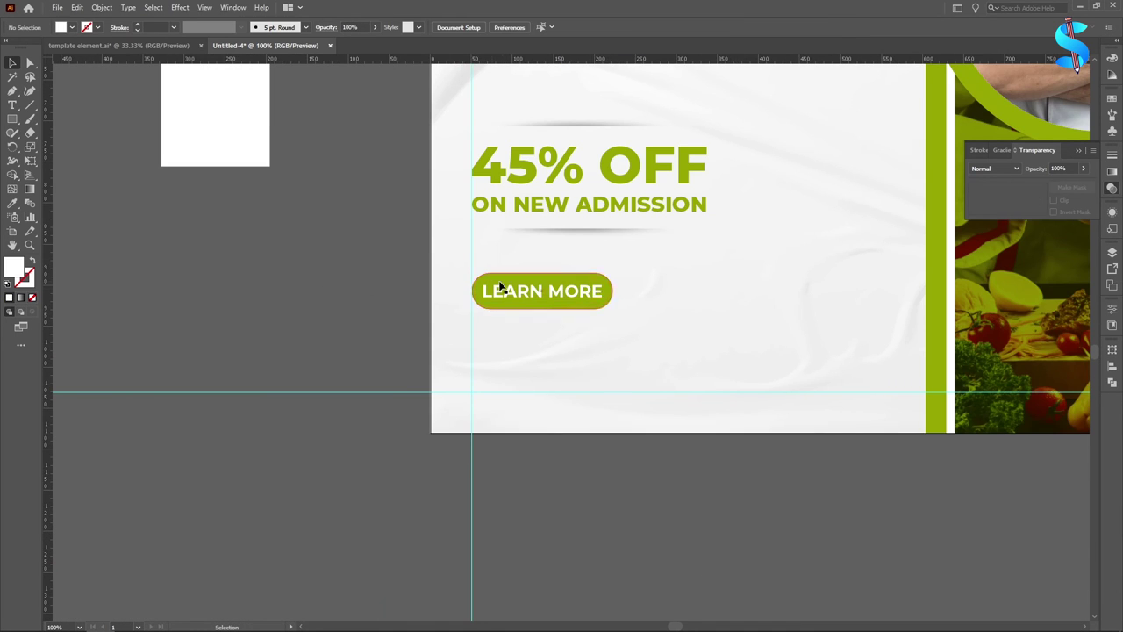
Copy the company logo, social icons, phone and website blocks, and decorative shapes from template element.ai to beside the post's artboard.
{"action": "scroll", "coordinate": [488, 279], "scroll_direction": "down", "scroll_amount": 2}
{"action": "scroll", "coordinate": [491, 307], "scroll_direction": "up", "scroll_amount": 2}
{"action": "scroll", "coordinate": [488, 274], "scroll_direction": "down", "scroll_amount": 1}
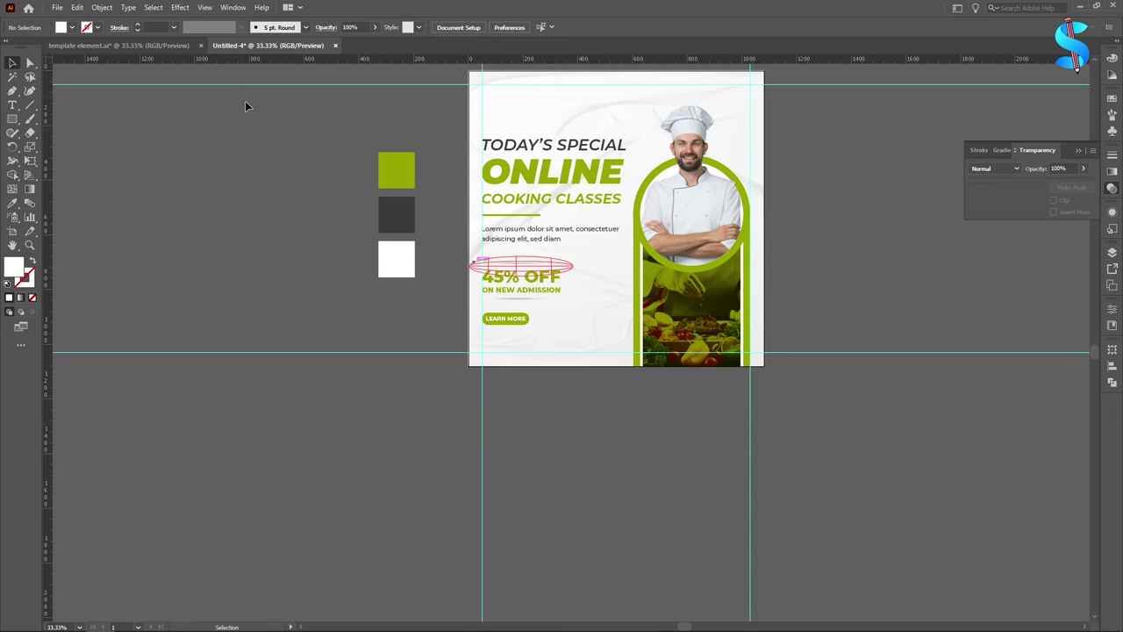
{"action": "left_click", "coordinate": [133, 47]}
{"action": "key", "text": "ctrl+minus"}
{"action": "scroll", "coordinate": [515, 257], "scroll_direction": "down", "scroll_amount": 1}
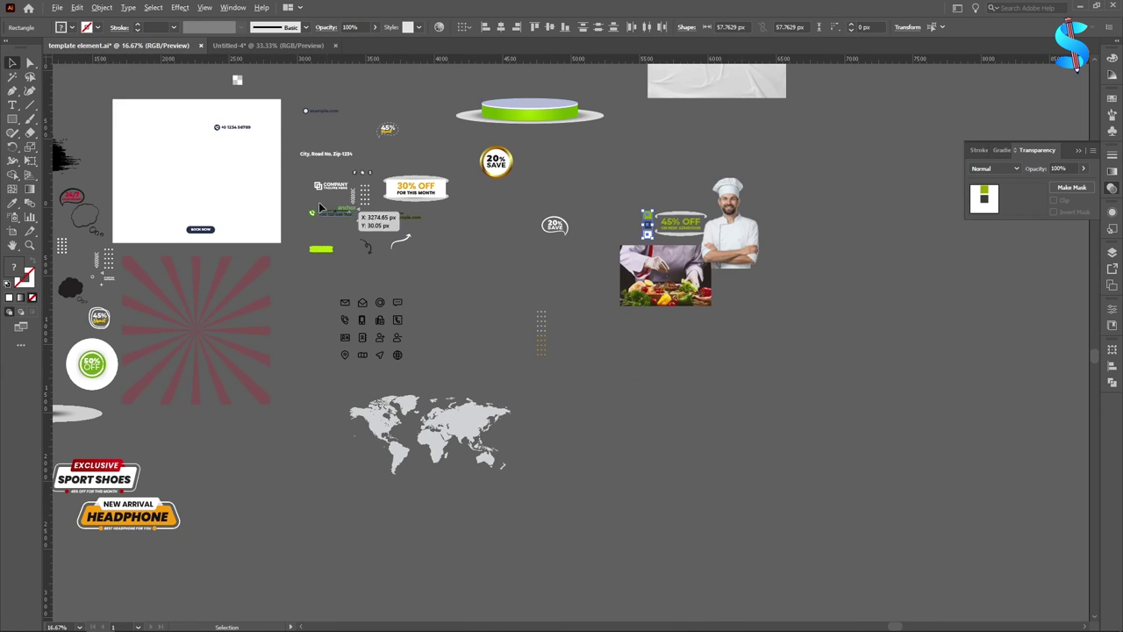
{"action": "scroll", "coordinate": [312, 201], "scroll_direction": "up", "scroll_amount": 2}
{"action": "left_click", "coordinate": [452, 235]}
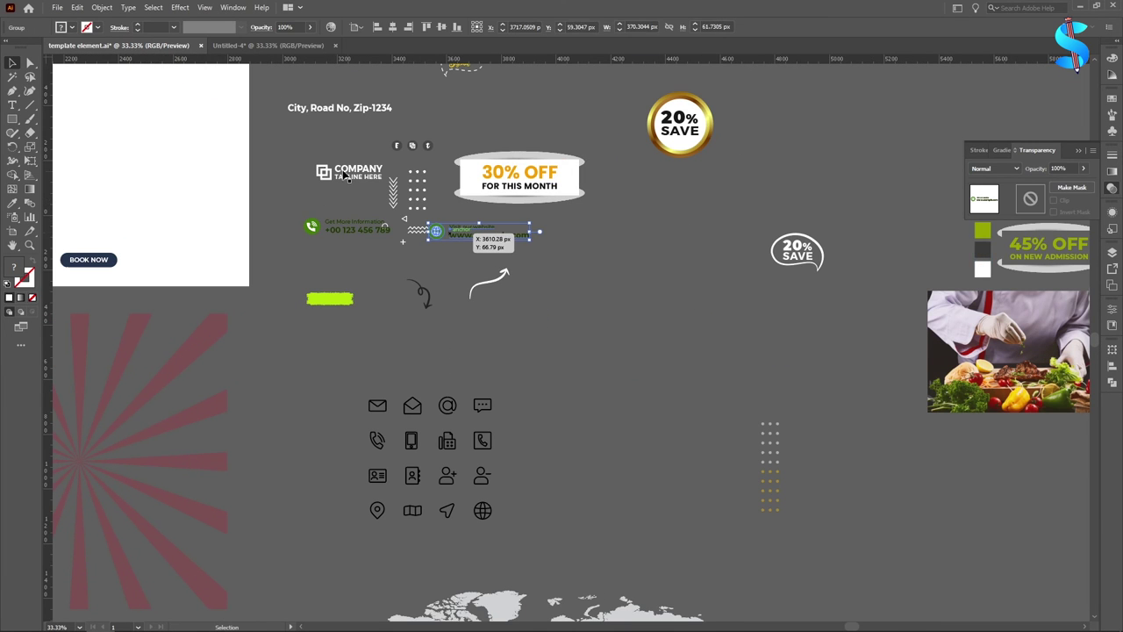
{"action": "left_click_drag", "start_coordinate": [304, 153], "coordinate": [275, 88]}
{"action": "left_click", "coordinate": [418, 232]}
{"action": "left_click_drag", "start_coordinate": [832, 297], "coordinate": [902, 215]}
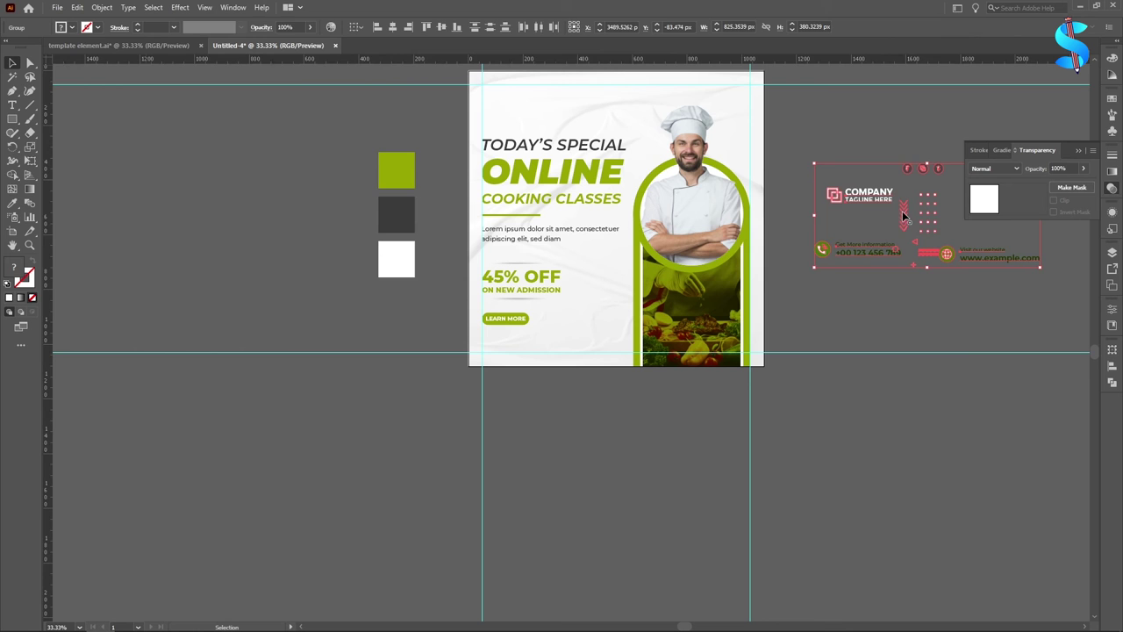
{"action": "left_click", "coordinate": [884, 310]}
Move the "Visit our website" block below the LEARN MORE button, aligned to the left and bottom margin guides.
{"action": "left_click_drag", "start_coordinate": [969, 261], "coordinate": [315, 169]}
{"action": "scroll", "coordinate": [519, 390], "scroll_direction": "up", "scroll_amount": 4}
{"action": "key", "text": "ctrl+equal"}
{"action": "key", "text": "ctrl+equal"}
{"action": "key", "text": "ctrl+equal"}
{"action": "key", "text": "ctrl+equal"}
{"action": "key", "text": "ctrl+equal"}
{"action": "key", "text": "ctrl+equal"}
{"action": "key", "text": "ctrl+minus"}
{"action": "key", "text": "ctrl+minus"}
{"action": "key", "text": "ctrl+minus"}
{"action": "key", "text": "ctrl+minus"}
{"action": "key", "text": "ctrl+minus"}
{"action": "key", "text": "ctrl+minus"}
{"action": "key", "text": "ctrl+minus"}
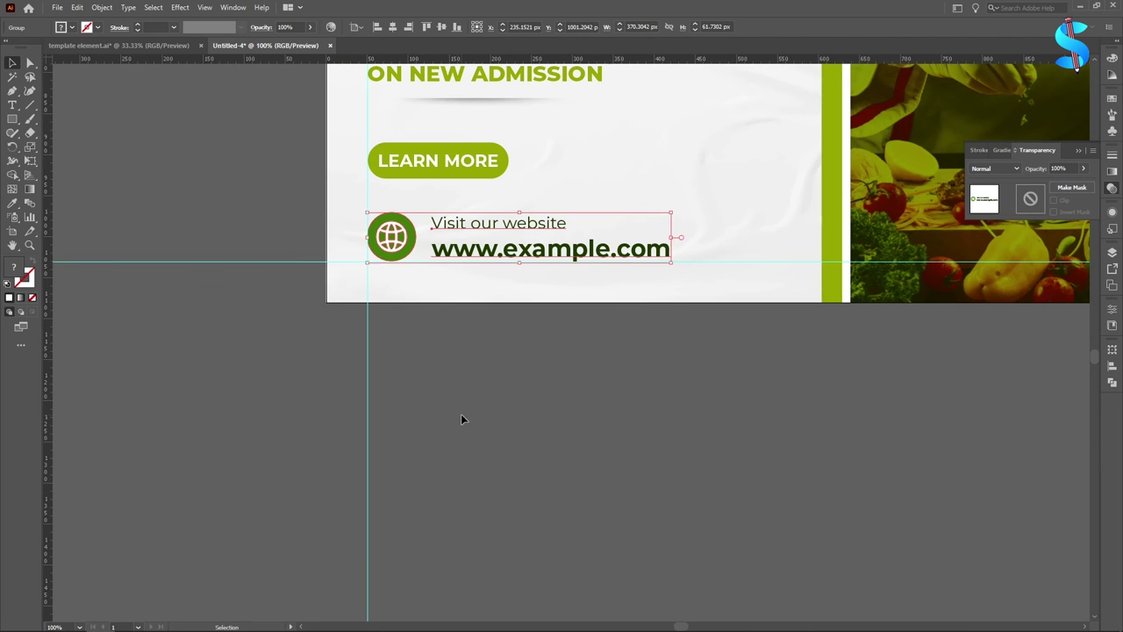
Recolor the circle behind the globe icon with the light green sampled from the LEARN MORE button.
{"action": "left_click", "coordinate": [460, 414]}
{"action": "scroll", "coordinate": [399, 222], "scroll_direction": "up", "scroll_amount": 2}
{"action": "left_click", "coordinate": [405, 216]}
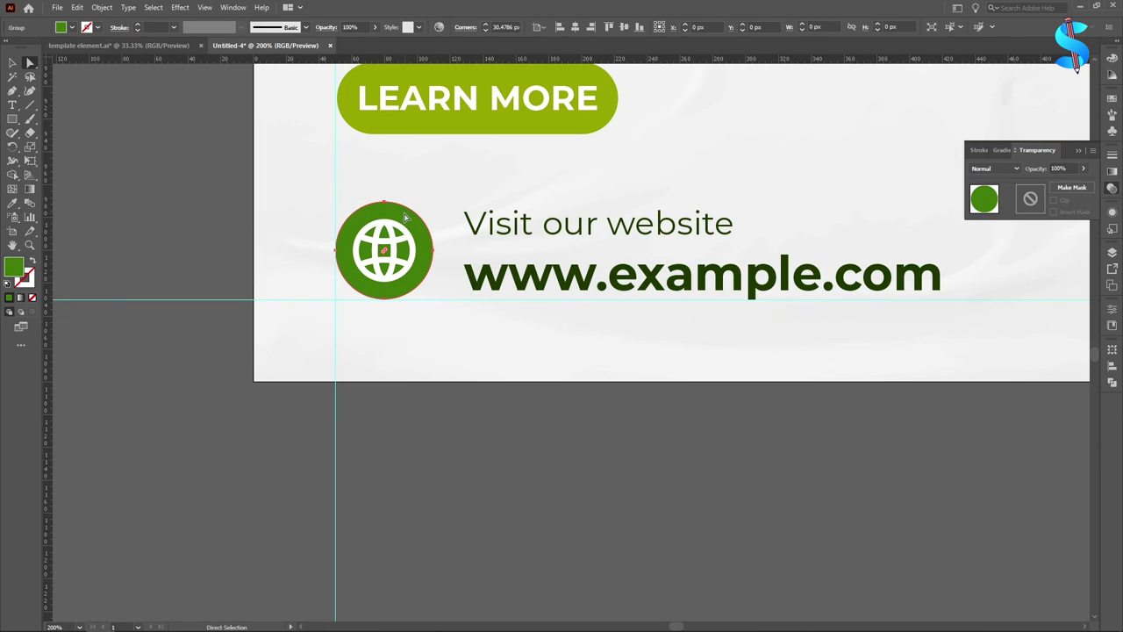
{"action": "left_click", "coordinate": [19, 202]}
{"action": "left_click", "coordinate": [387, 129]}
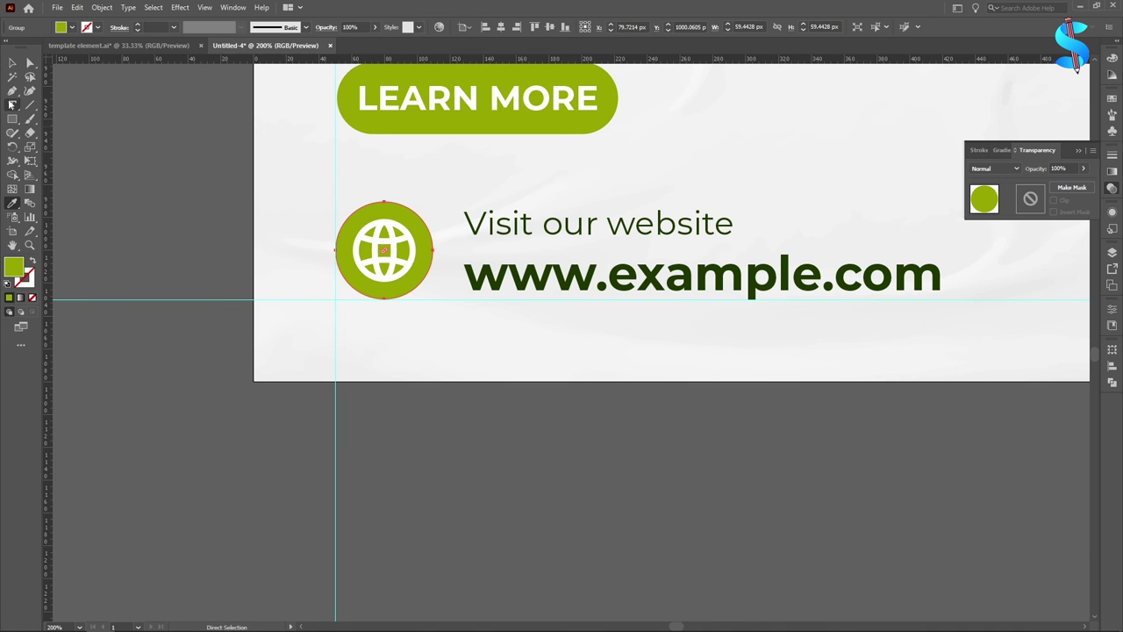
Recolor both lines of the "Visit our website" text with the dark gray from the palette swatch.
{"action": "left_click_drag", "start_coordinate": [464, 220], "coordinate": [977, 311]}
{"action": "scroll", "coordinate": [736, 311], "scroll_direction": "down", "scroll_amount": 2}
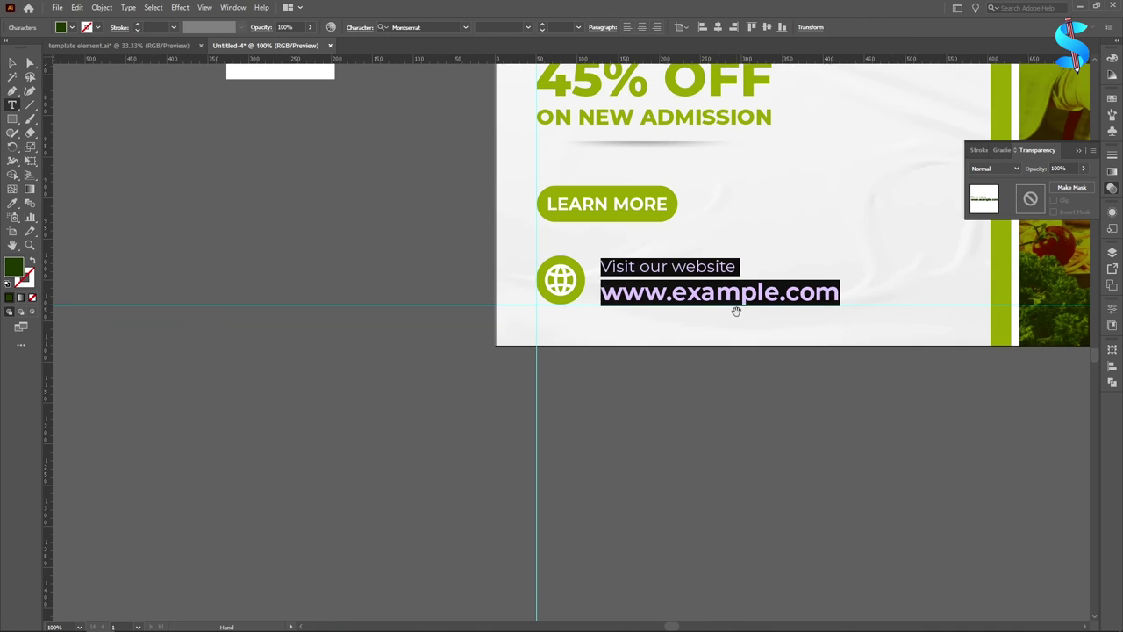
{"action": "scroll", "coordinate": [528, 258], "scroll_direction": "down", "scroll_amount": 1}
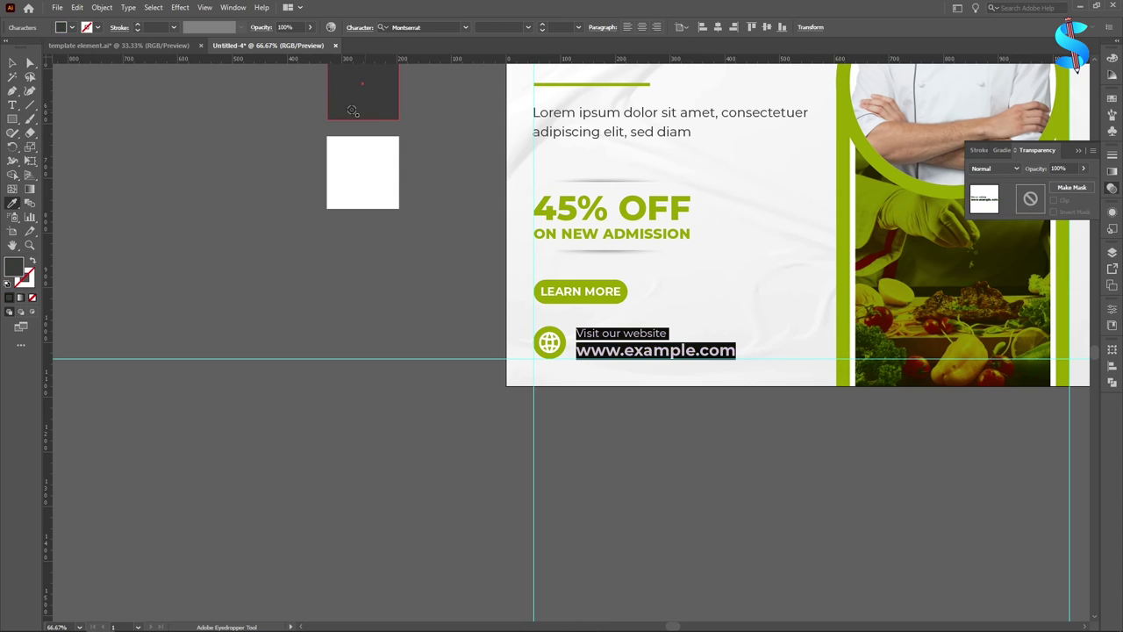
{"action": "left_click", "coordinate": [13, 63]}
{"action": "left_click", "coordinate": [114, 205]}
Shift the "45% OFF ON NEW ADMISSION" badge up in small increments and move the LEARN MORE button slightly up.
{"action": "scroll", "coordinate": [590, 244], "scroll_direction": "up", "scroll_amount": 1}
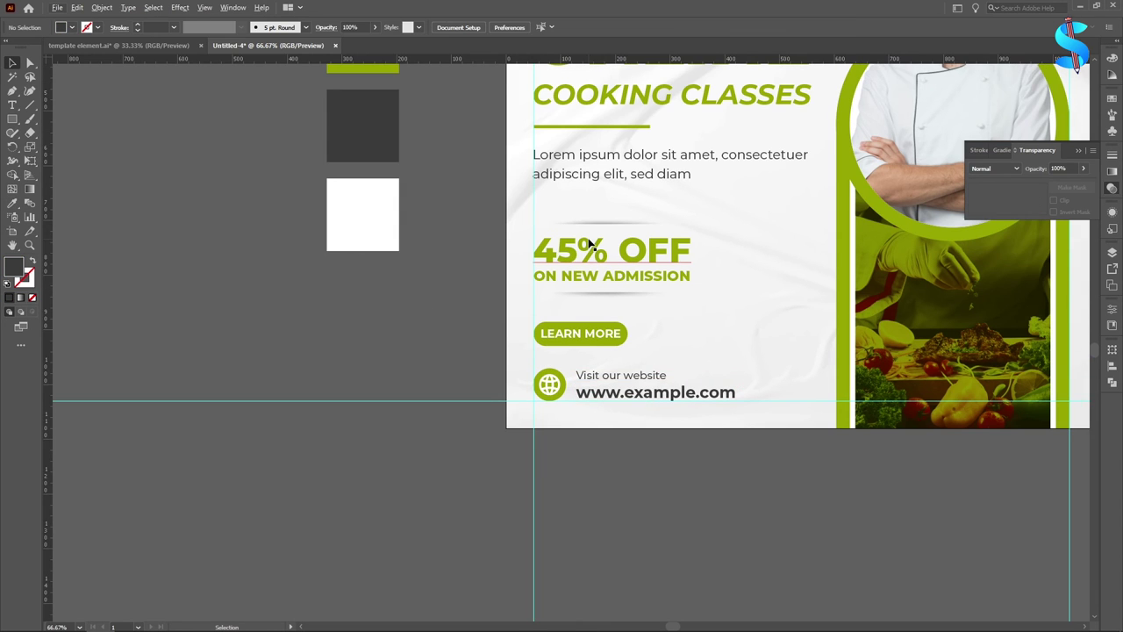
{"action": "left_click", "coordinate": [589, 241]}
{"action": "key", "text": "Up"}
{"action": "key", "text": "Up"}
{"action": "key", "text": "Up"}
{"action": "key", "text": "Up"}
{"action": "key", "text": "Up"}
{"action": "key", "text": "Up"}
{"action": "key", "text": "Up"}
{"action": "key", "text": "Up"}
{"action": "key", "text": "Up"}
{"action": "key", "text": "Up"}
{"action": "key", "text": "Up"}
{"action": "key", "text": "Up"}
{"action": "key", "text": "Up"}
{"action": "left_click", "coordinate": [398, 288]}
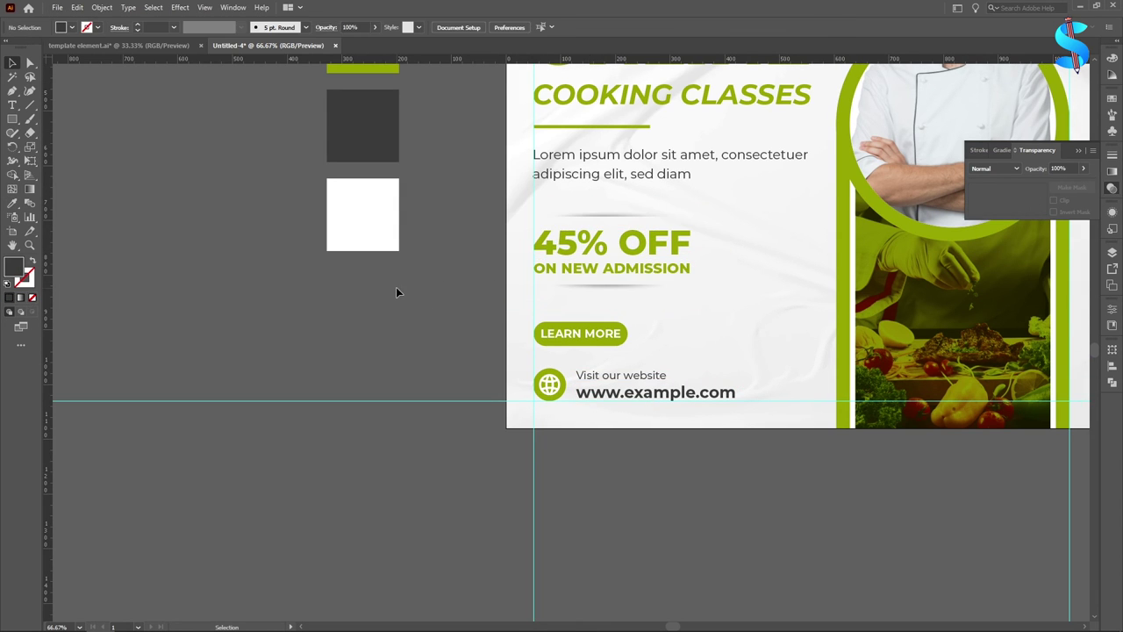
{"action": "left_click", "coordinate": [629, 264]}
{"action": "key", "text": "Up"}
{"action": "key", "text": "Up"}
{"action": "key", "text": "Up"}
{"action": "key", "text": "Up"}
{"action": "left_click", "coordinate": [327, 336]}
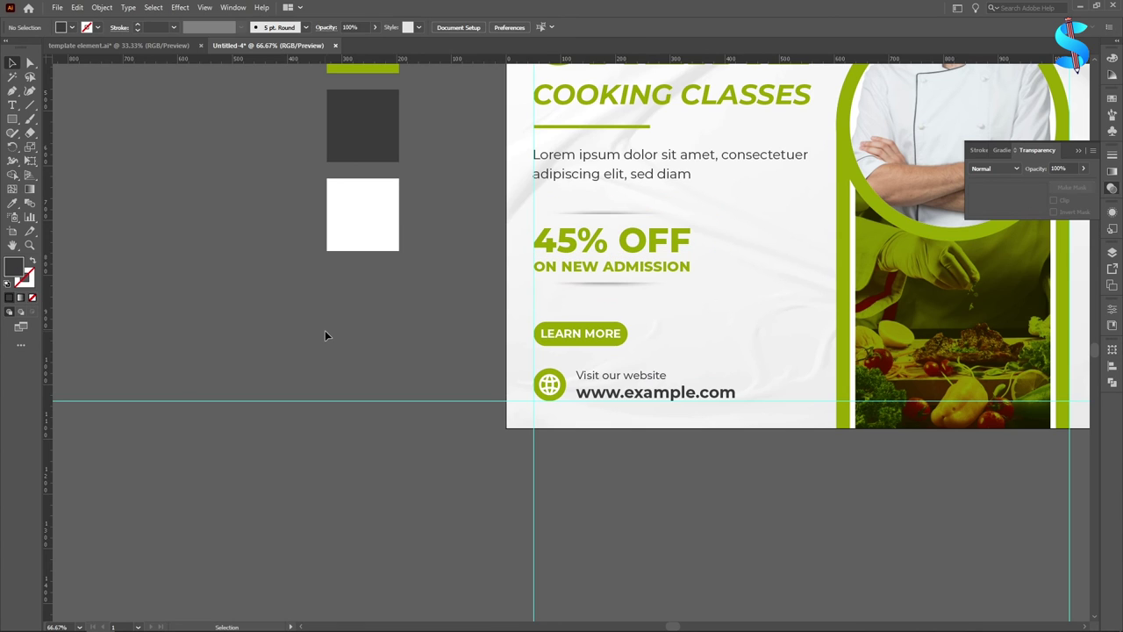
{"action": "left_click_drag", "start_coordinate": [592, 344], "coordinate": [592, 337]}
{"action": "left_click", "coordinate": [370, 298]}
Move the company logo above the artboard and recolor it with the light green palette swatch.
{"action": "scroll", "coordinate": [534, 305], "scroll_direction": "down", "scroll_amount": 3}
{"action": "scroll", "coordinate": [537, 307], "scroll_direction": "up", "scroll_amount": 2}
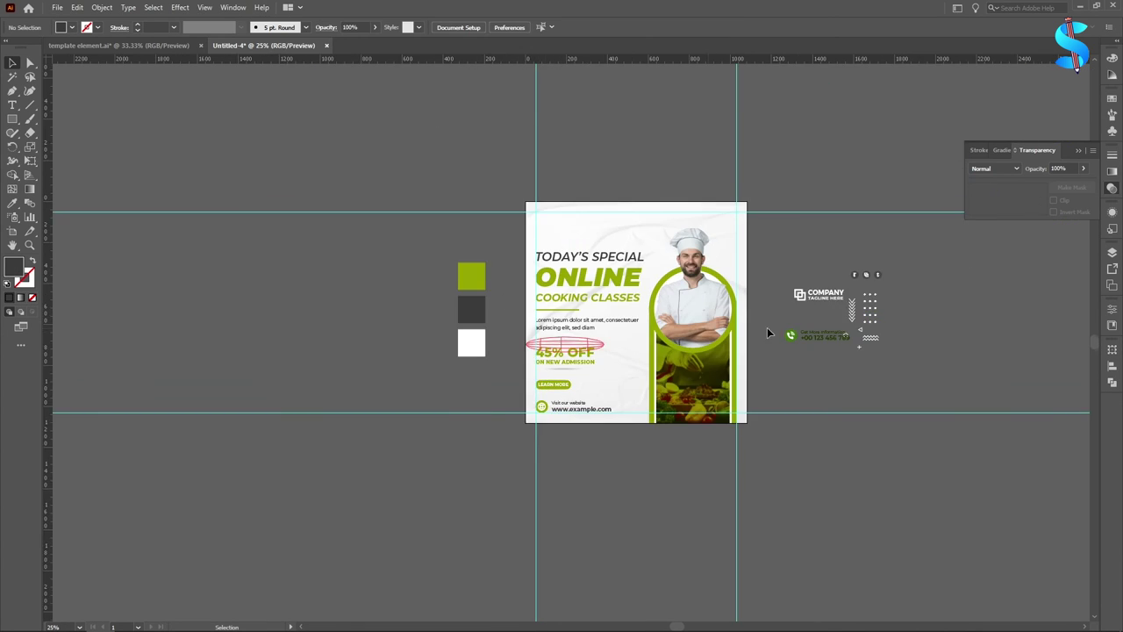
{"action": "left_click_drag", "start_coordinate": [812, 301], "coordinate": [582, 166]}
{"action": "left_click", "coordinate": [15, 204]}
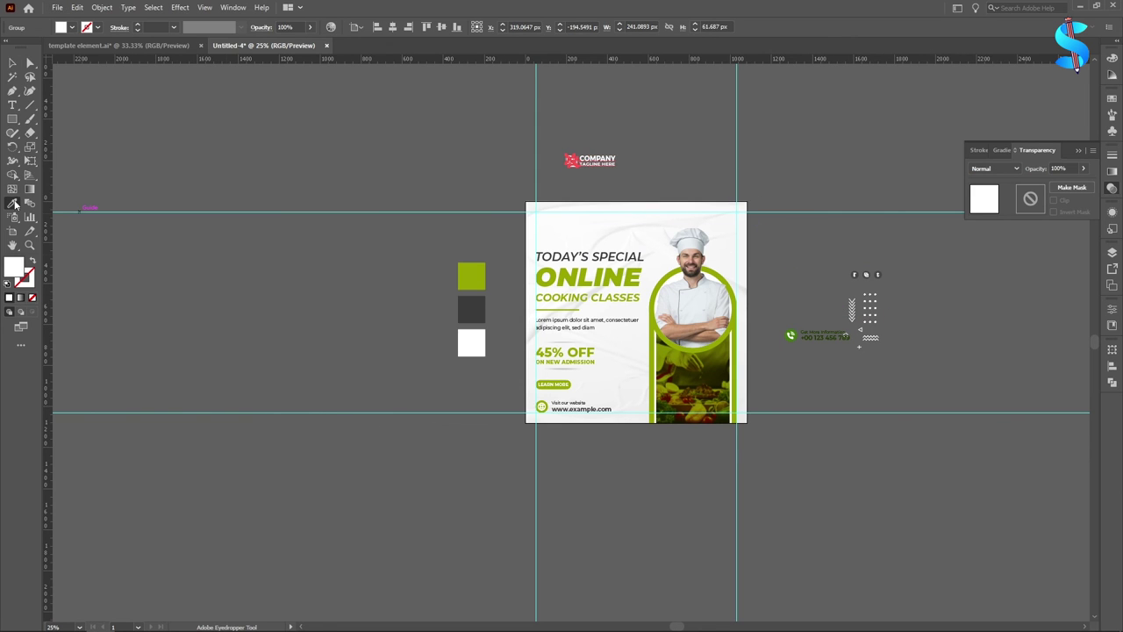
{"action": "left_click", "coordinate": [471, 276]}
{"action": "scroll", "coordinate": [566, 167], "scroll_direction": "up", "scroll_amount": 2}
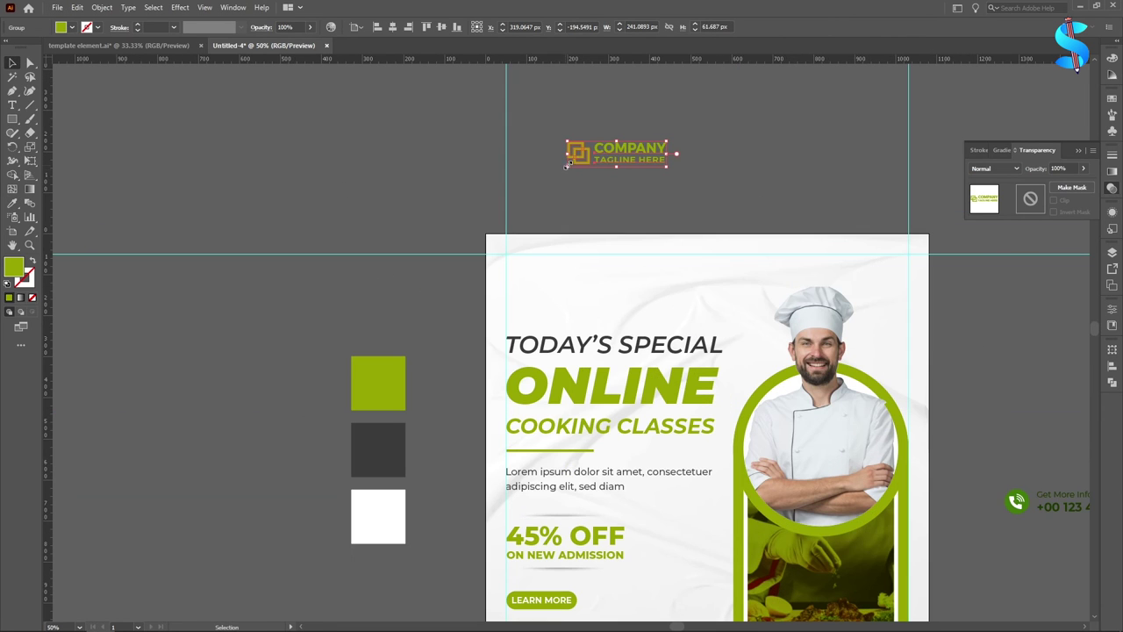
Place the company logo in the post's upper left corner, aligned to the left and top margin guides.
{"action": "left_click_drag", "start_coordinate": [579, 154], "coordinate": [508, 280]}
{"action": "scroll", "coordinate": [511, 252], "scroll_direction": "up", "scroll_amount": 4}
{"action": "scroll", "coordinate": [498, 268], "scroll_direction": "up", "scroll_amount": 4}
{"action": "scroll", "coordinate": [468, 273], "scroll_direction": "up", "scroll_amount": 3}
{"action": "scroll", "coordinate": [479, 281], "scroll_direction": "down", "scroll_amount": 5}
{"action": "scroll", "coordinate": [482, 286], "scroll_direction": "down", "scroll_amount": 6}
{"action": "left_click", "coordinate": [640, 199]}
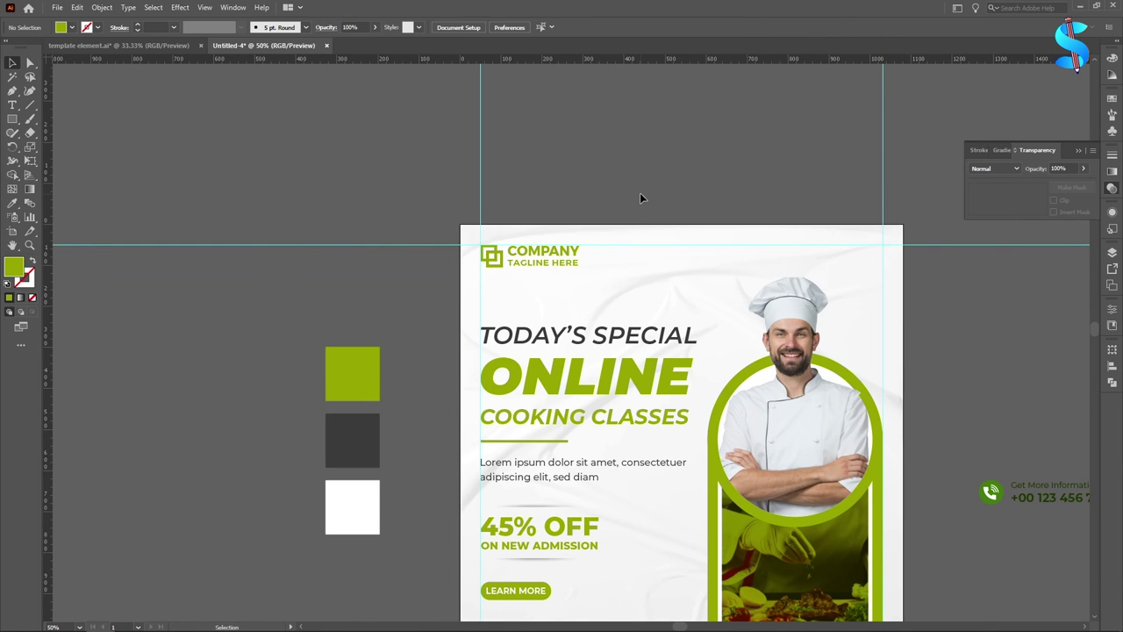
Group the three headline lines, the green divider and the lorem ipsum paragraph, and move the group slightly up.
{"action": "scroll", "coordinate": [637, 215], "scroll_direction": "down", "scroll_amount": 2}
{"action": "left_click", "coordinate": [553, 313]}
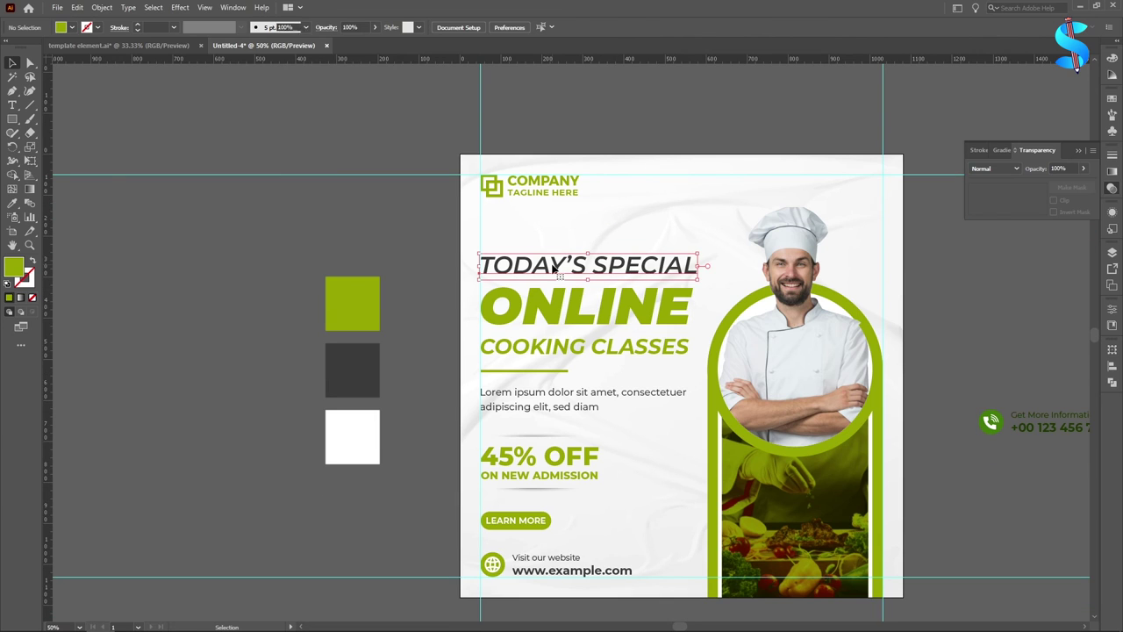
{"action": "left_click", "coordinate": [554, 356], "text": "shift"}
{"action": "left_click", "coordinate": [553, 372], "text": "shift"}
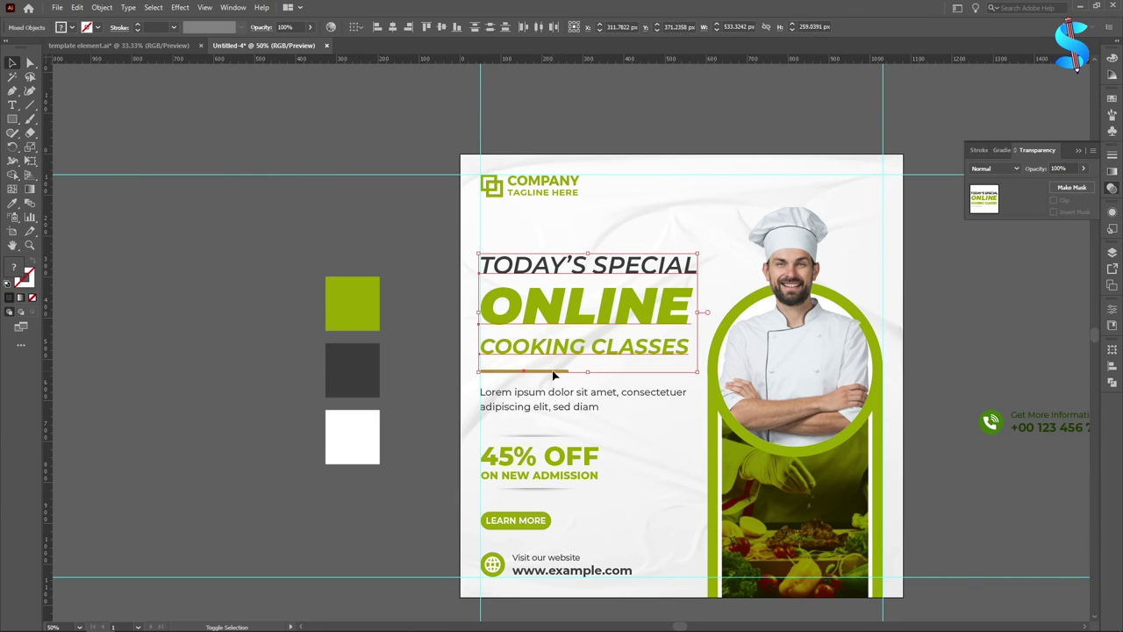
{"action": "left_click", "coordinate": [553, 393], "text": "shift"}
{"action": "key", "text": "ctrl+g"}
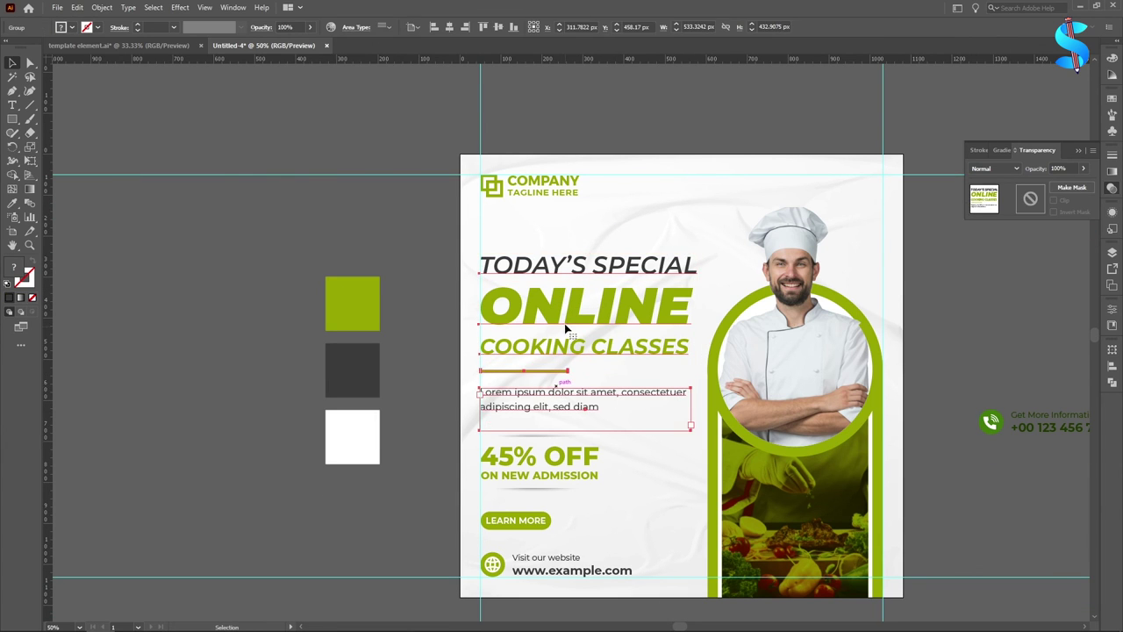
{"action": "left_click_drag", "start_coordinate": [572, 317], "coordinate": [572, 305]}
{"action": "scroll", "coordinate": [561, 359], "scroll_direction": "down", "scroll_amount": 3}
{"action": "left_click", "coordinate": [345, 419]}
Move the "45% OFF" badge and the LEARN MORE button slightly up to even out the vertical spacing.
{"action": "mouse_move", "coordinate": [538, 354]}
{"action": "left_mouse_down"}
{"action": "mouse_move", "coordinate": [539, 336]}
{"action": "mouse_move", "coordinate": [537, 348]}
{"action": "left_mouse_up"}
{"action": "left_click", "coordinate": [438, 368]}
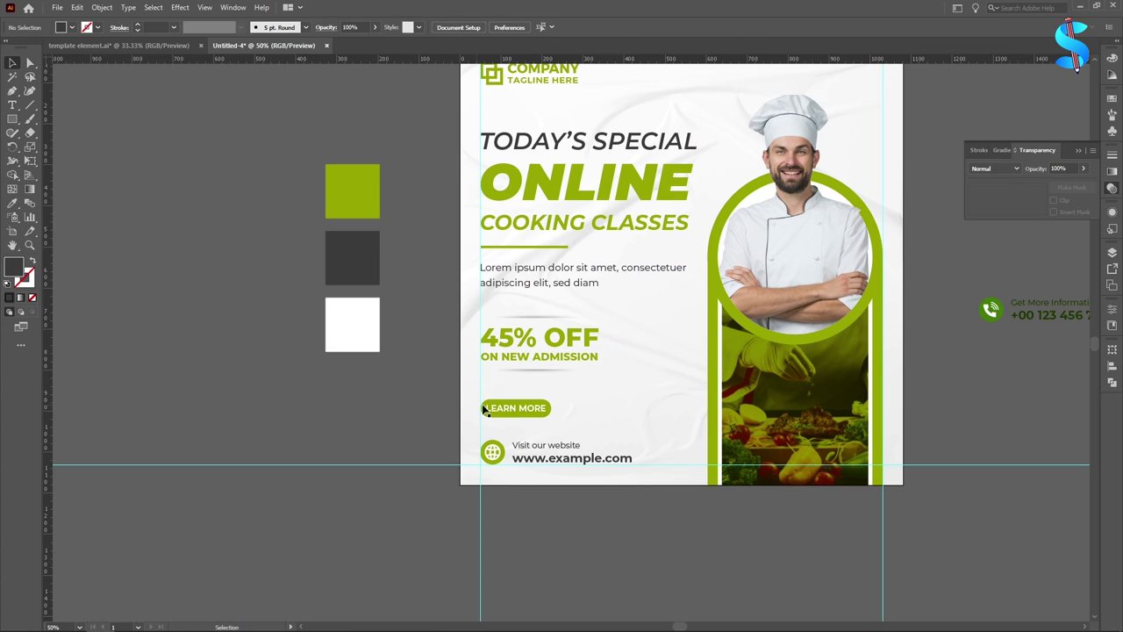
{"action": "left_click_drag", "start_coordinate": [516, 416], "coordinate": [513, 407]}
{"action": "left_click", "coordinate": [352, 383]}
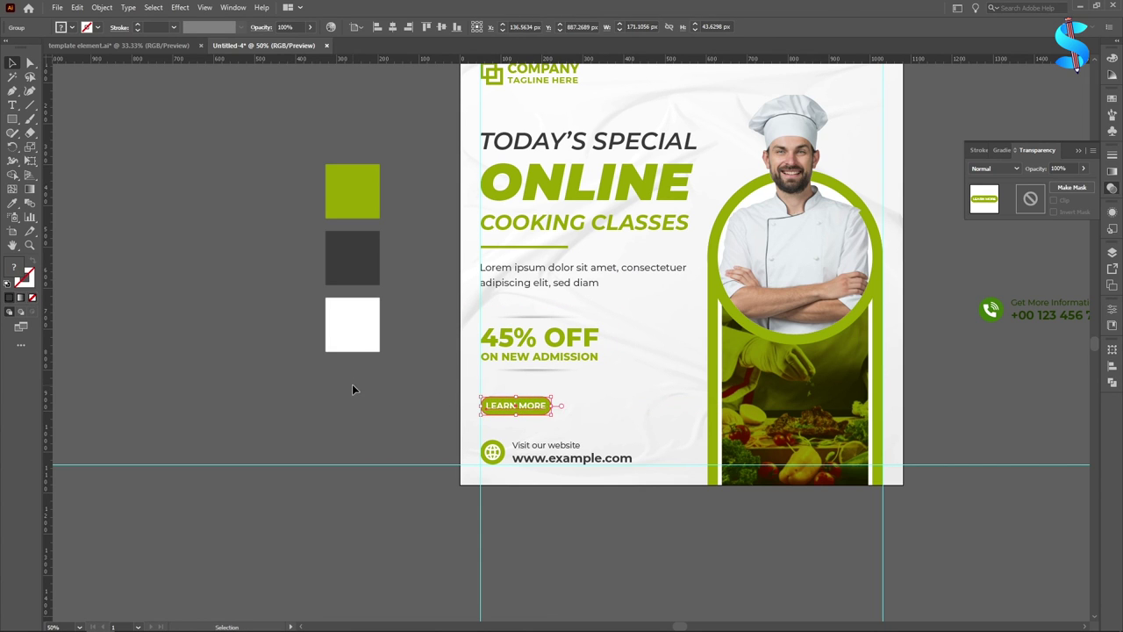
Place the social icons in the post's upper right corner, aligned to the right and top margin guides.
{"action": "scroll", "coordinate": [430, 351], "scroll_direction": "down", "scroll_amount": 2}
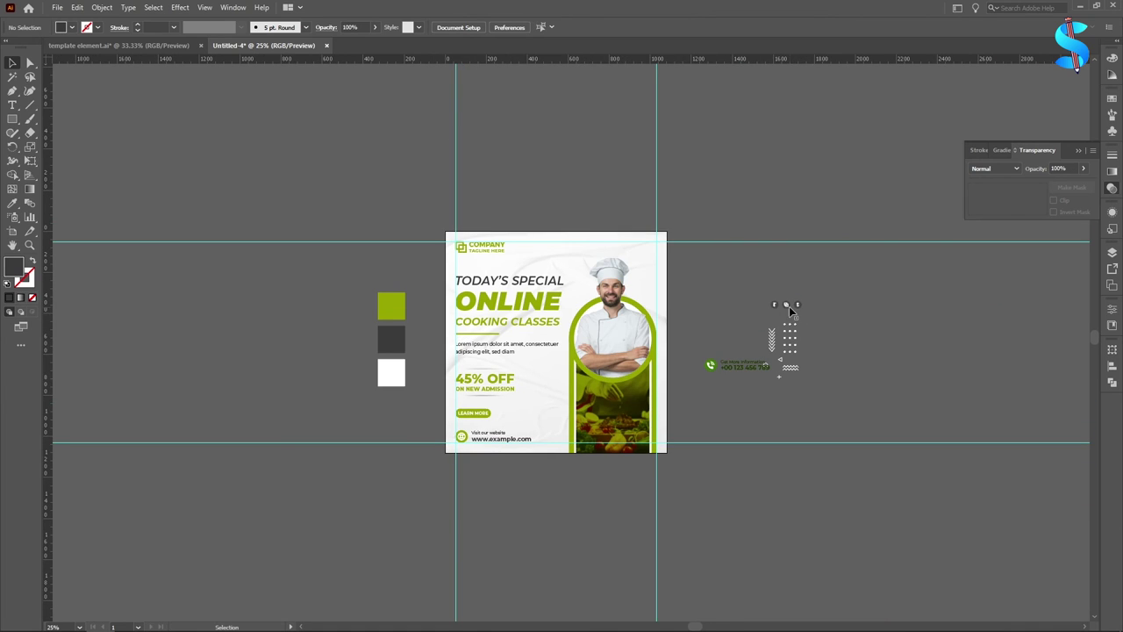
{"action": "left_click_drag", "start_coordinate": [787, 306], "coordinate": [639, 251]}
{"action": "scroll", "coordinate": [649, 246], "scroll_direction": "up", "scroll_amount": 8}
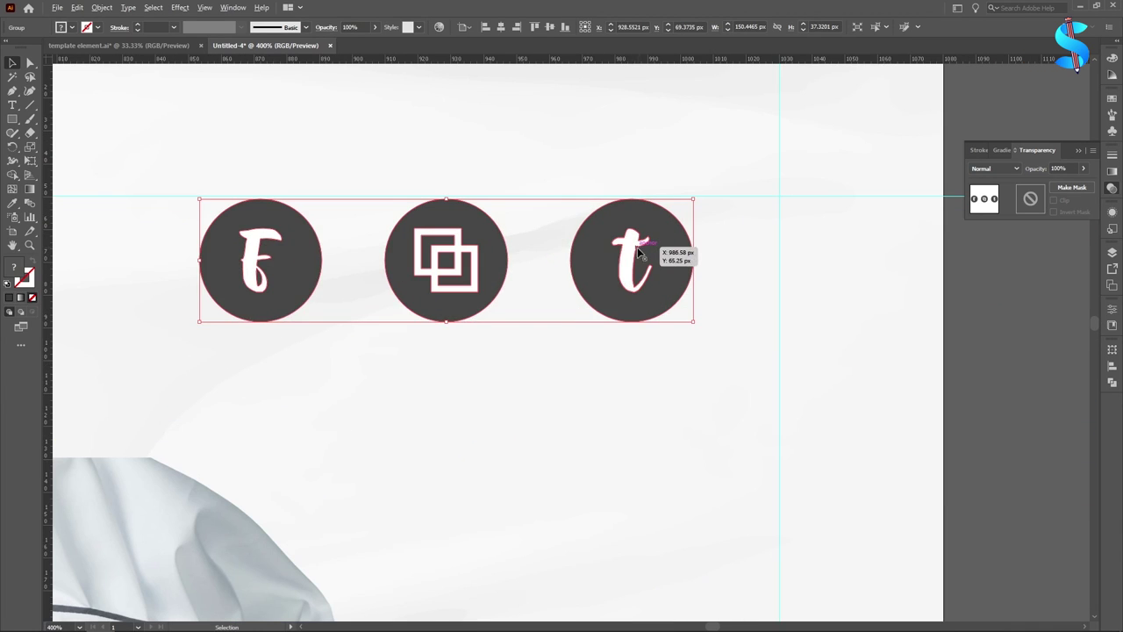
{"action": "left_click_drag", "start_coordinate": [623, 258], "coordinate": [758, 265]}
{"action": "scroll", "coordinate": [756, 237], "scroll_direction": "up", "scroll_amount": 2}
{"action": "key", "text": "ctrl+1"}
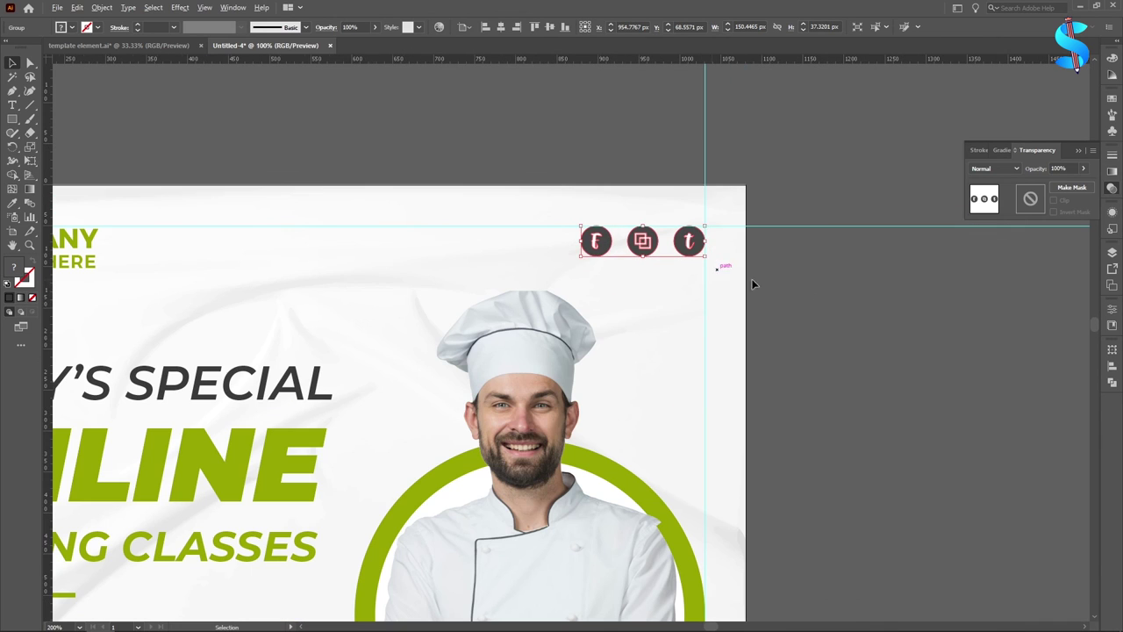
{"action": "left_click", "coordinate": [105, 162]}
Recolor the three circles of the social icons with the light green of the "ONLINE" headline.
{"action": "scroll", "coordinate": [620, 267], "scroll_direction": "up", "scroll_amount": 2}
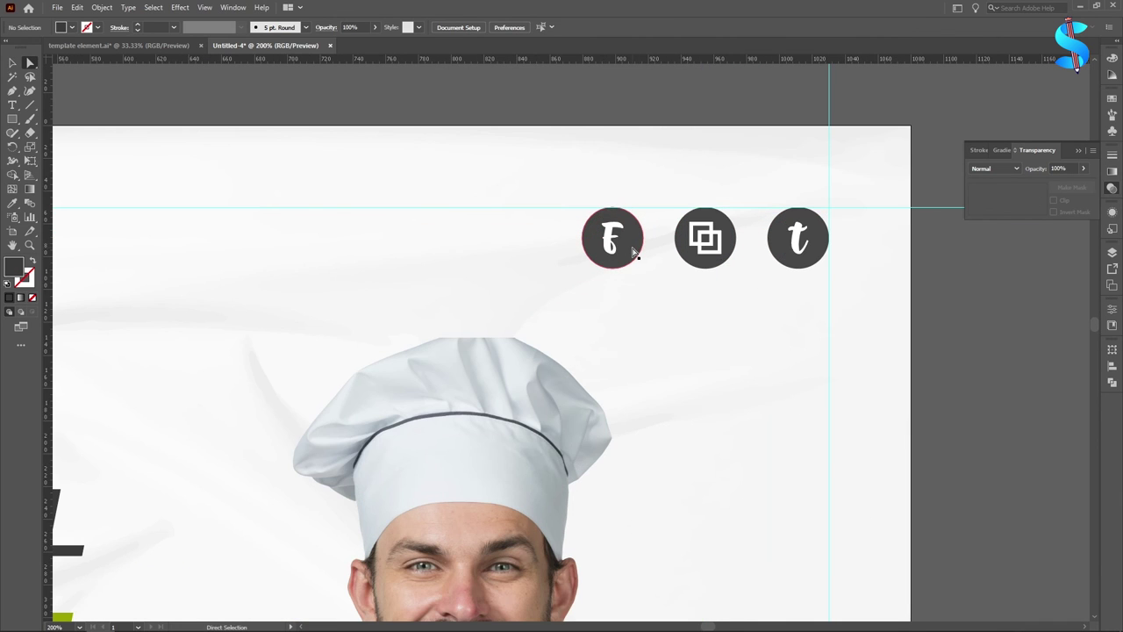
{"action": "left_click", "coordinate": [632, 250]}
{"action": "left_click", "coordinate": [778, 261], "text": "shift"}
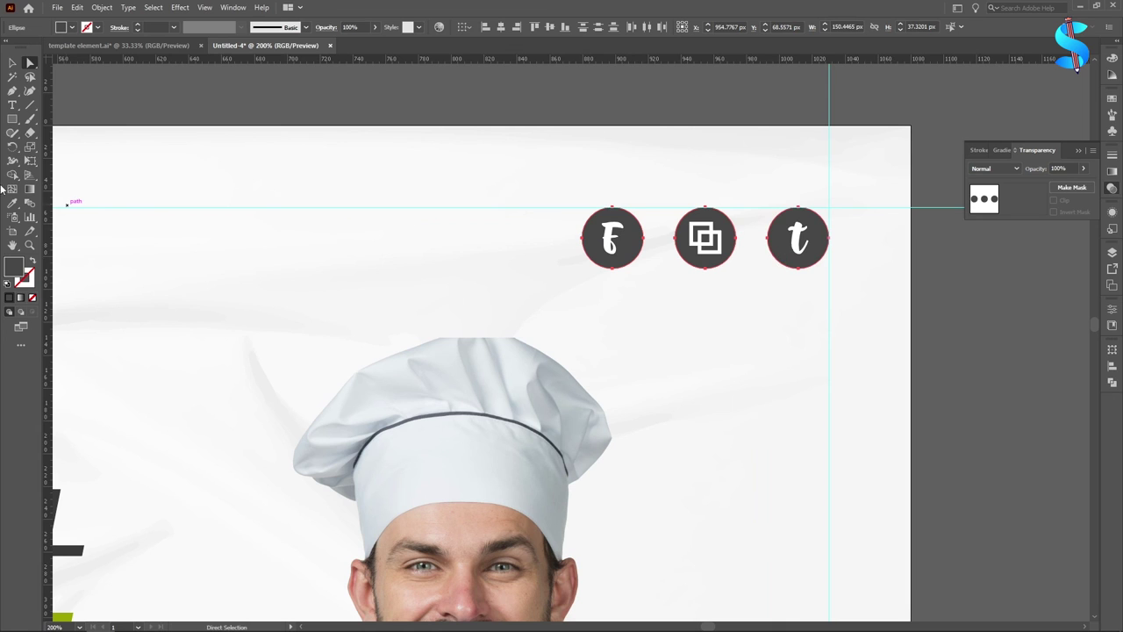
{"action": "key", "text": "ctrl+minus"}
{"action": "key", "text": "ctrl+minus"}
{"action": "key", "text": "ctrl+minus"}
{"action": "left_click", "coordinate": [476, 407]}
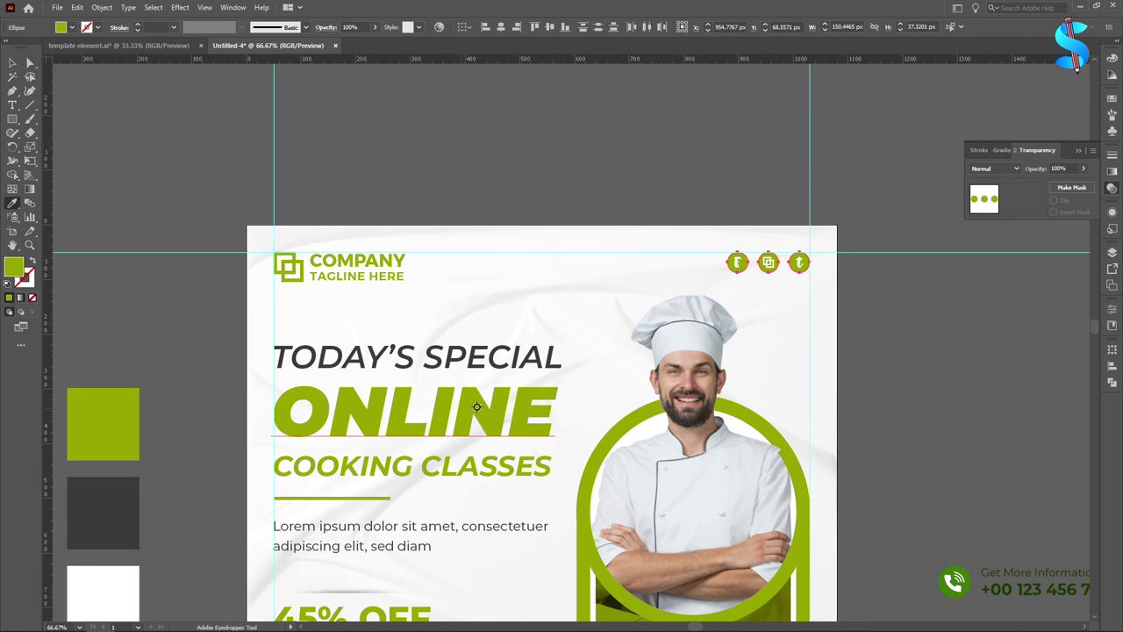
{"action": "left_click", "coordinate": [13, 62]}
{"action": "left_click", "coordinate": [561, 145]}
Move the "Get More Information" phone block down, clear of the decorative shapes beside the artboard.
{"action": "scroll", "coordinate": [543, 170], "scroll_direction": "down", "scroll_amount": 2}
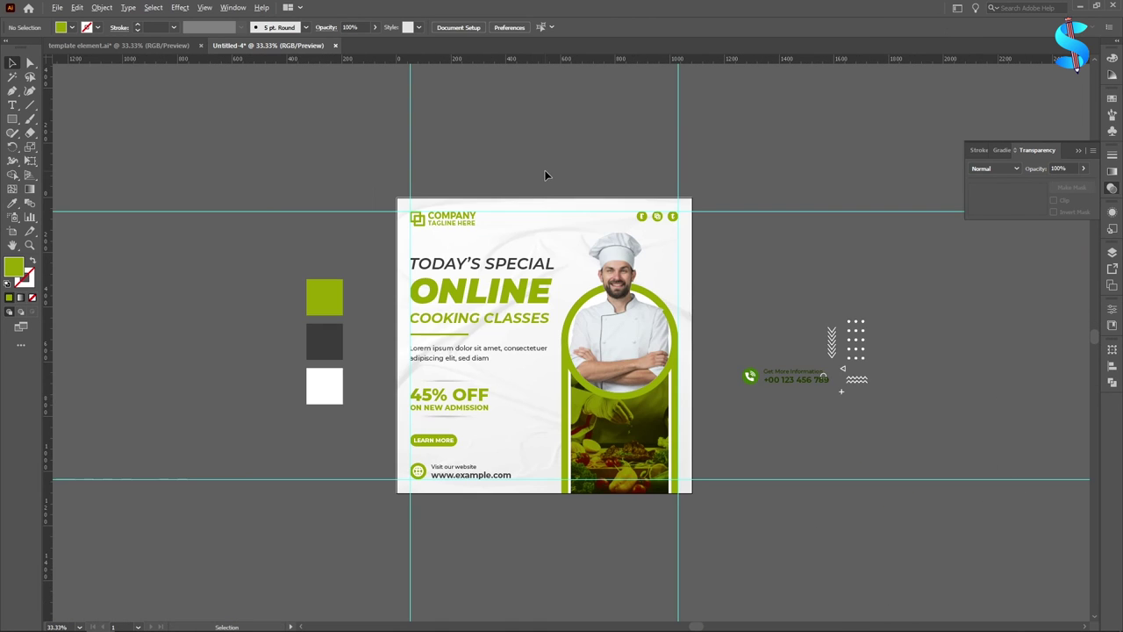
{"action": "scroll", "coordinate": [614, 229], "scroll_direction": "down", "scroll_amount": 5}
{"action": "scroll", "coordinate": [817, 310], "scroll_direction": "up", "scroll_amount": 1}
{"action": "left_click_drag", "start_coordinate": [770, 298], "coordinate": [772, 391]}
{"action": "scroll", "coordinate": [799, 314], "scroll_direction": "down", "scroll_amount": 1}
{"action": "scroll", "coordinate": [801, 309], "scroll_direction": "down", "scroll_amount": 1}
Recolor all the decorative shapes beside the artboard dark gray and set their opacity to 60%.
{"action": "left_click_drag", "start_coordinate": [808, 166], "coordinate": [897, 306]}
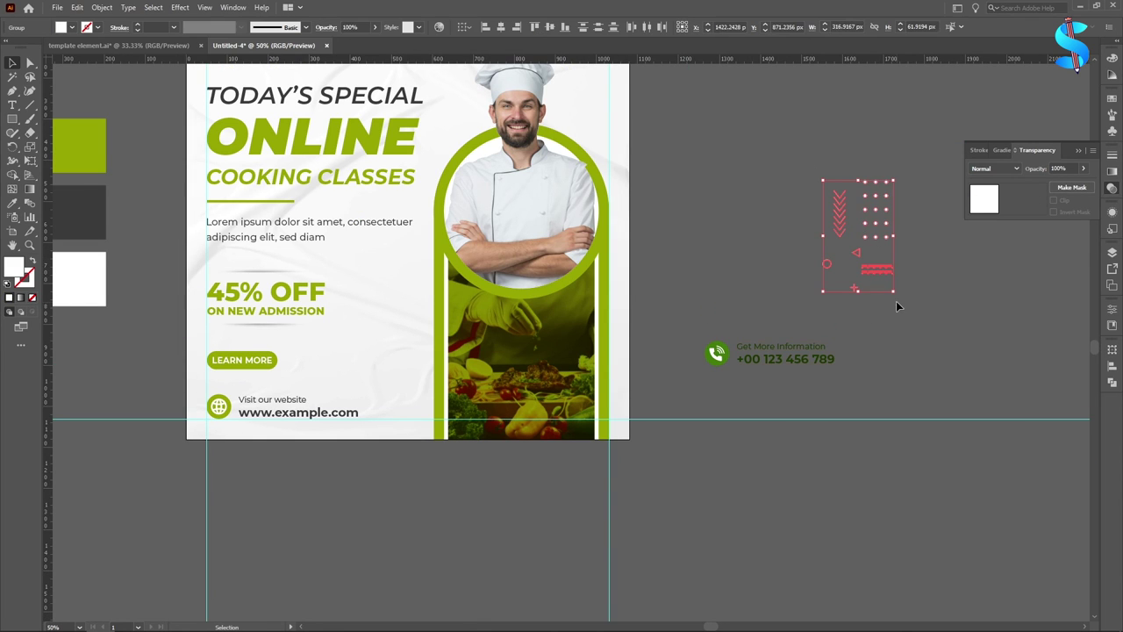
{"action": "left_click", "coordinate": [13, 202]}
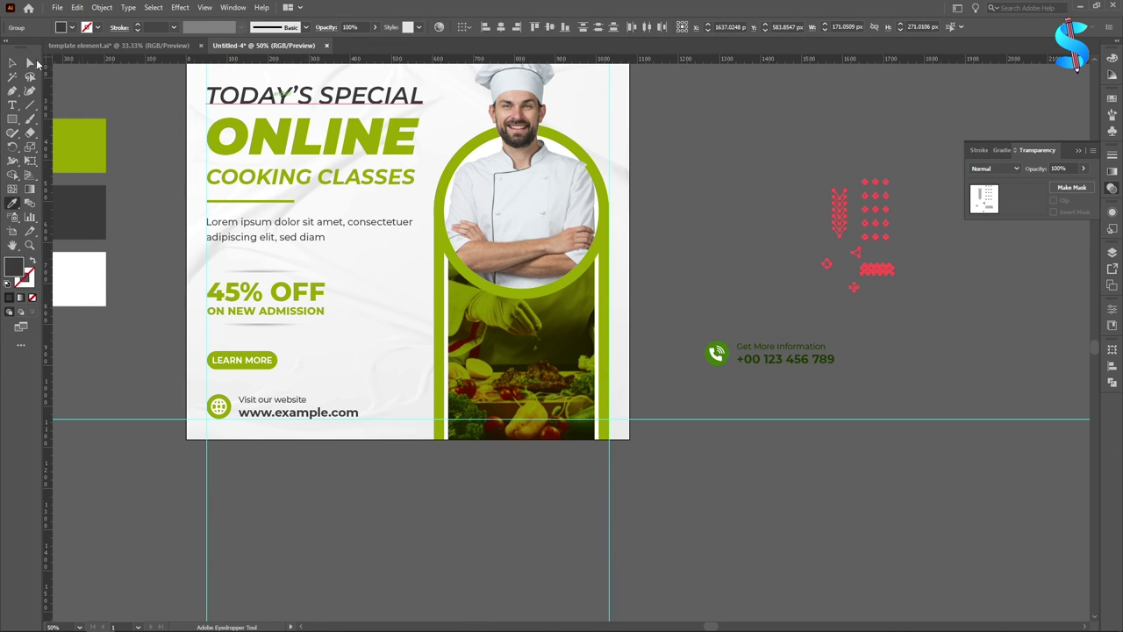
{"action": "left_click", "coordinate": [11, 64]}
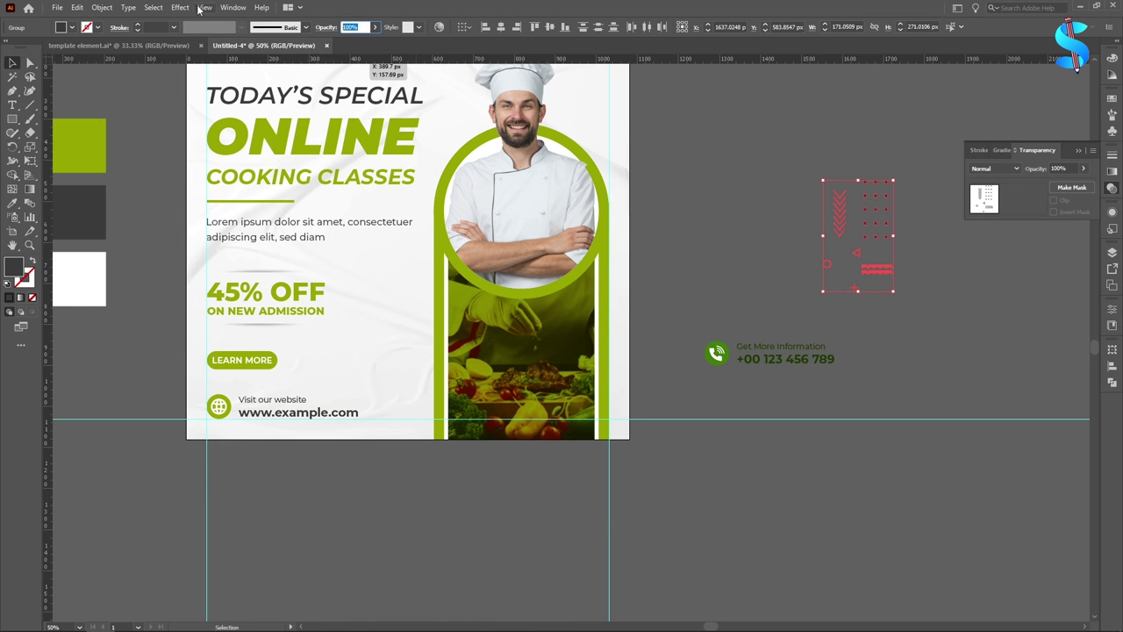
{"action": "left_click", "coordinate": [724, 129]}
Place the small triangle outline on the post above the end of "TODAY'S SPECIAL", between the logo and social icons.
{"action": "scroll", "coordinate": [877, 270], "scroll_direction": "up", "scroll_amount": 1}
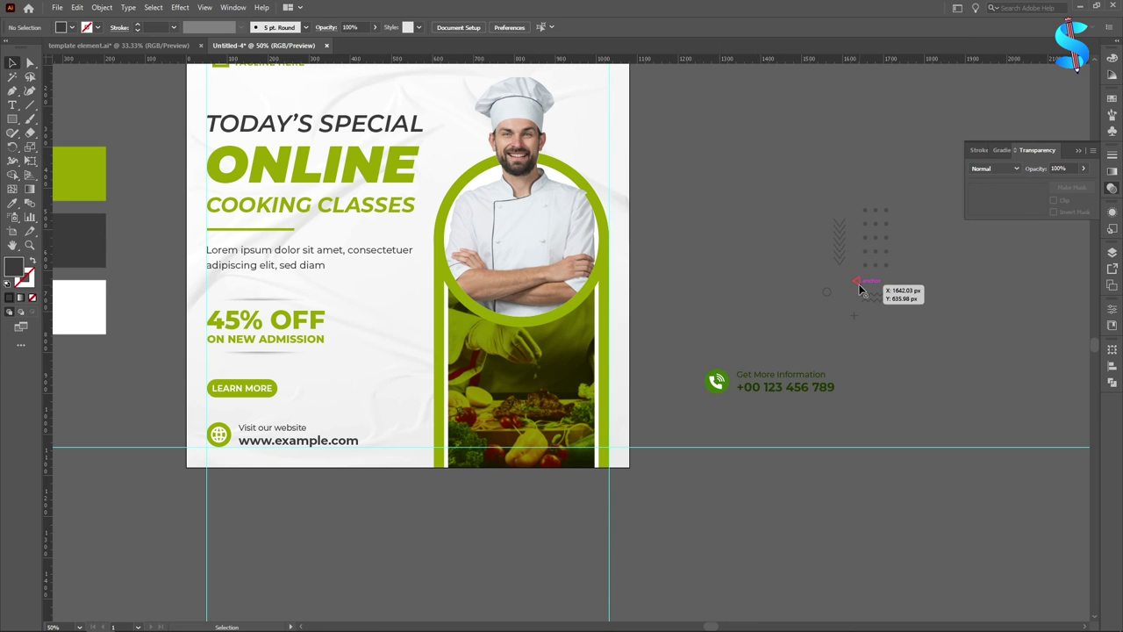
{"action": "scroll", "coordinate": [860, 290], "scroll_direction": "up", "scroll_amount": 1}
{"action": "left_click_drag", "start_coordinate": [862, 328], "coordinate": [414, 141]}
{"action": "scroll", "coordinate": [399, 113], "scroll_direction": "up", "scroll_amount": 5}
{"action": "scroll", "coordinate": [390, 138], "scroll_direction": "down", "scroll_amount": 5}
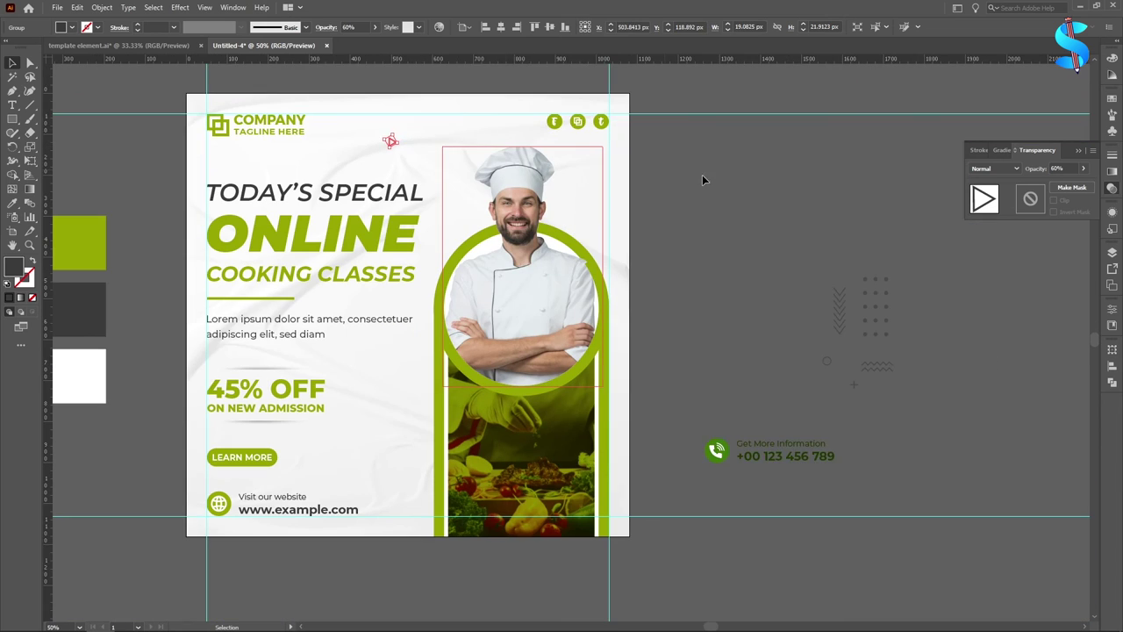
{"action": "left_click", "coordinate": [739, 189]}
Place the zigzag lines on the post between the LEARN MORE button and the arch-framed food photo.
{"action": "scroll", "coordinate": [739, 189], "scroll_direction": "down", "scroll_amount": 3}
{"action": "left_click_drag", "start_coordinate": [837, 213], "coordinate": [356, 297]}
{"action": "left_click", "coordinate": [765, 231]}
{"action": "scroll", "coordinate": [694, 188], "scroll_direction": "down", "scroll_amount": 3}
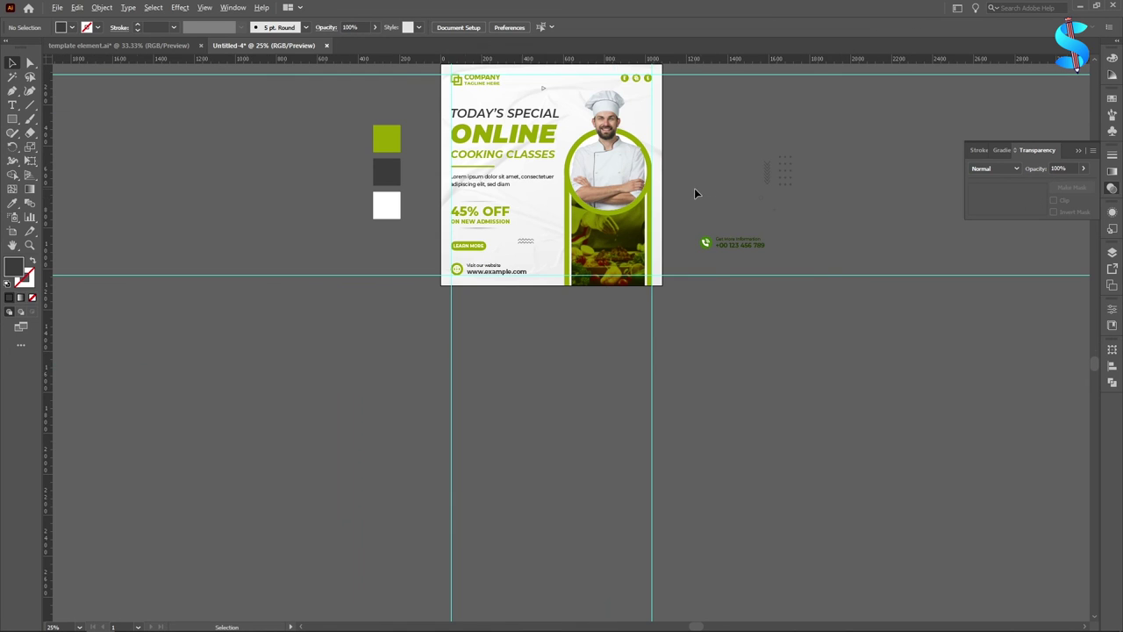
{"action": "key", "text": "ctrl+0"}
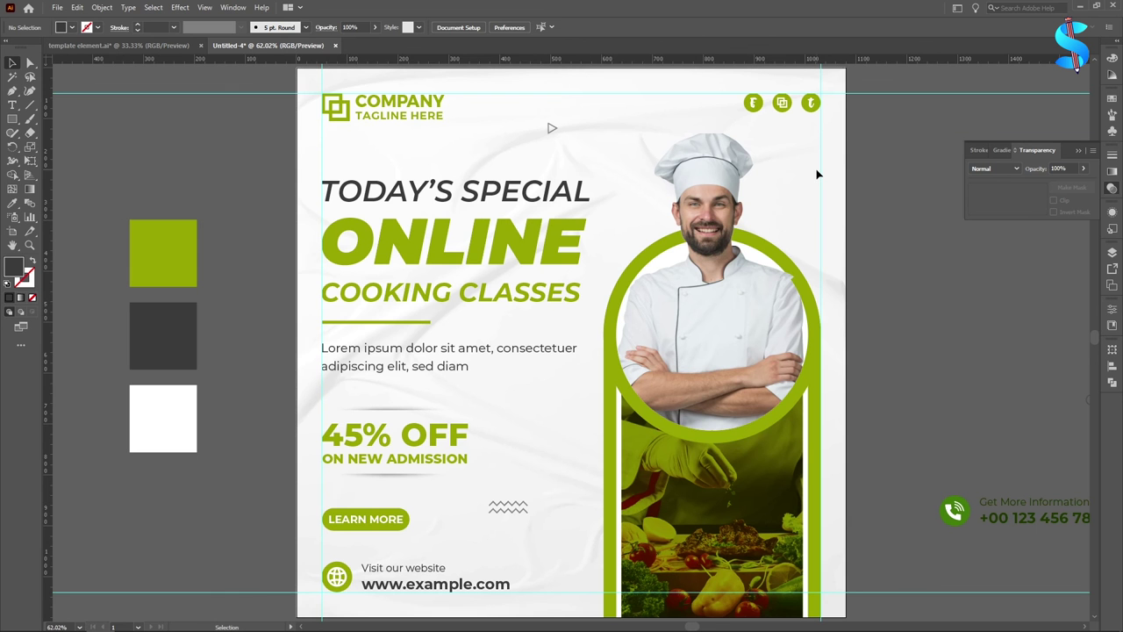